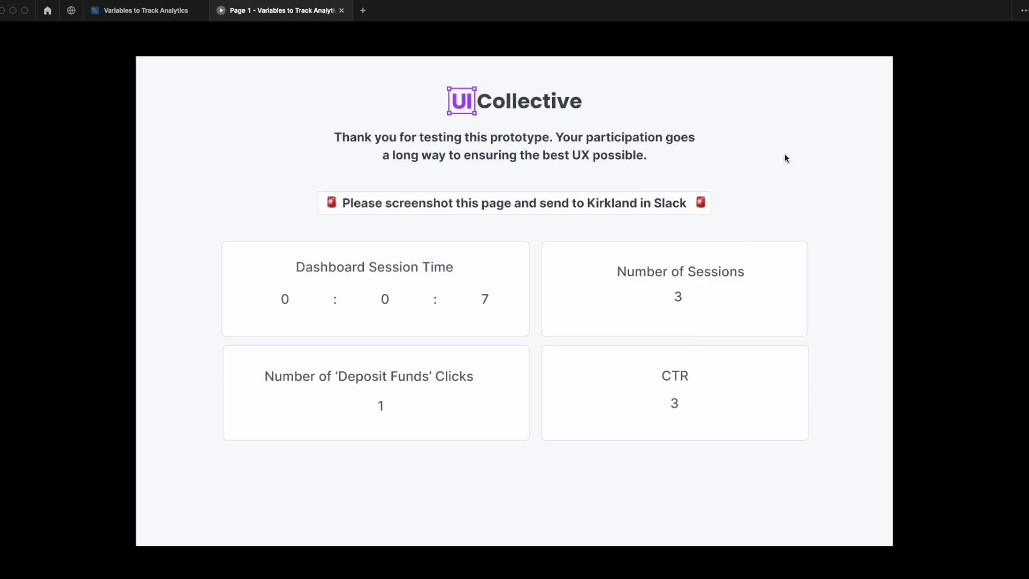
Leave the prototype for the Variables to Track Analytics file, then go to the Community page.
click(169, 13)
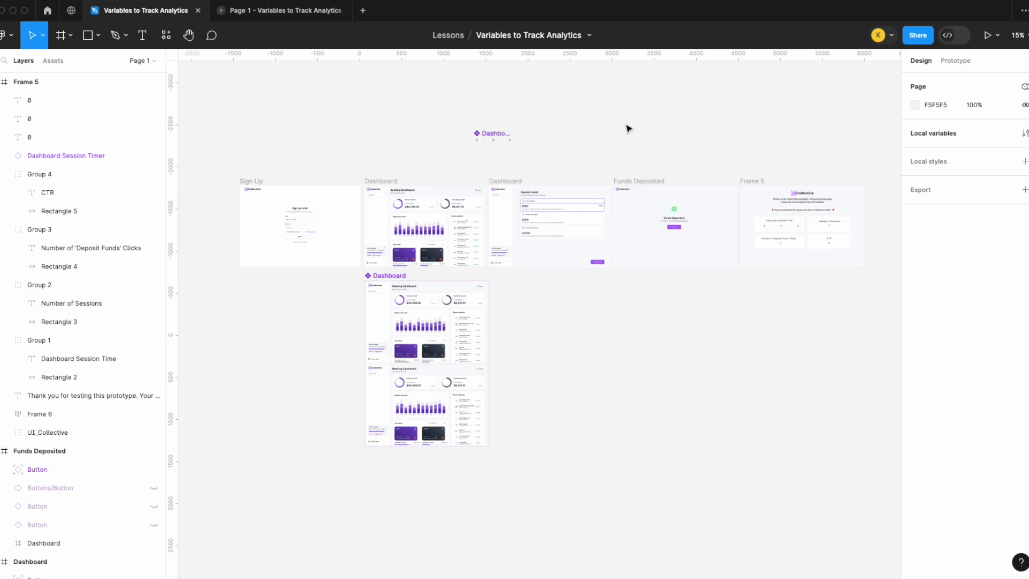
click(71, 11)
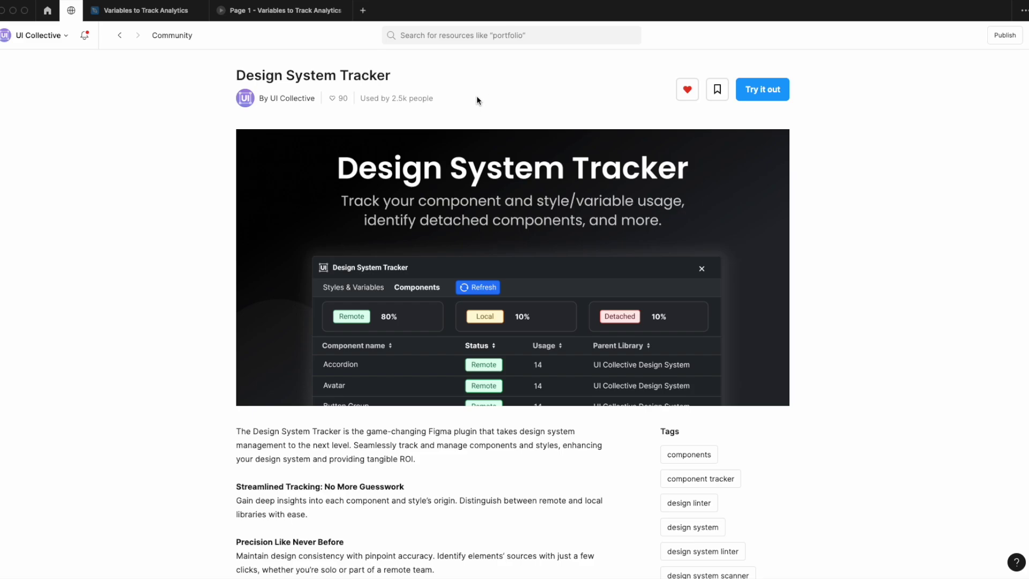
Return to the Variables to Track Analytics file with its Sign Up and Dashboard frames.
click(170, 11)
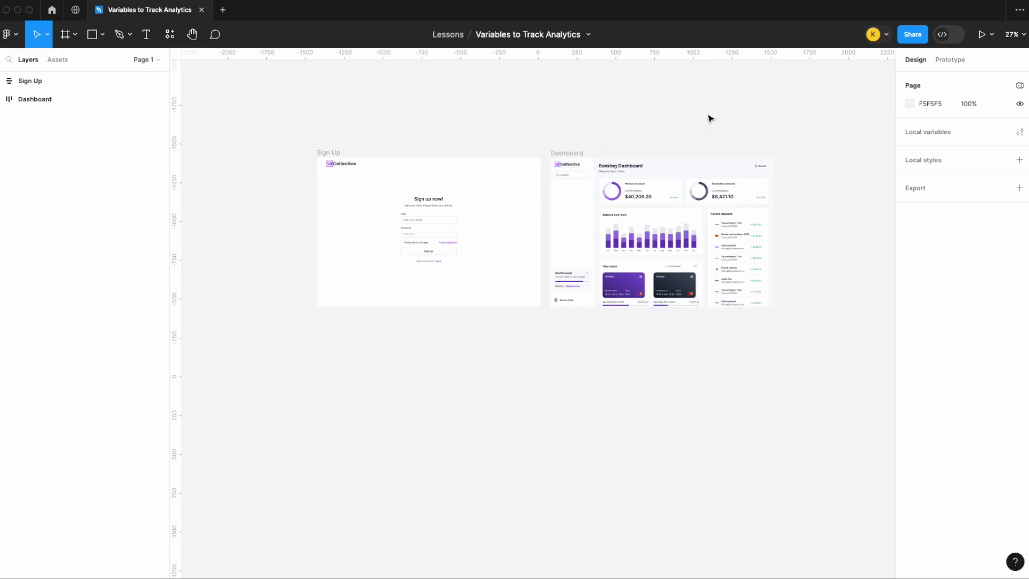
Draw a text box containing '0', centred horizontally and vertically.
scroll(809, 172, up, 2)
scroll(809, 172, up, 4)
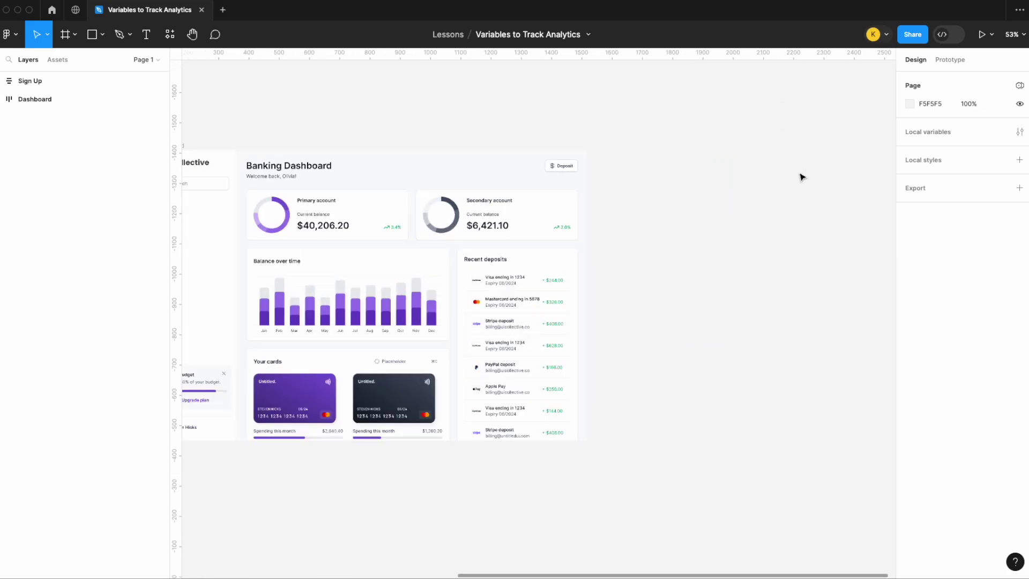
click(146, 35)
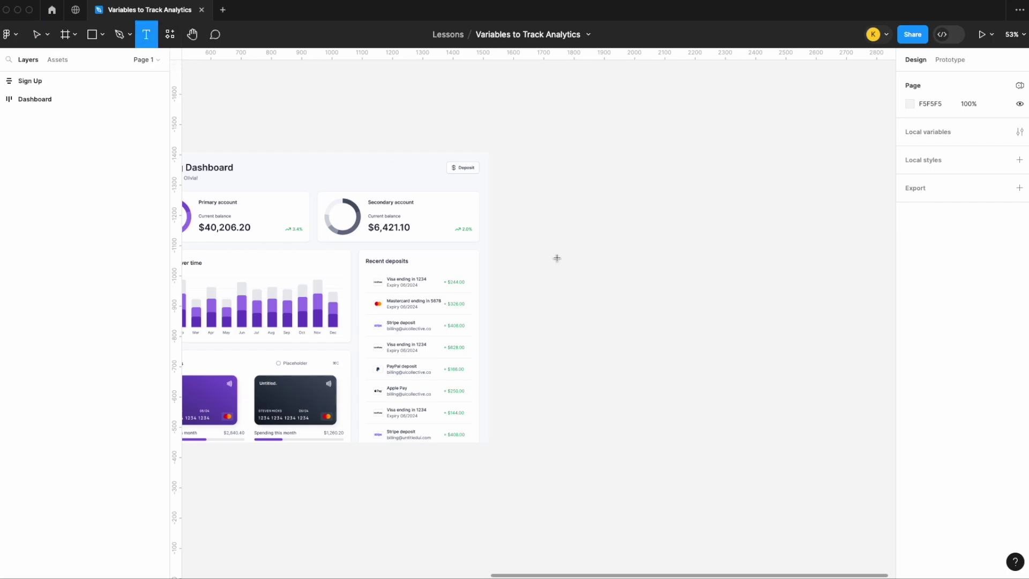
scroll(556, 257, up, 4)
drag(546, 275, 585, 303)
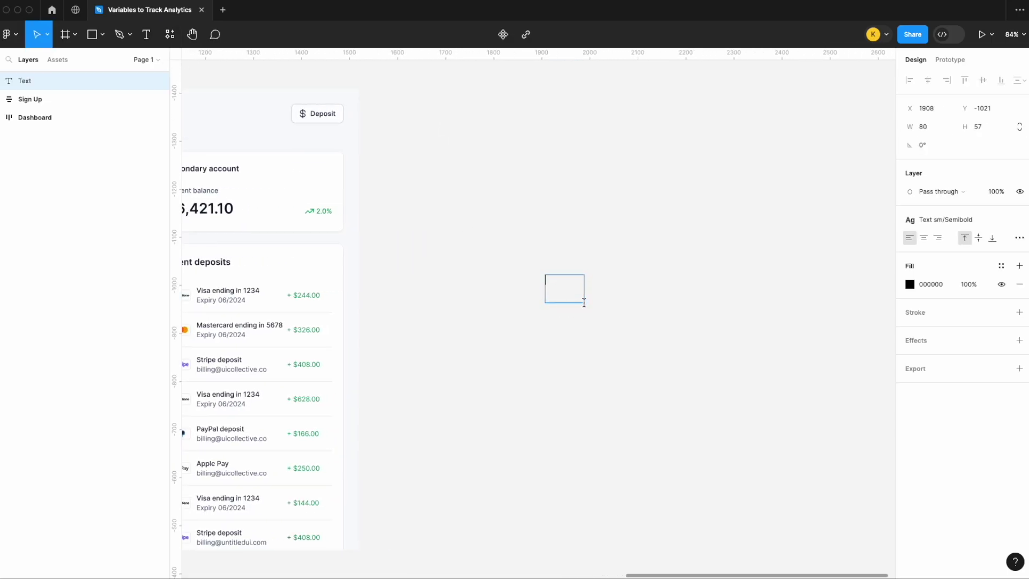
scroll(584, 303, up, 4)
text(0)
click(922, 239)
click(980, 239)
key(Escape)
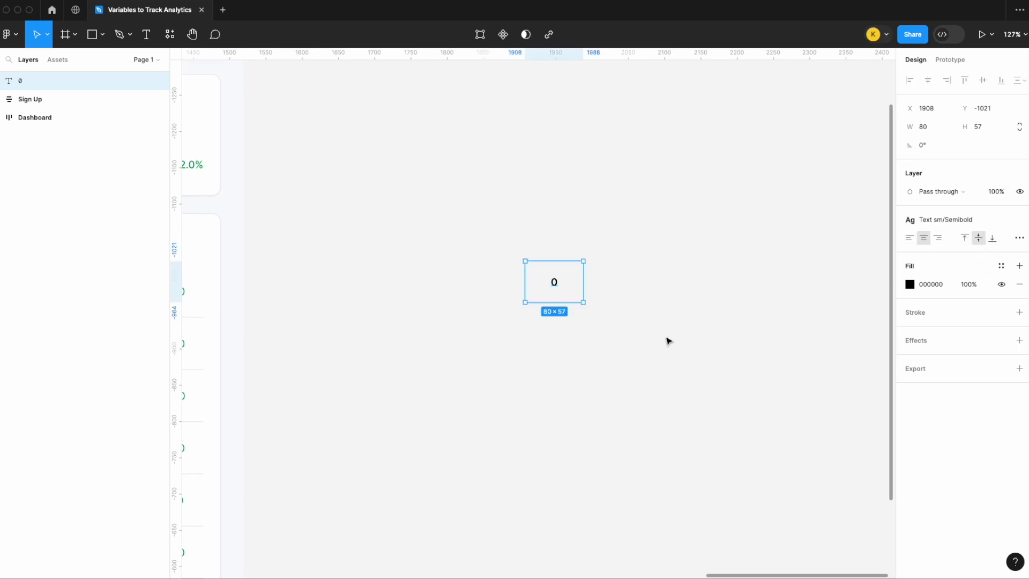
Detach the text style and set the 0 to font size 24, Medium weight.
click(1018, 219)
click(986, 256)
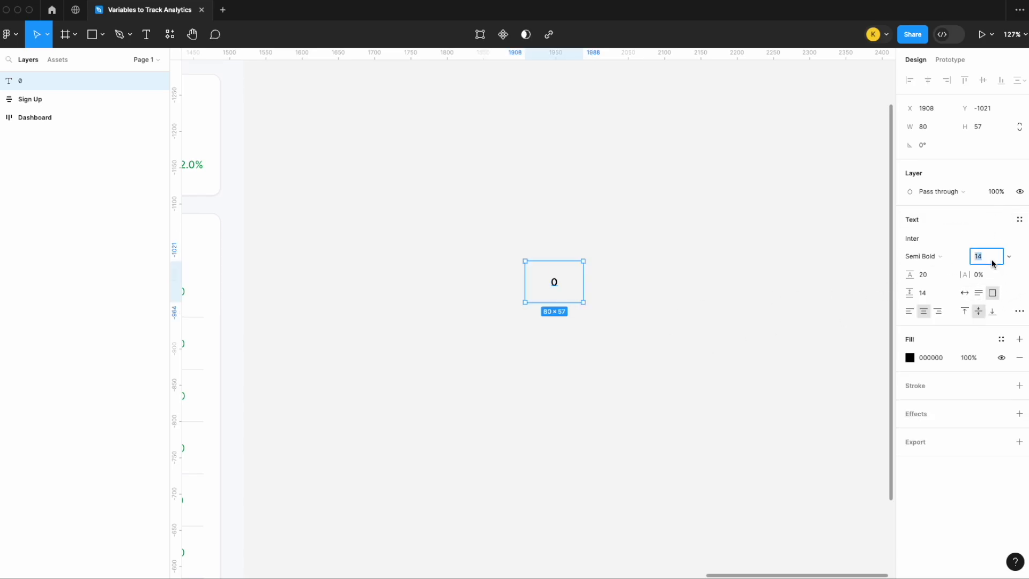
text(24)
key(Return)
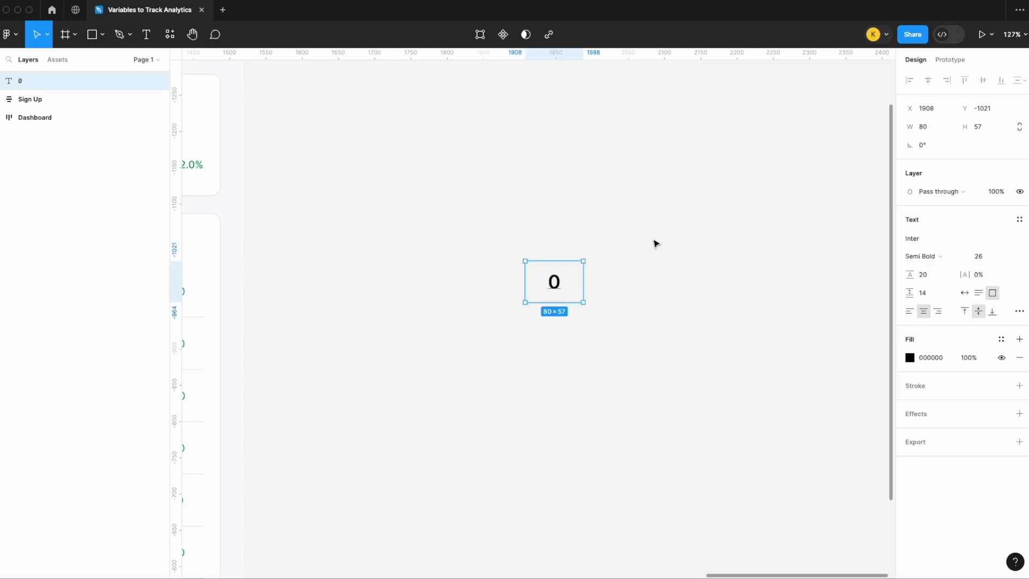
click(926, 257)
click(932, 242)
Duplicate the 0 and turn two copies into colons, forming 0 : 0 : 0.
click(727, 321)
click(556, 291)
drag(557, 293, 703, 296)
scroll(695, 295, right, 5)
drag(581, 294, 653, 288)
click(749, 324)
click(715, 282)
double_click(649, 283)
text(:)
key(Escape)
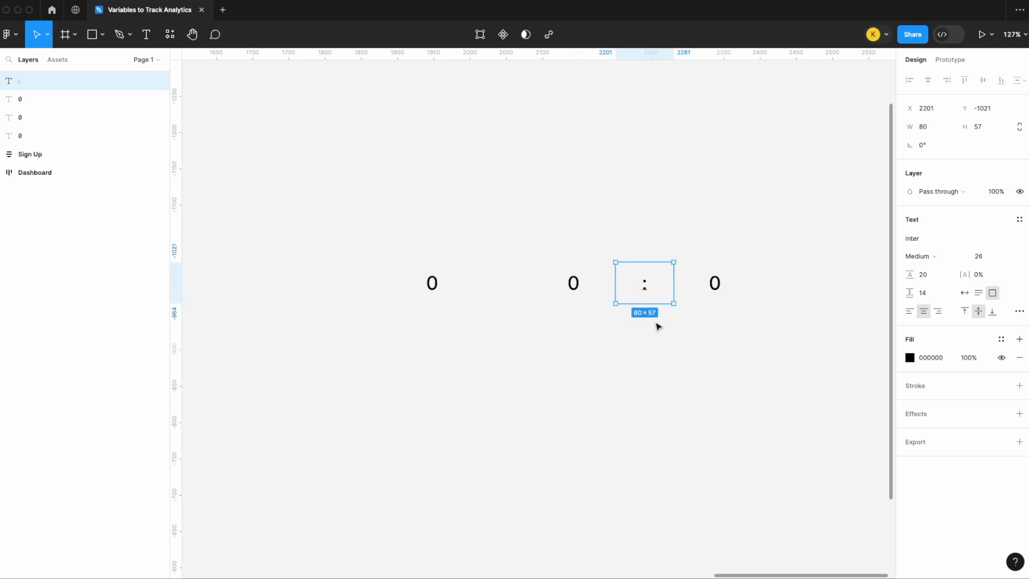
drag(650, 287, 502, 289)
click(746, 329)
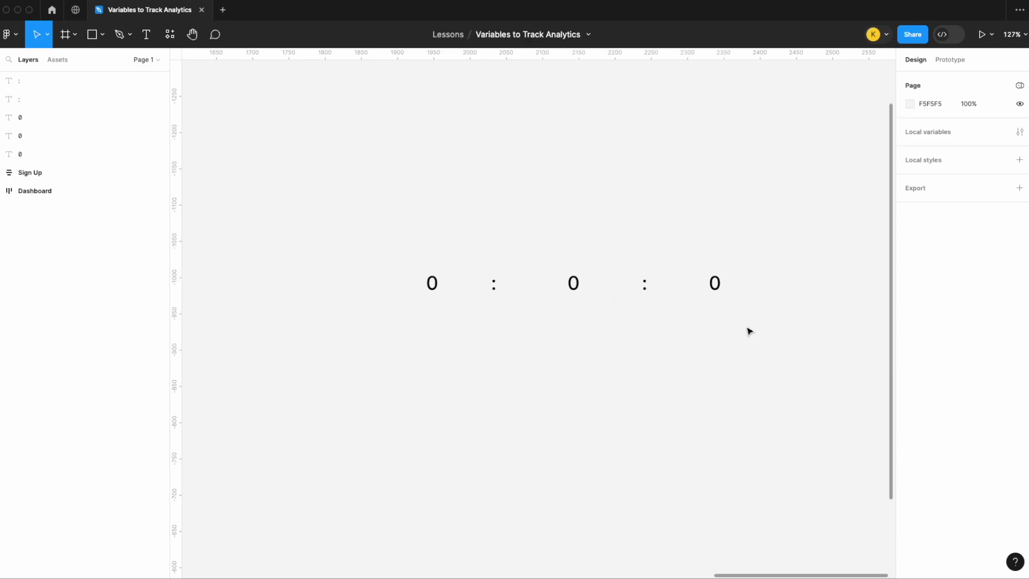
Wrap all five characters in auto layout and name the frame 'Dashboard Session Timer'.
drag(746, 329, 409, 273)
right_click(584, 288)
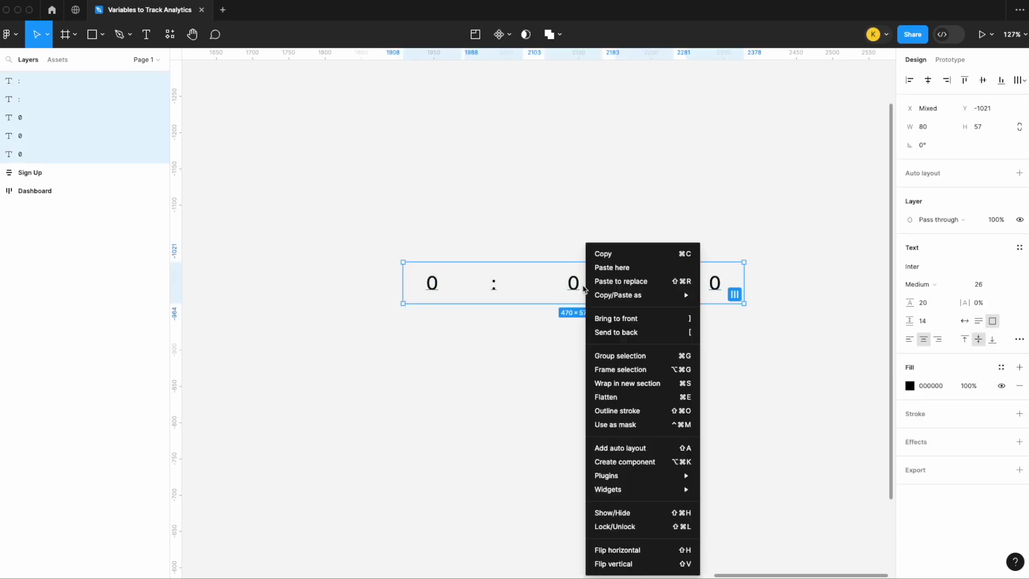
click(635, 451)
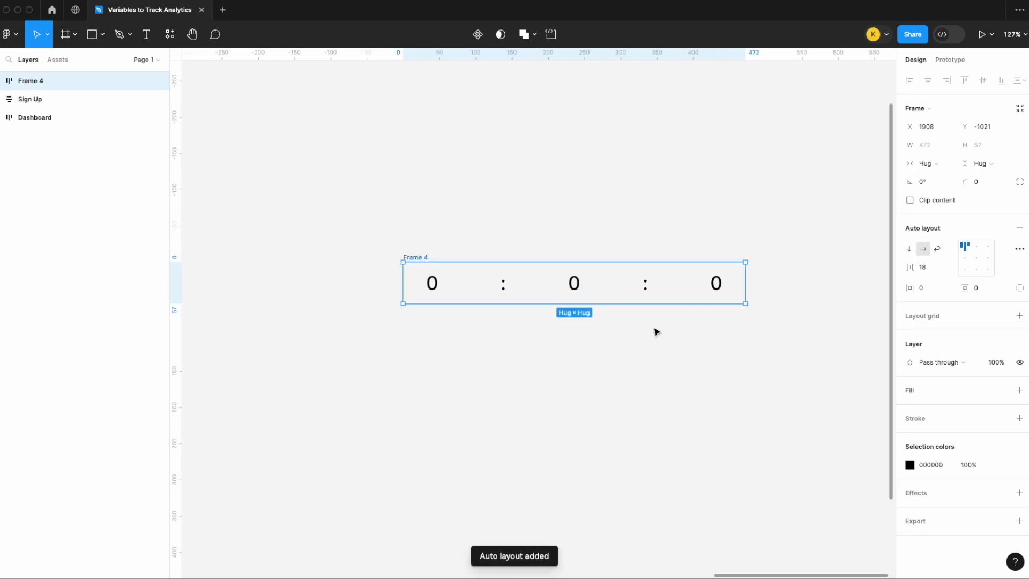
double_click(422, 256)
text(Dashboard S)
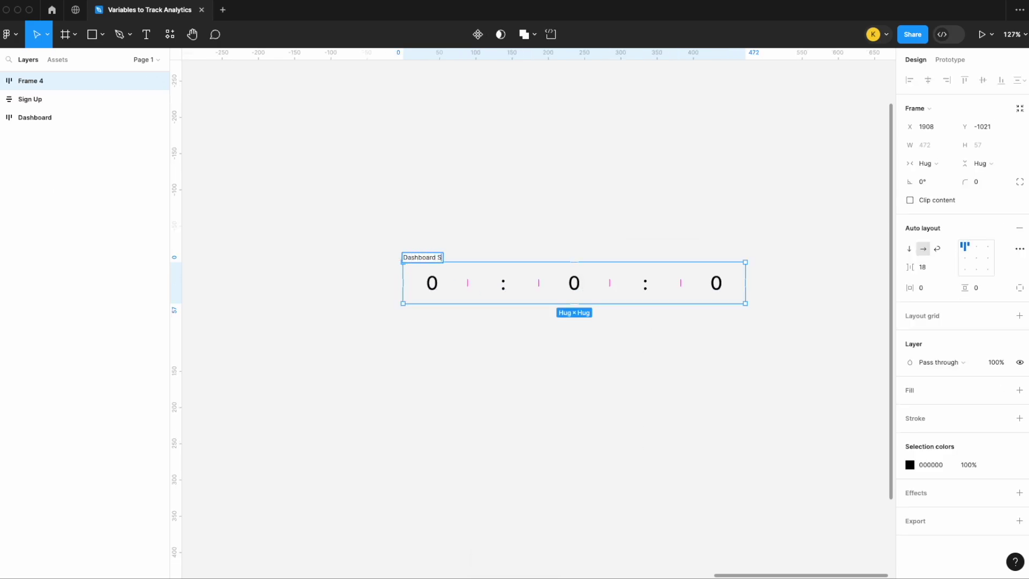
text(ession Timer)
key(Return)
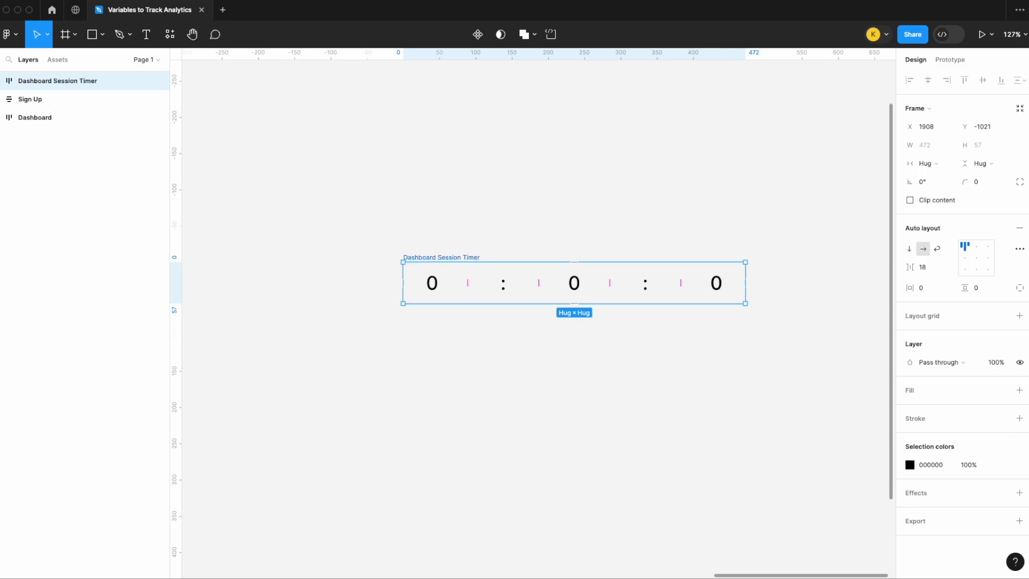
click(592, 220)
scroll(594, 221, down, 2)
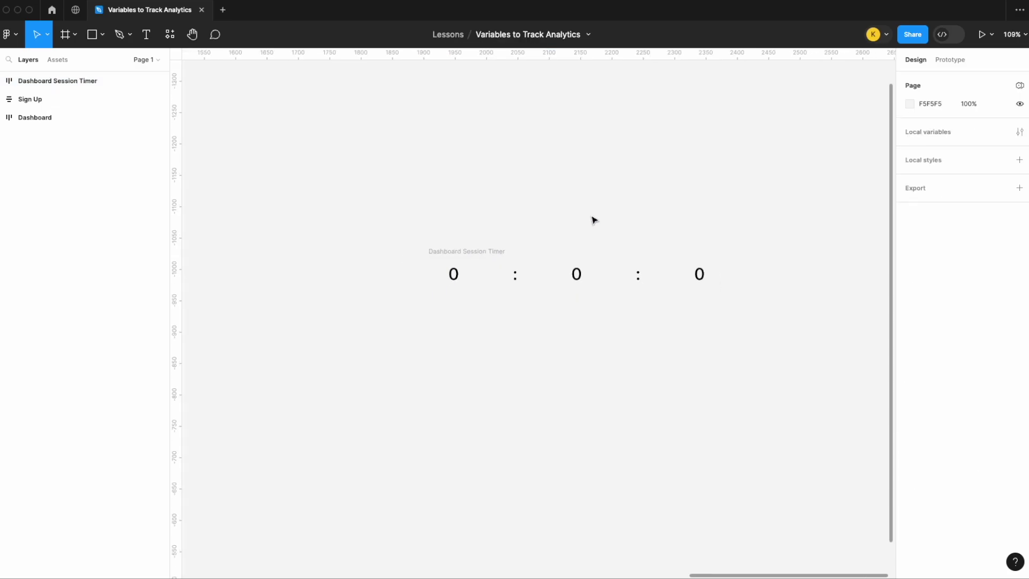
In Local variables, create number variable 'Dashboard Session Timer/Sec'.
click(1020, 131)
scroll(666, 384, right, 5)
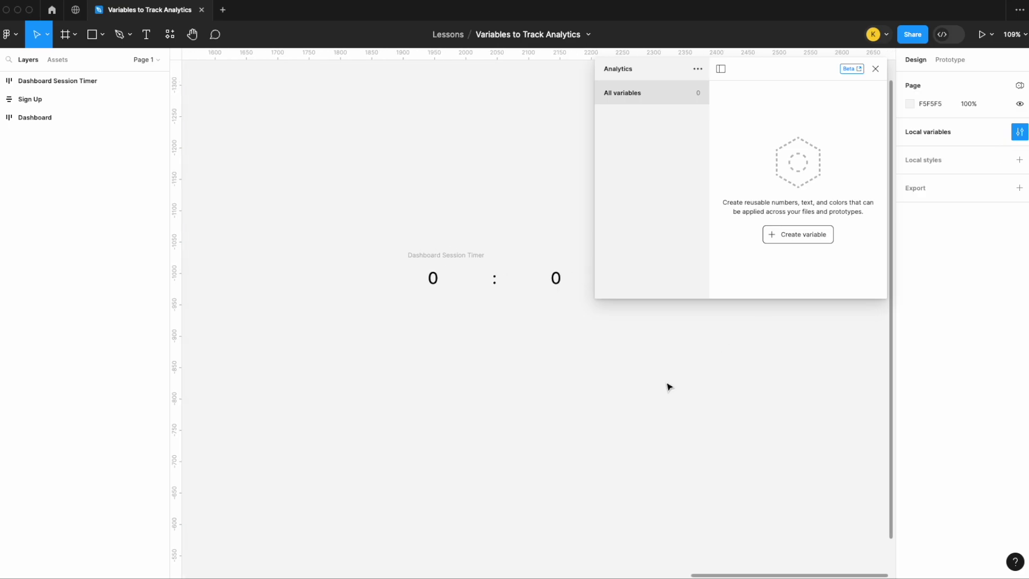
click(384, 255)
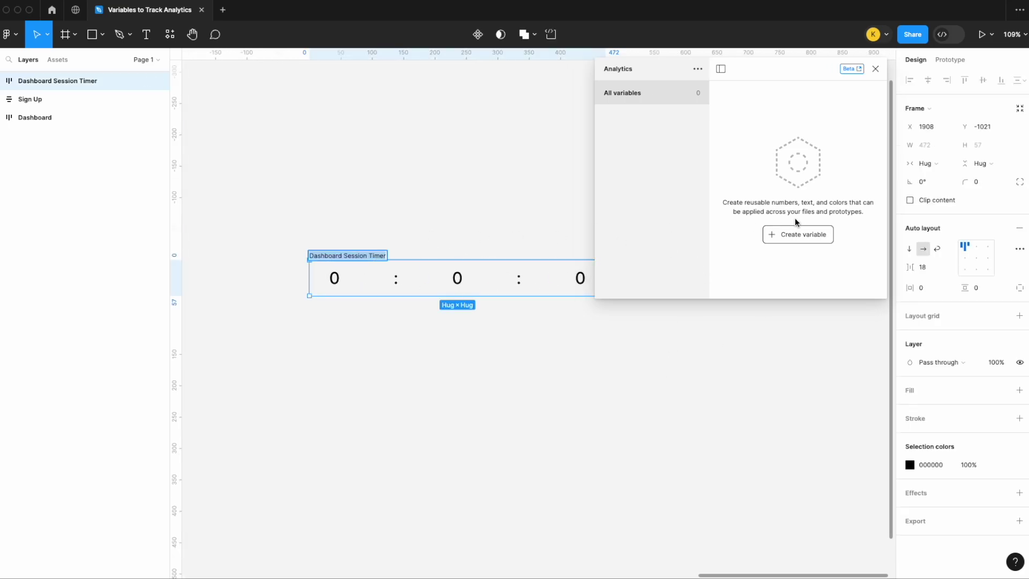
click(814, 234)
click(805, 270)
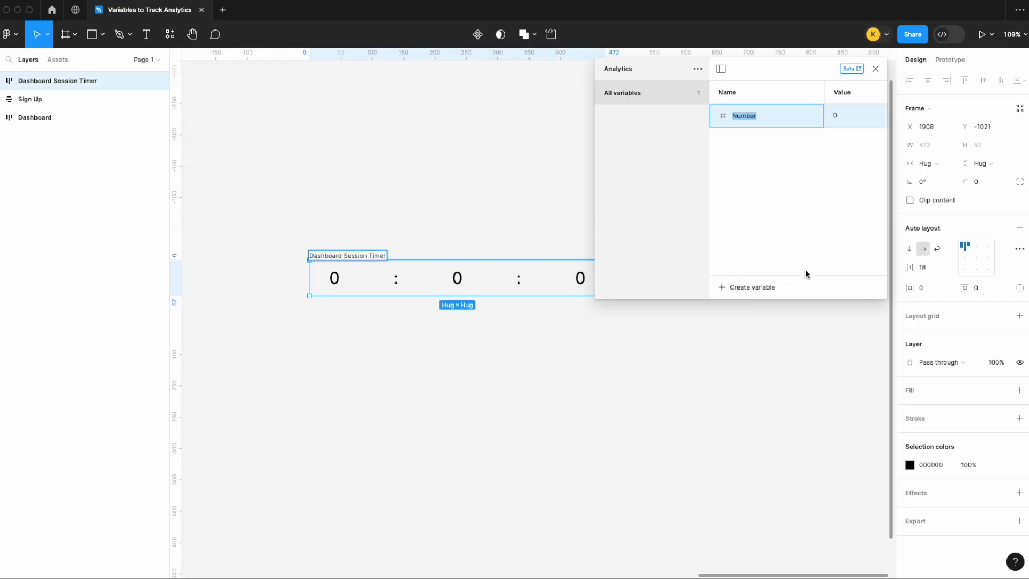
text(Dashboard Session Timer)
text(/Sec)
key(Return)
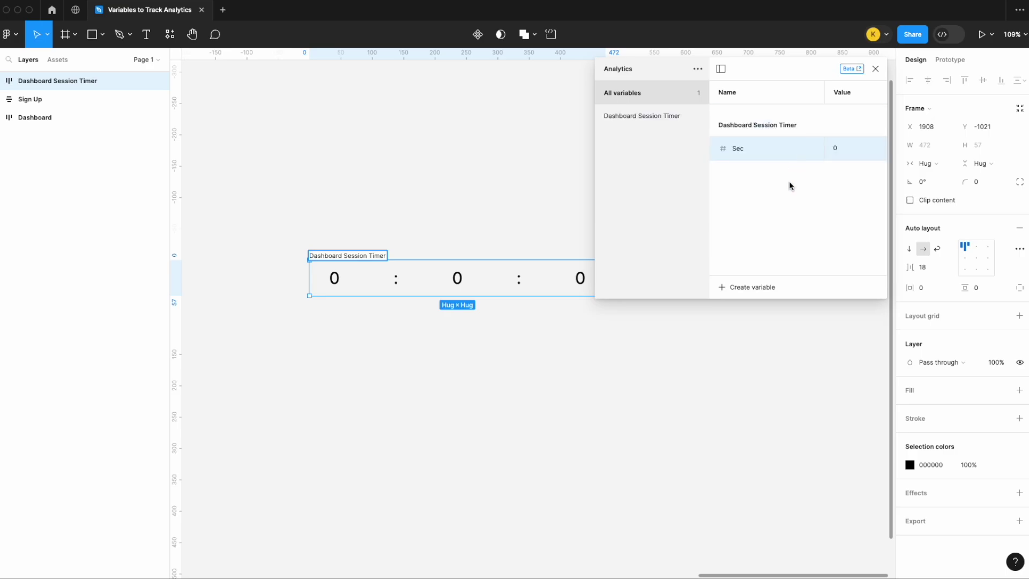
Add number variables 'Dashboard Session Timer/Min' and 'Dashboard Session Timer/Hr'.
click(756, 286)
click(762, 325)
text(Dashboard Session Timer)
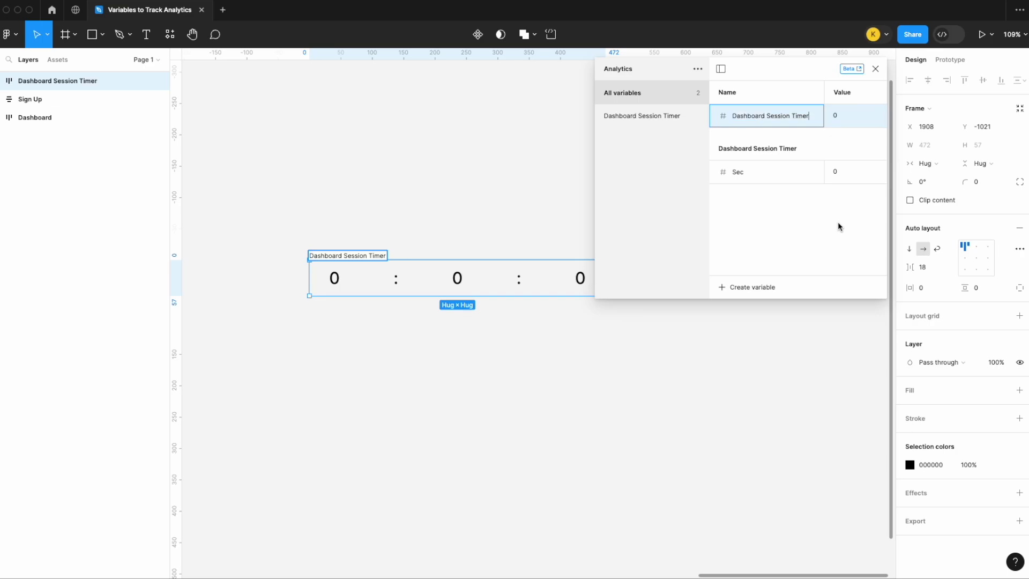
text(/Min)
key(Return)
click(744, 287)
click(767, 327)
text(Dashboard Session Timer)
key(BackSpace)
key(BackSpace)
key(BackSpace)
text(mer/Hr)
key(Return)
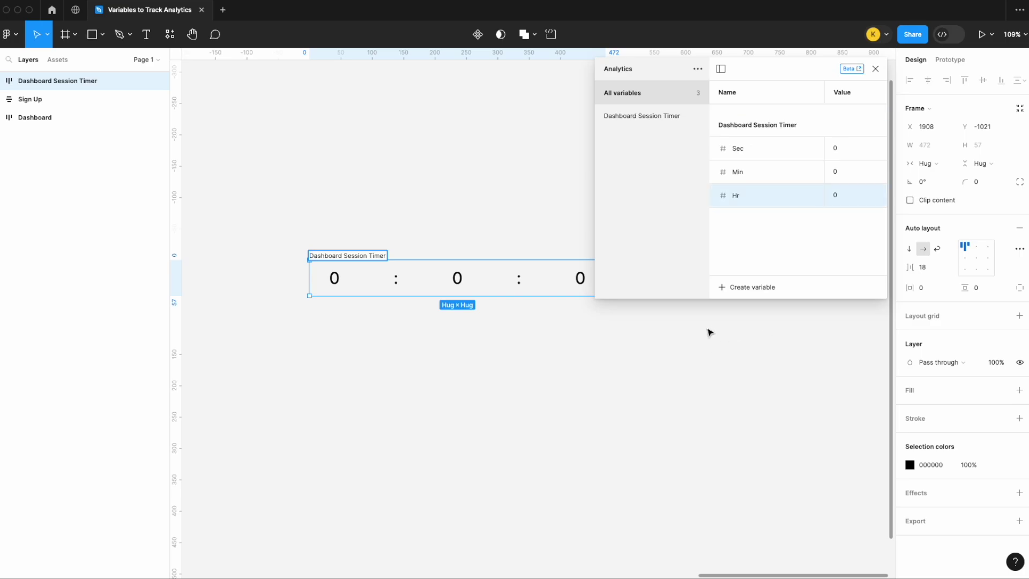
scroll(572, 337, right, 4)
Bind the first 0 of the timer to the Hr variable.
click(556, 345)
click(222, 282)
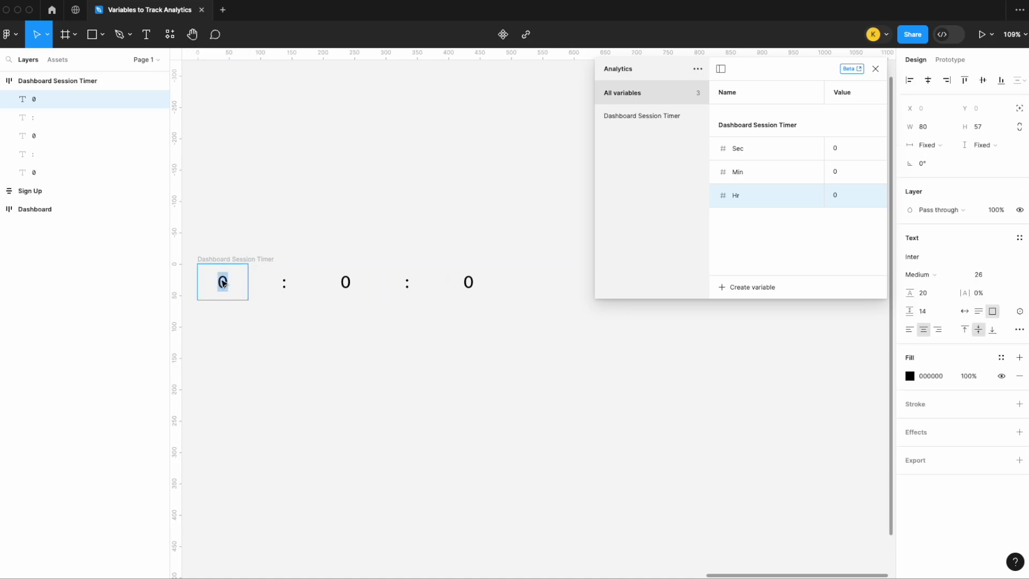
click(875, 68)
scroll(521, 473, left, 2)
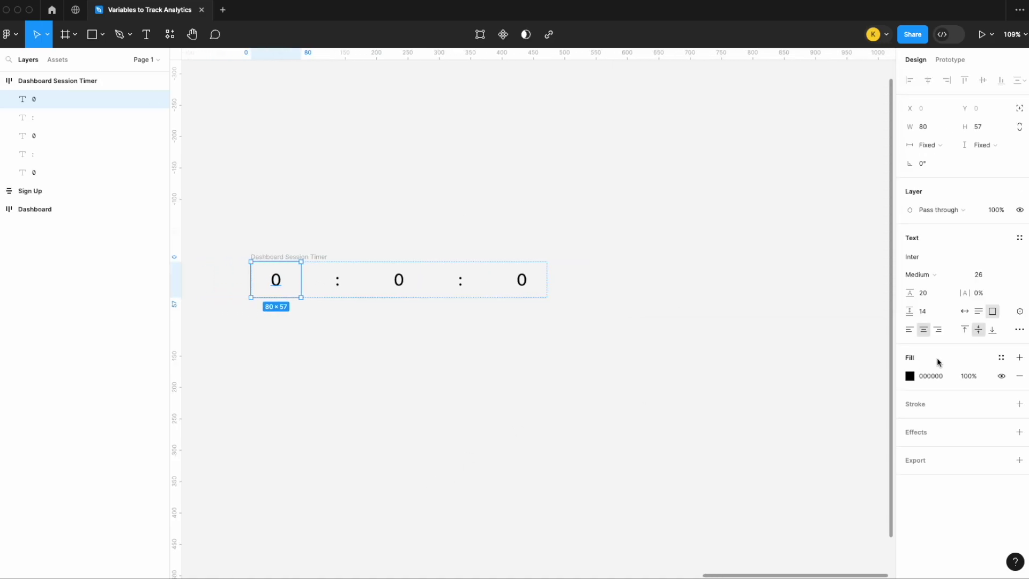
click(1020, 311)
click(934, 438)
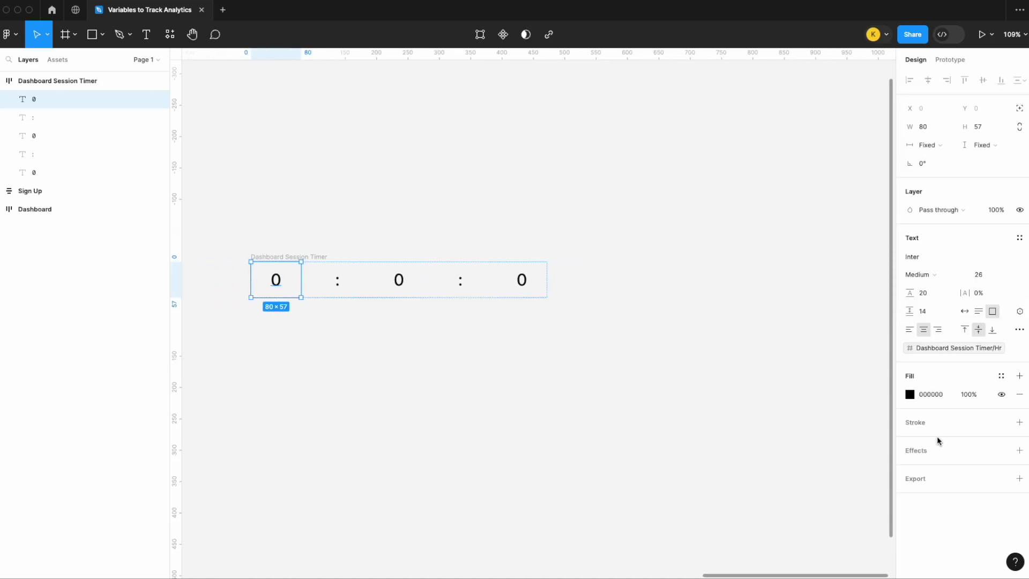
Bind the middle 0 to Min and the last 0 to Sec.
click(401, 290)
click(1020, 310)
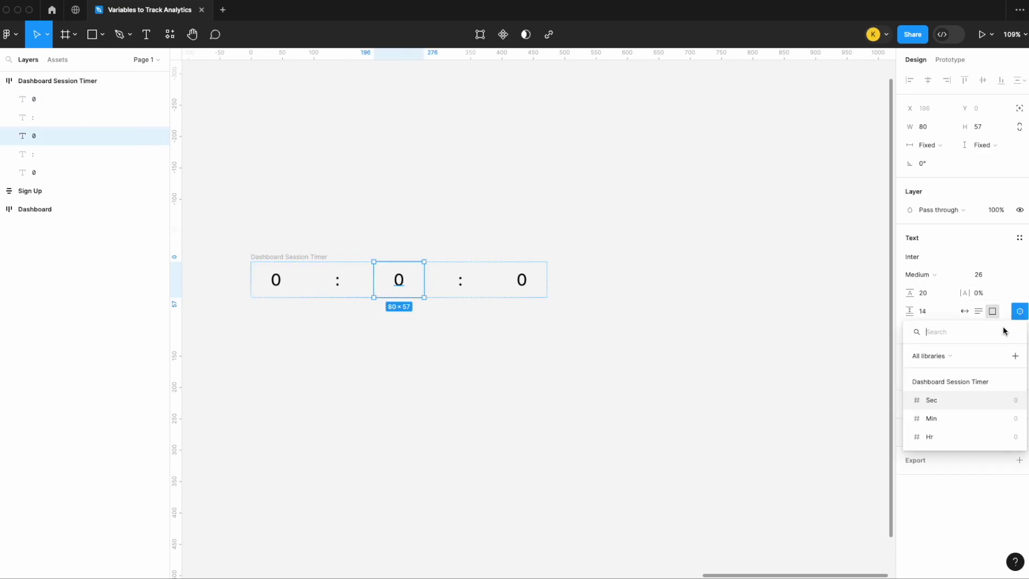
click(937, 420)
click(523, 281)
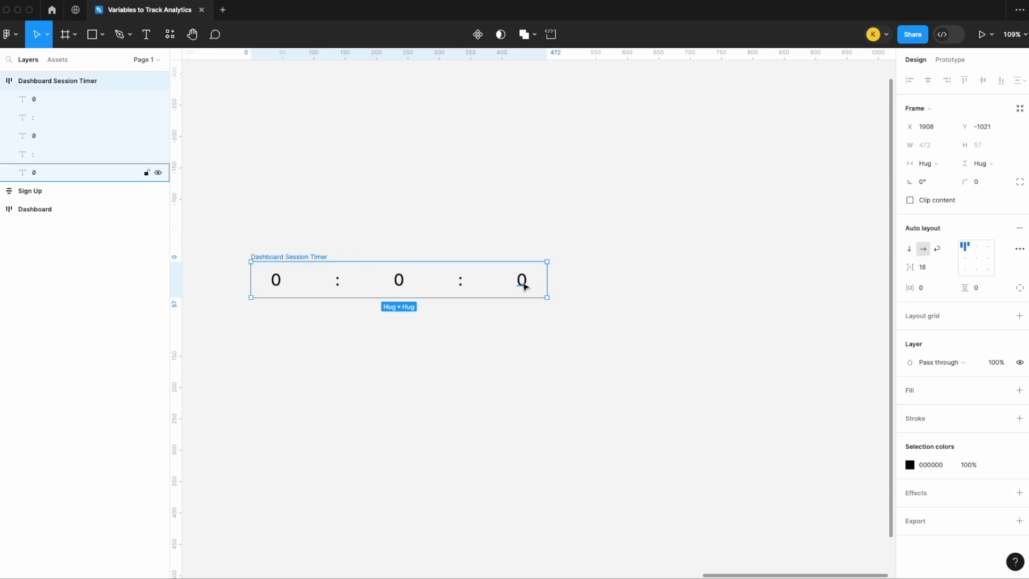
click(522, 281)
click(1020, 311)
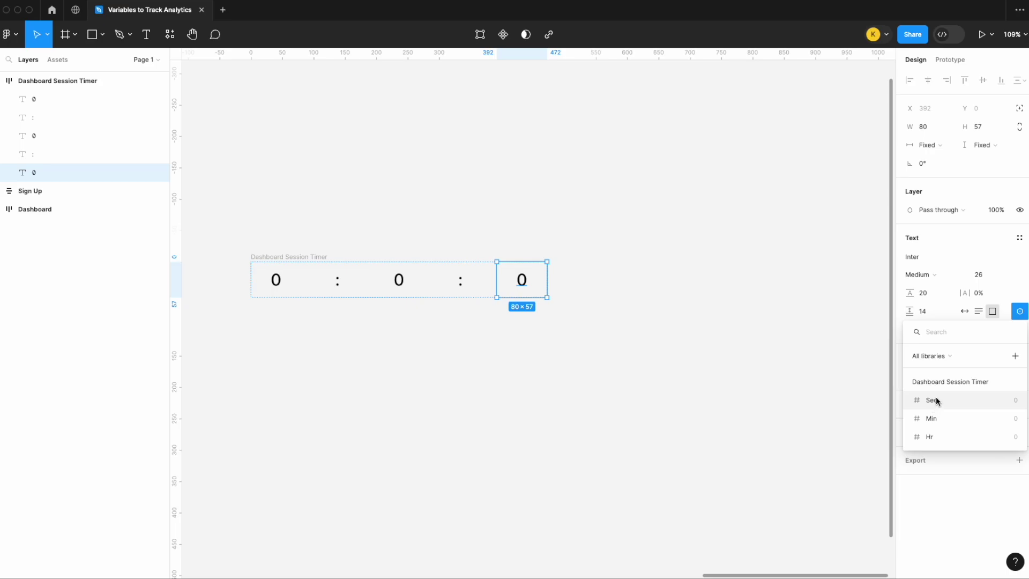
click(936, 399)
scroll(663, 381, left, 3)
click(663, 381)
Make the Dashboard Session Timer frame a component and zoom out beside the Dashboard frame.
click(392, 255)
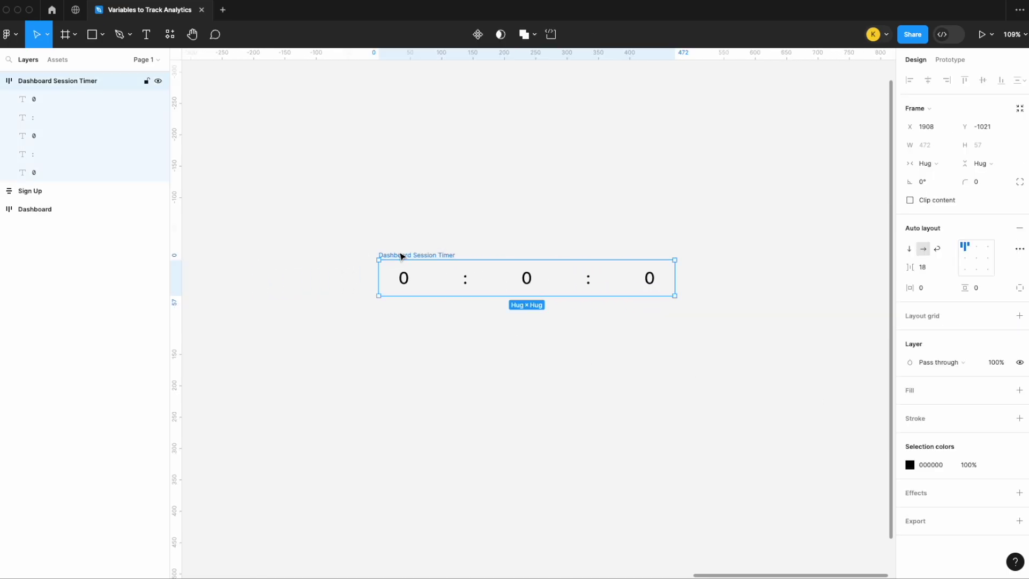
right_click(400, 258)
click(454, 461)
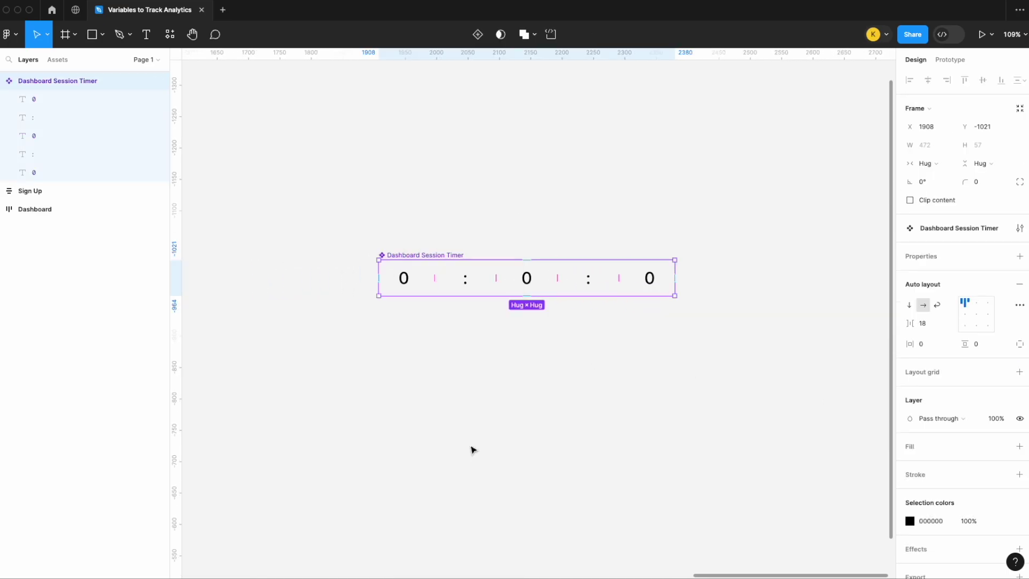
click(574, 397)
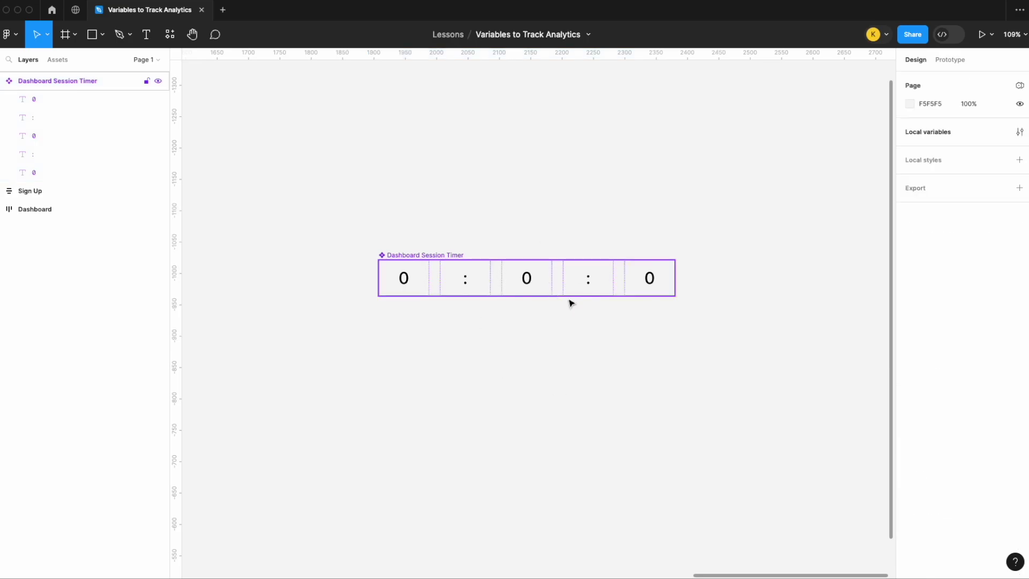
scroll(560, 274, down, 10)
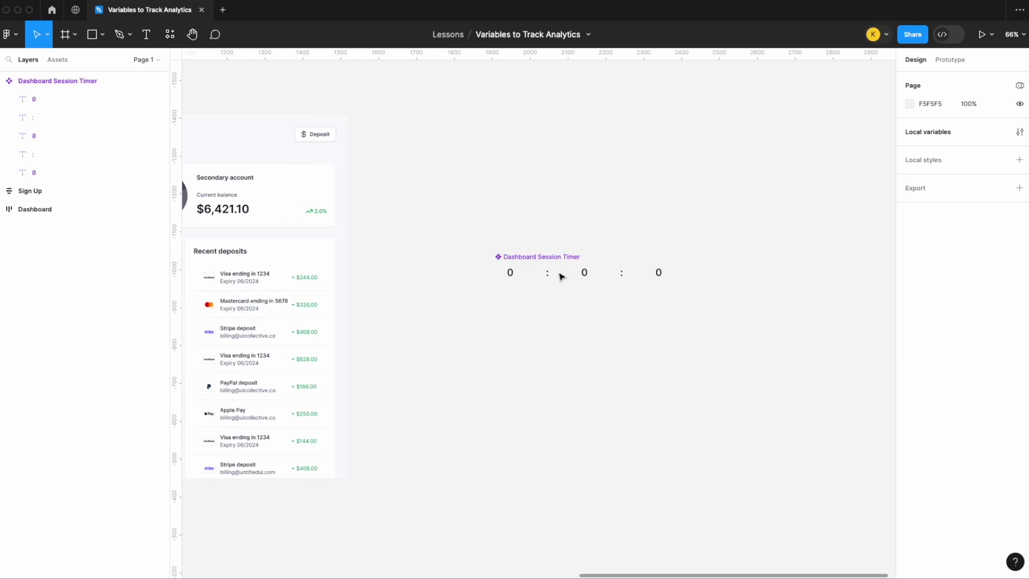
scroll(605, 275, left, 3)
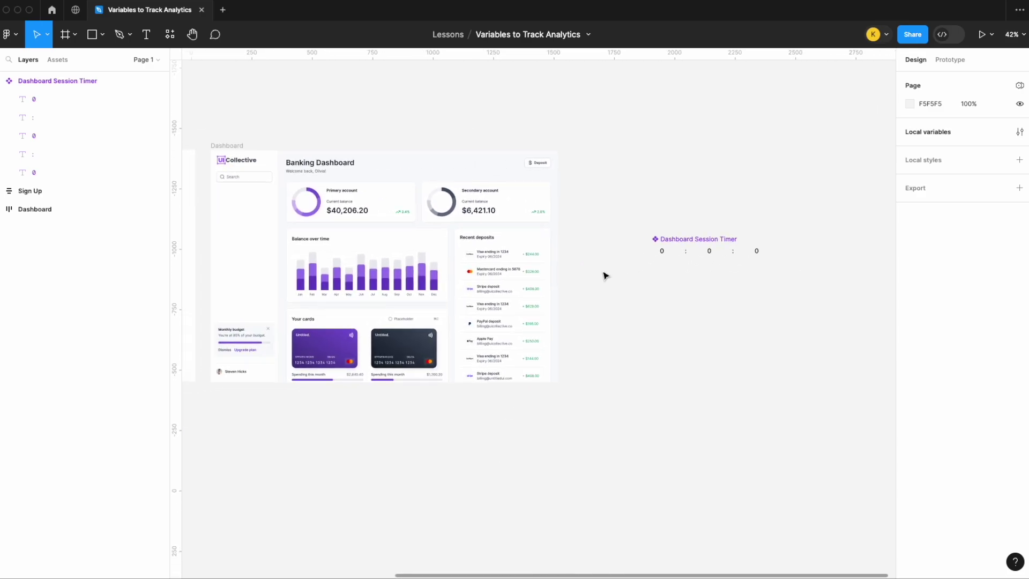
scroll(629, 273, left, 2)
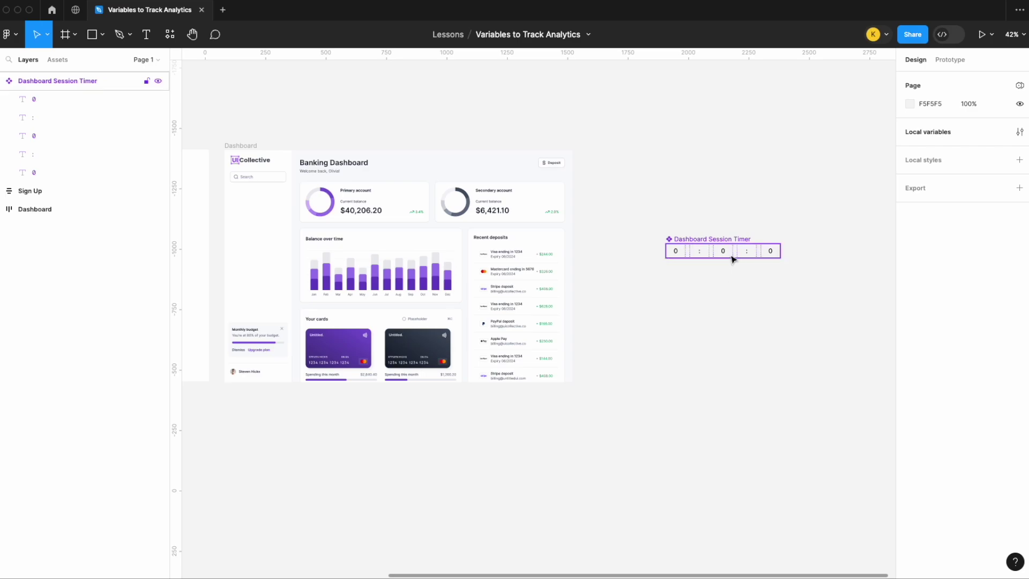
Add an After delay interaction to the Dashboard frame.
click(240, 146)
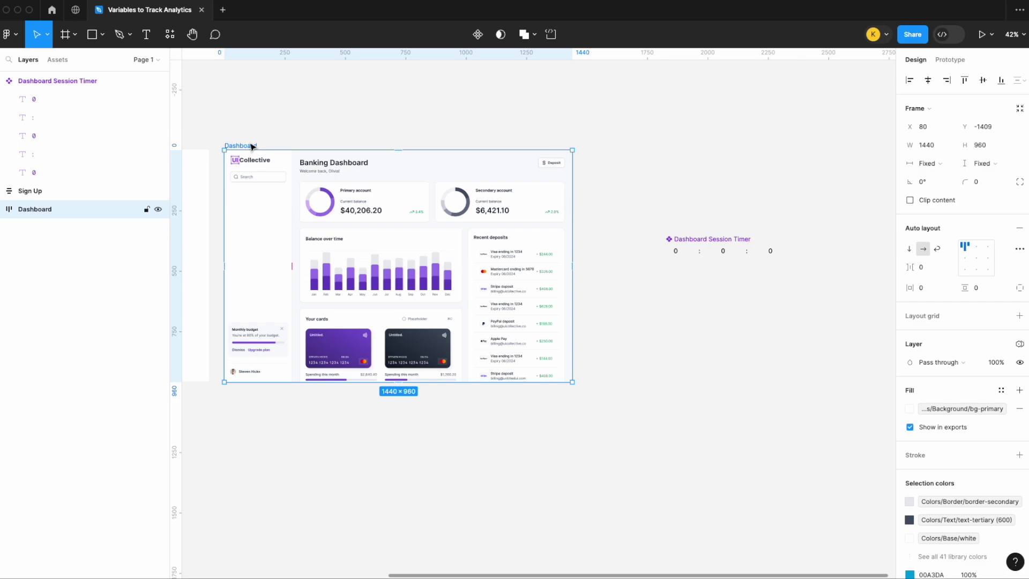
click(950, 60)
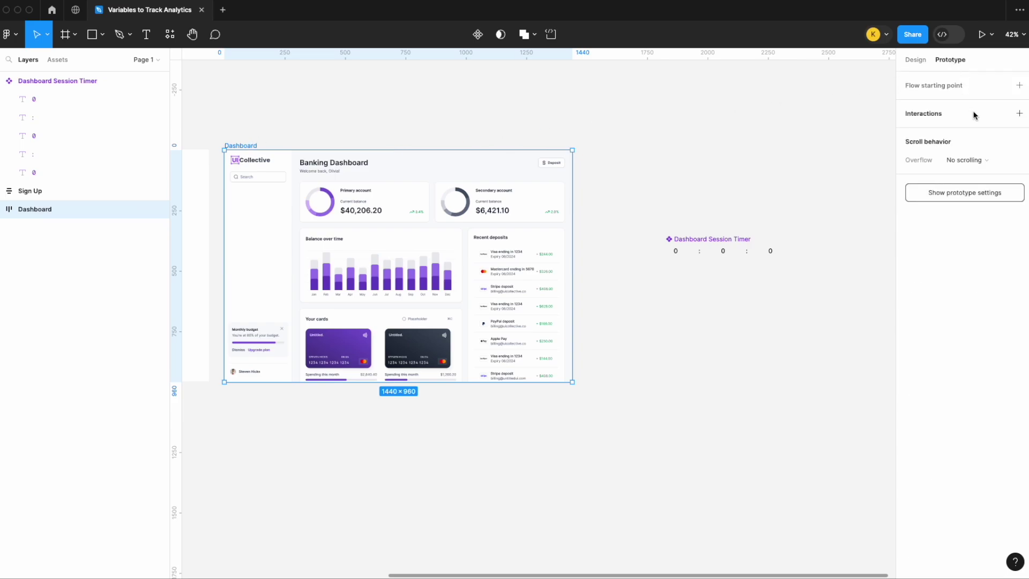
click(1020, 115)
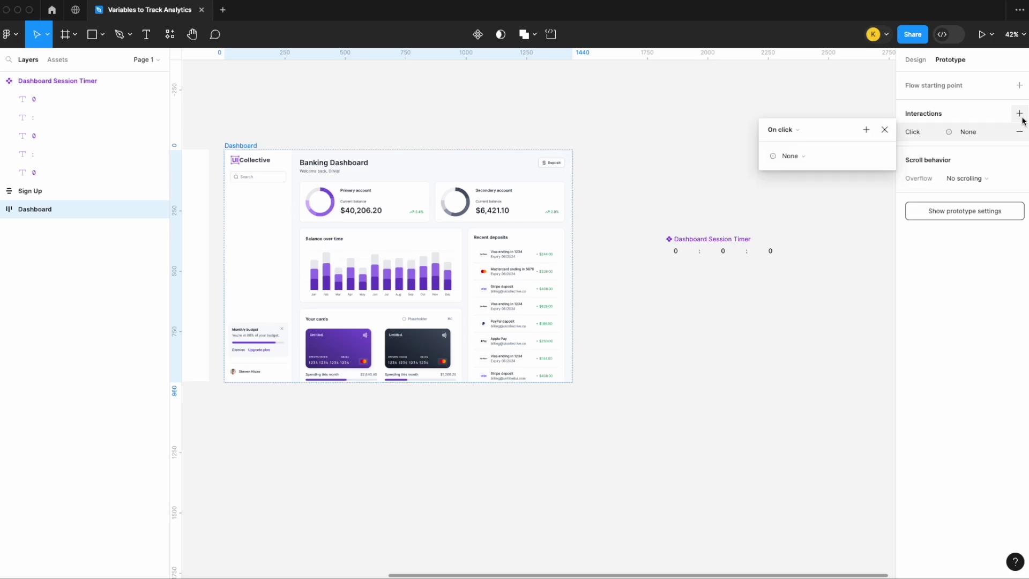
click(795, 133)
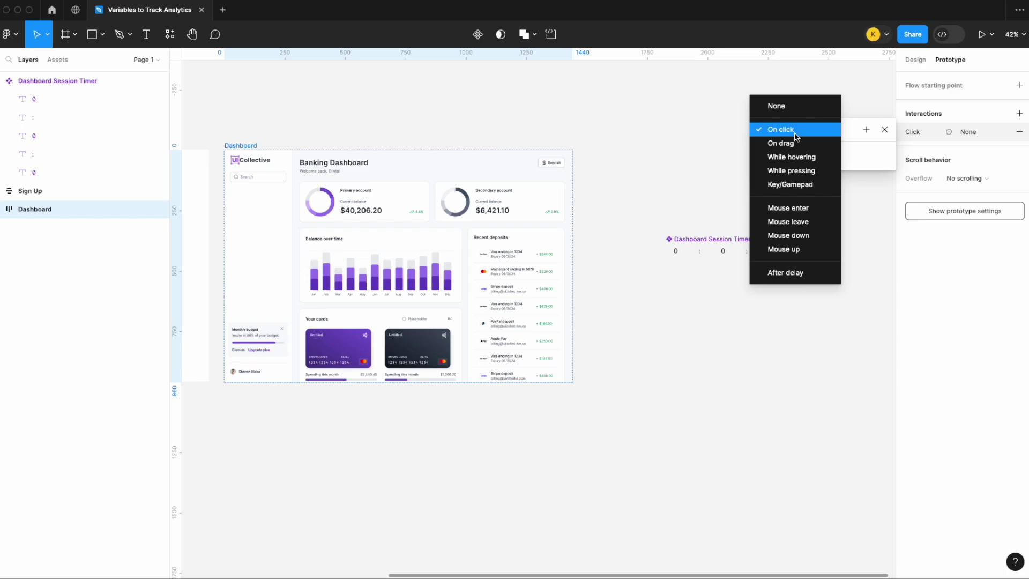
scroll(706, 164, right, 3)
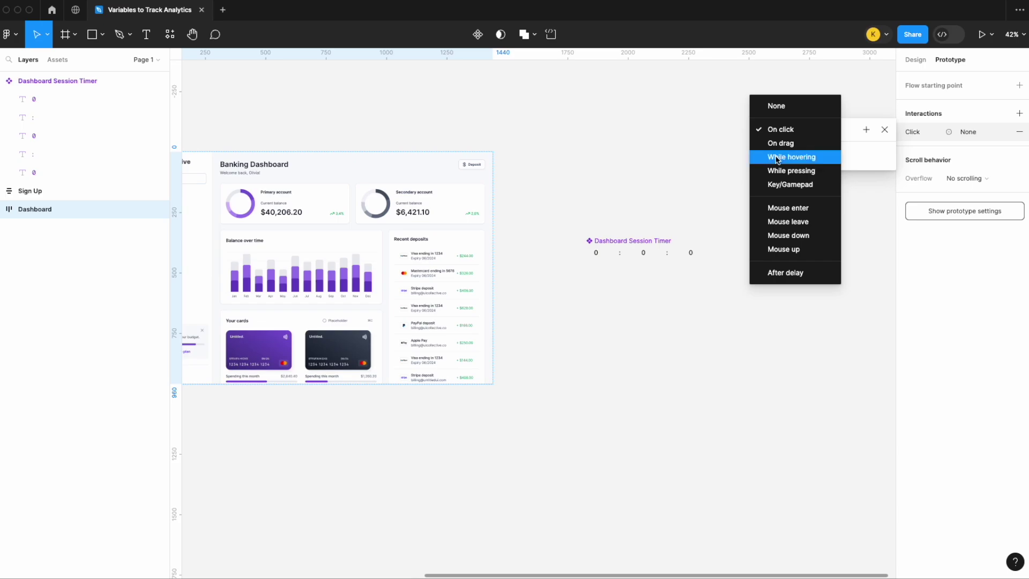
click(776, 269)
scroll(719, 271, left, 3)
scroll(719, 271, down, 1)
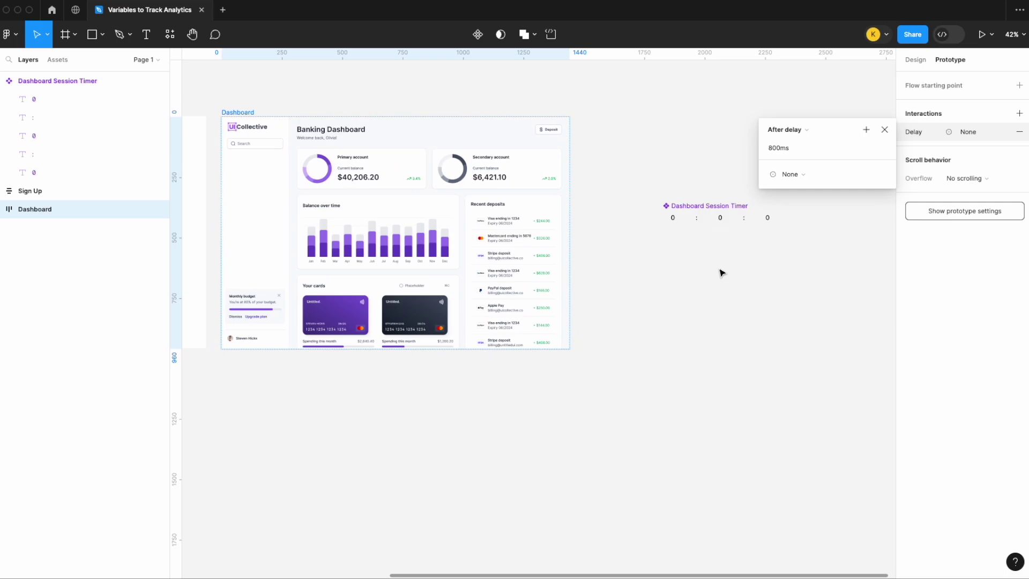
Set the delay to 1000ms and choose a Conditional action.
click(788, 149)
text(1000ms)
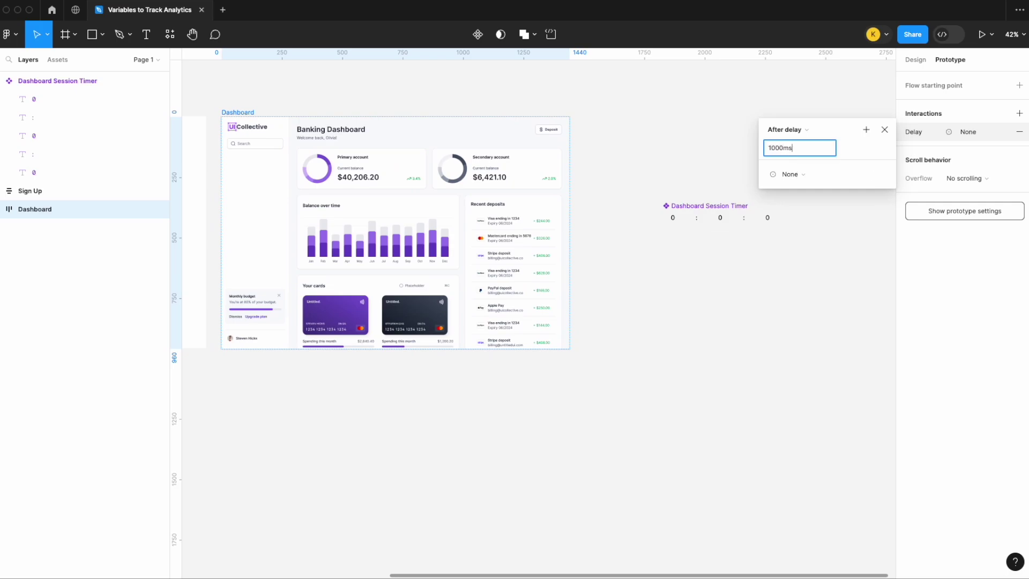
key(Return)
click(799, 174)
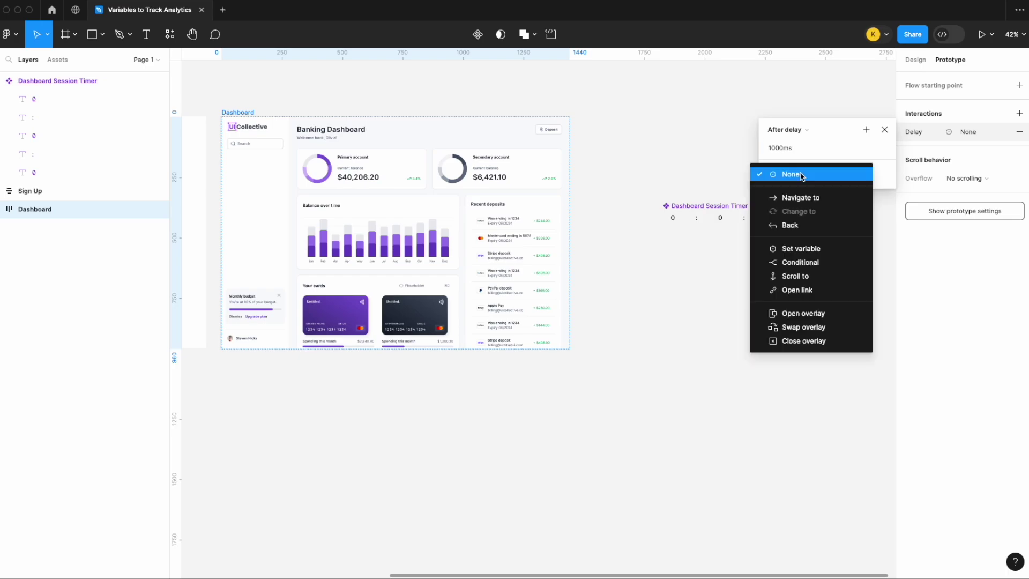
click(799, 262)
Write the condition Sec < 60.
click(790, 193)
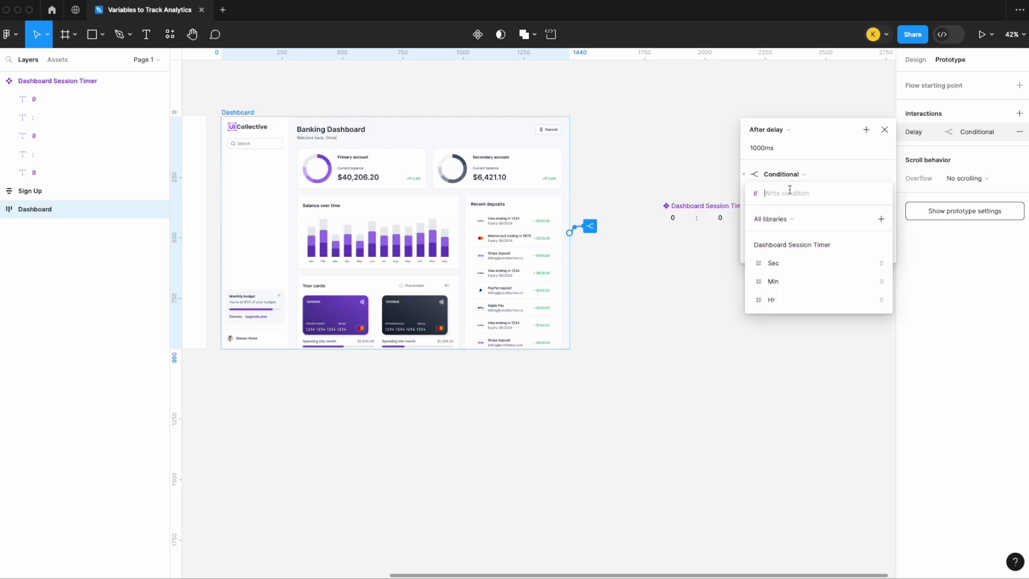
click(786, 268)
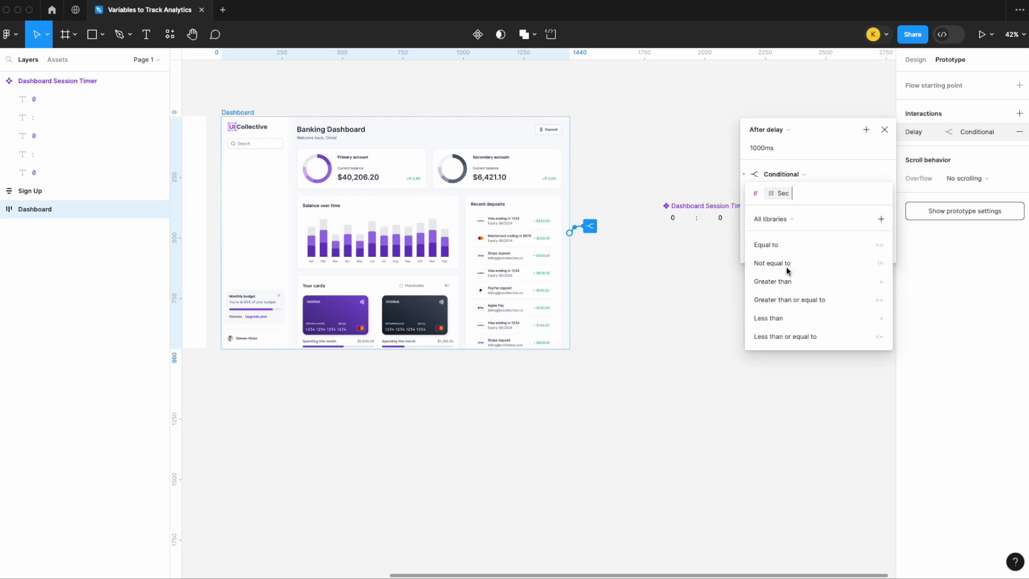
click(781, 318)
text(60)
key(Return)
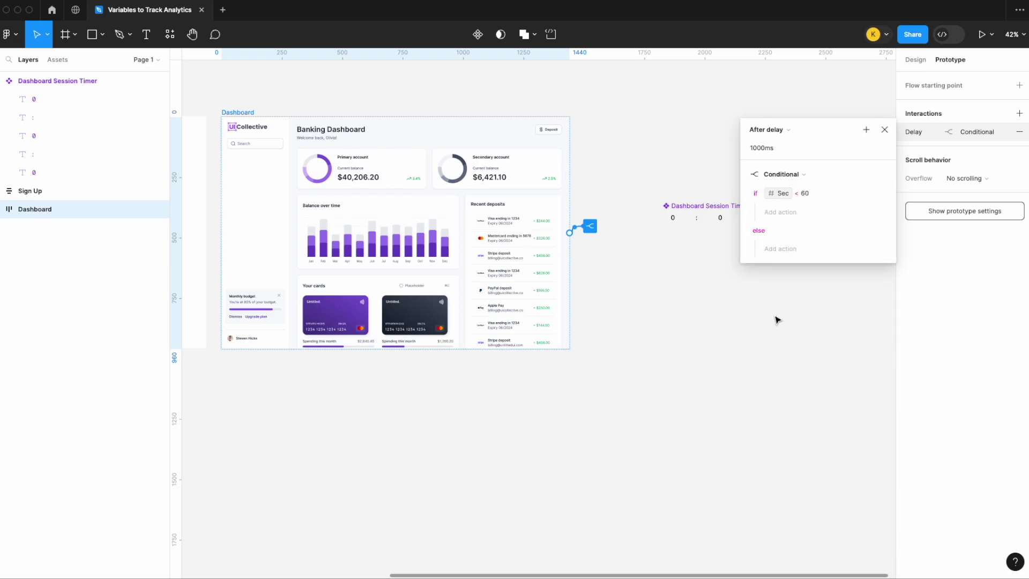
Add a Set variable action in the if branch setting Sec to Sec + 1.
click(785, 212)
click(791, 272)
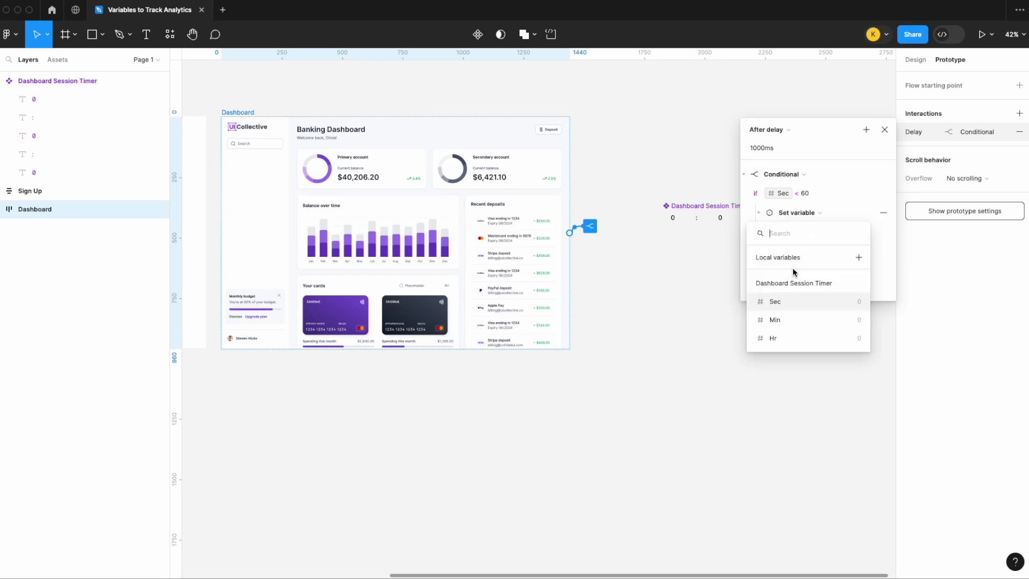
click(794, 302)
click(789, 318)
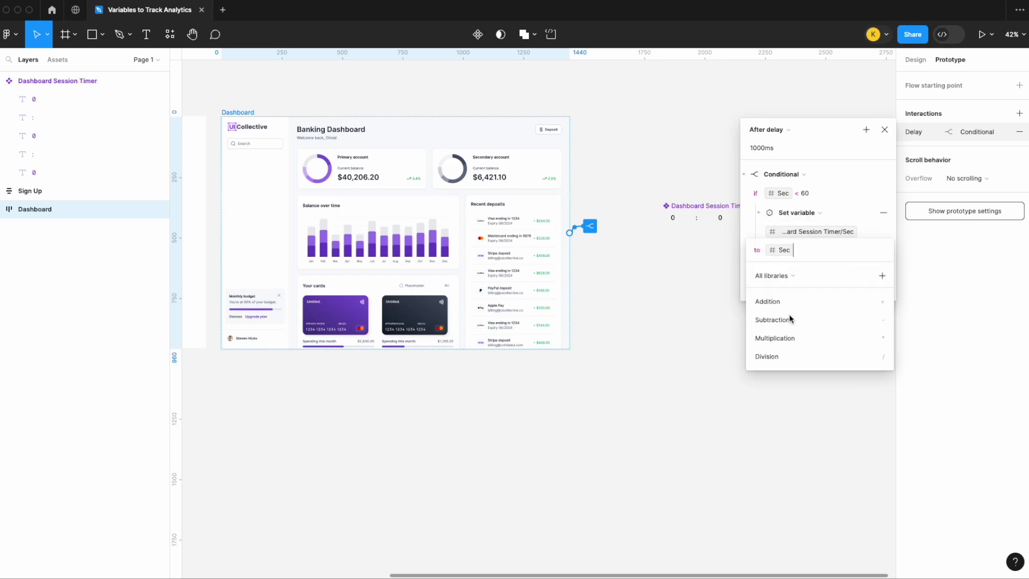
text(+1)
key(Return)
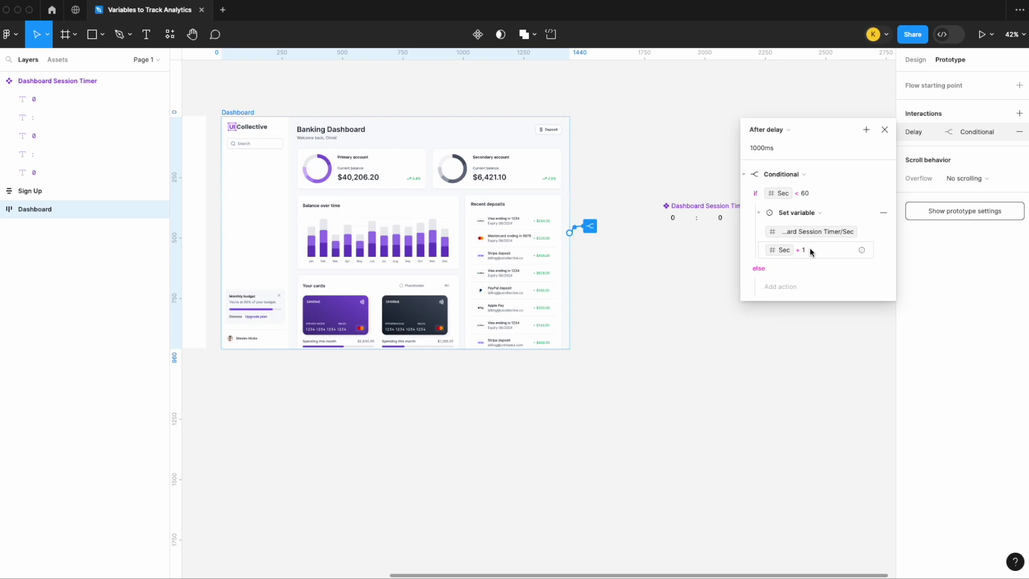
click(866, 130)
Add a second conditional with the condition Sec >= 60.
click(892, 208)
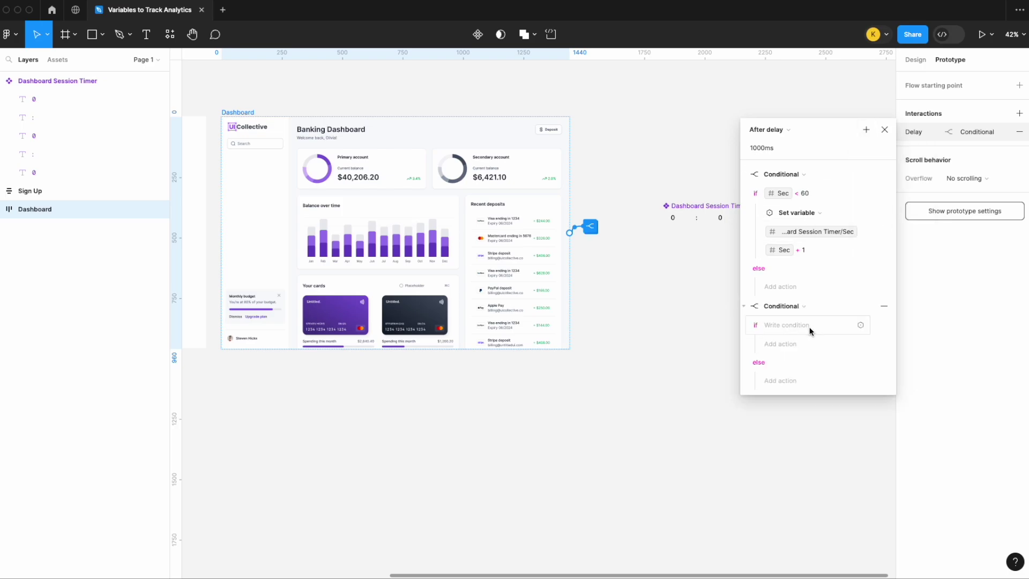
click(809, 326)
click(797, 394)
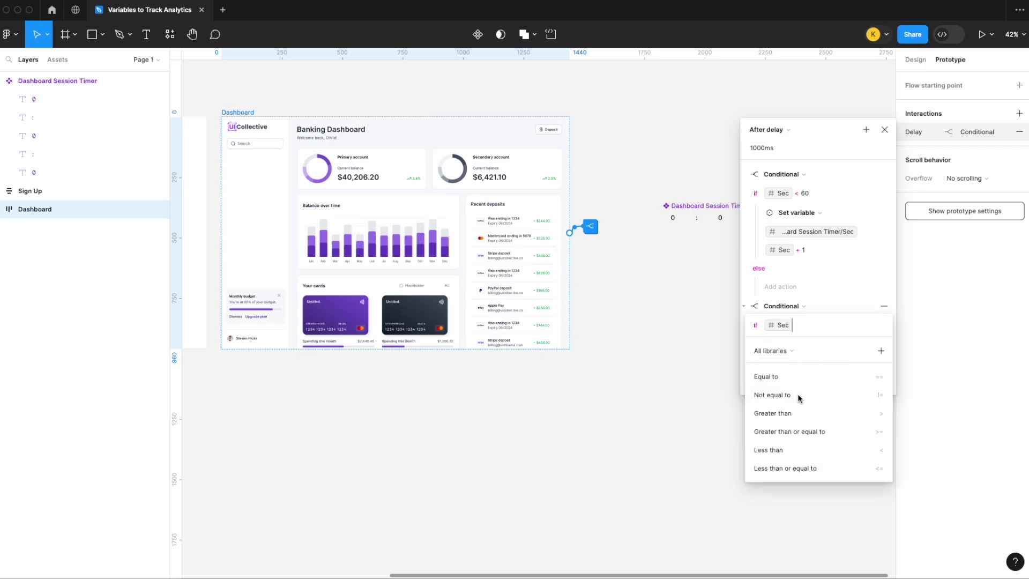
click(803, 431)
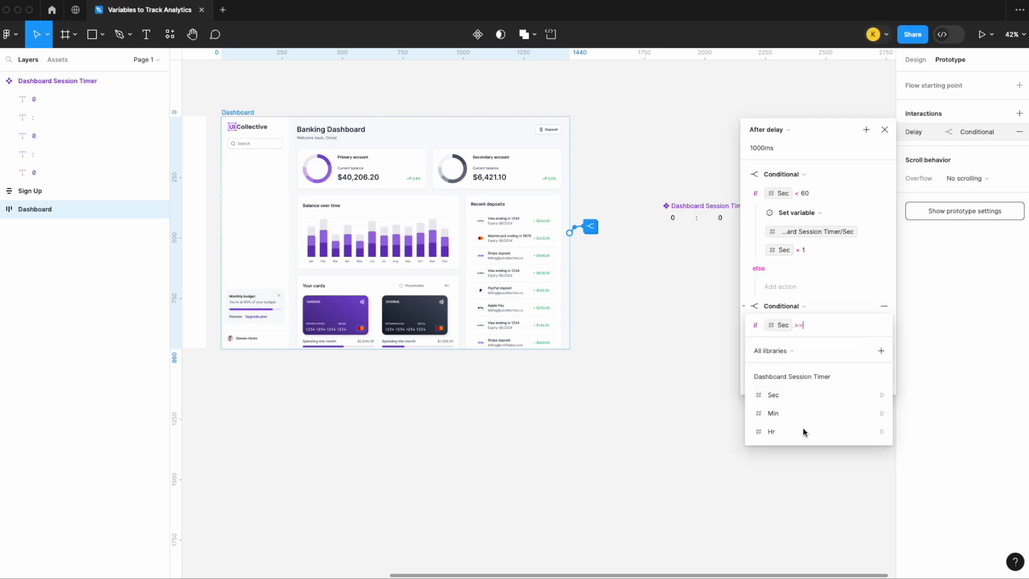
text(60)
key(Return)
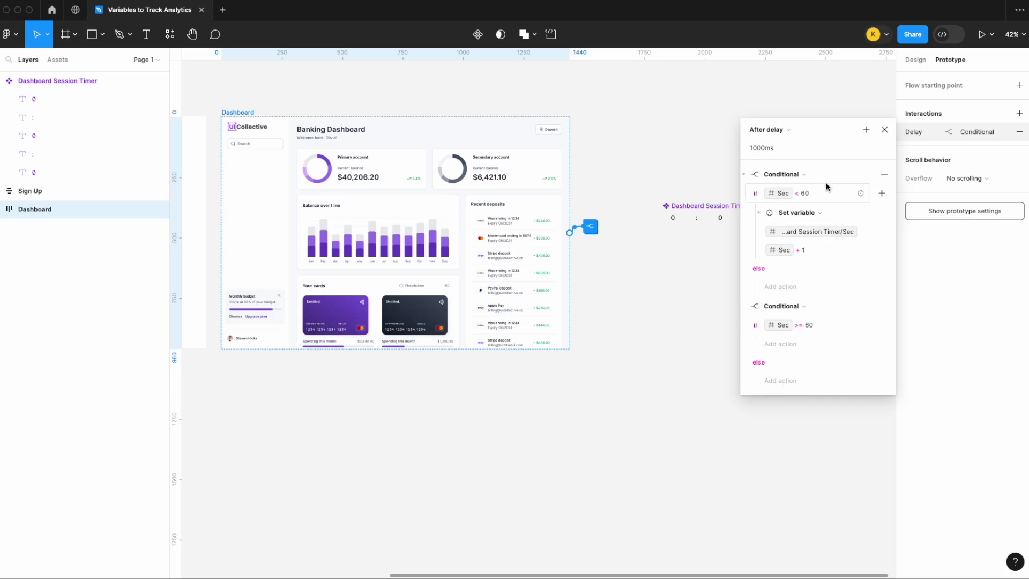
key(BackSpace)
text(<)
In that branch, add a Set variable action resetting Sec to 0.
click(795, 345)
click(796, 405)
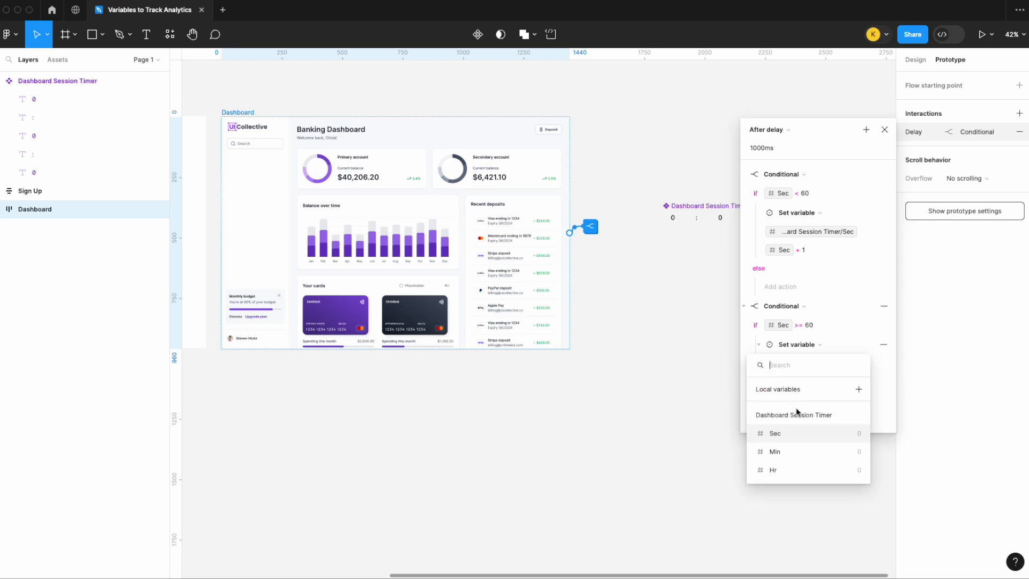
click(797, 433)
text(0)
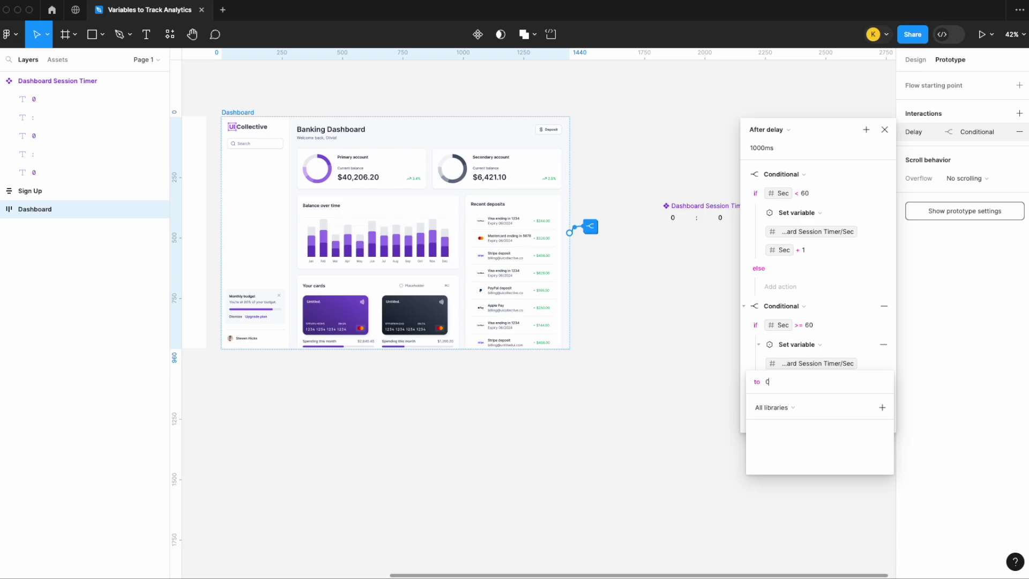
key(Return)
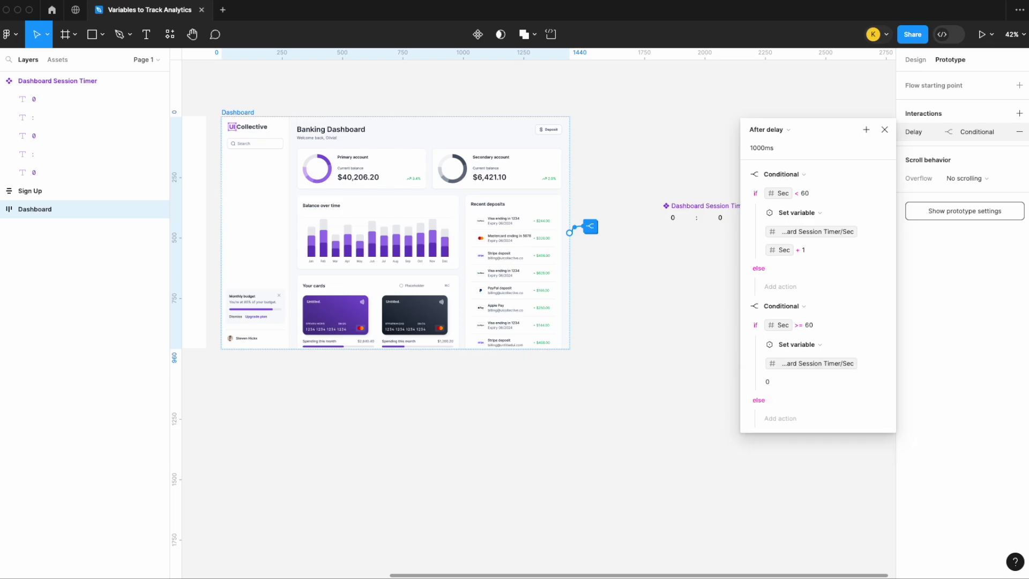
click(866, 131)
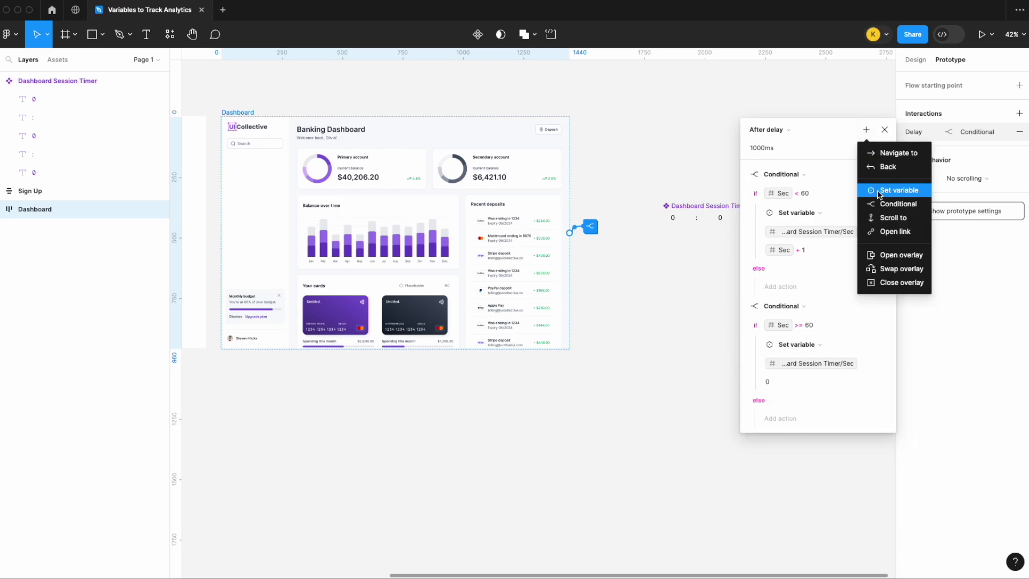
Add a Set variable action Min = Min + 1 inside the Sec >= 60 branch.
click(883, 193)
click(787, 551)
click(787, 562)
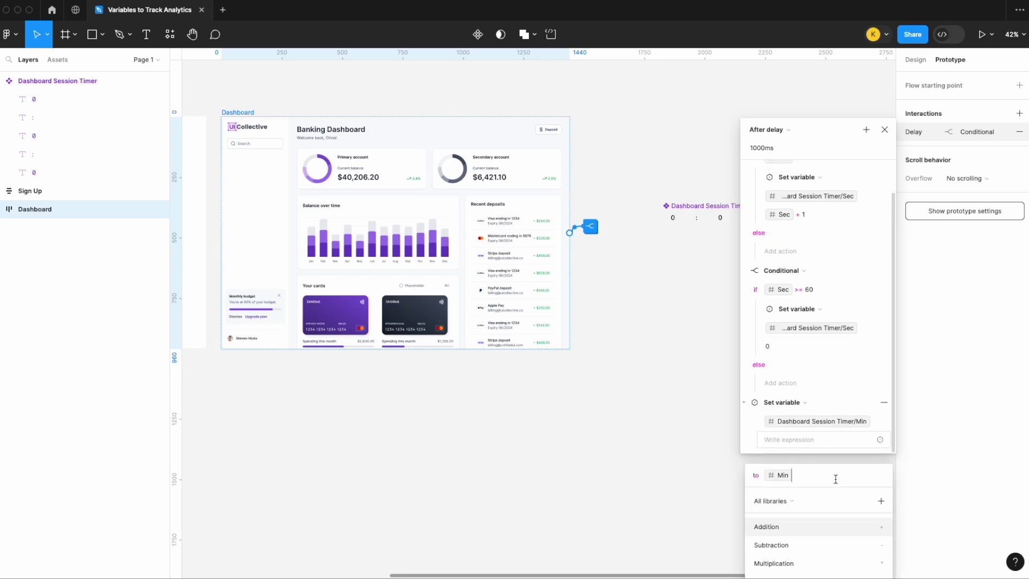
click(827, 443)
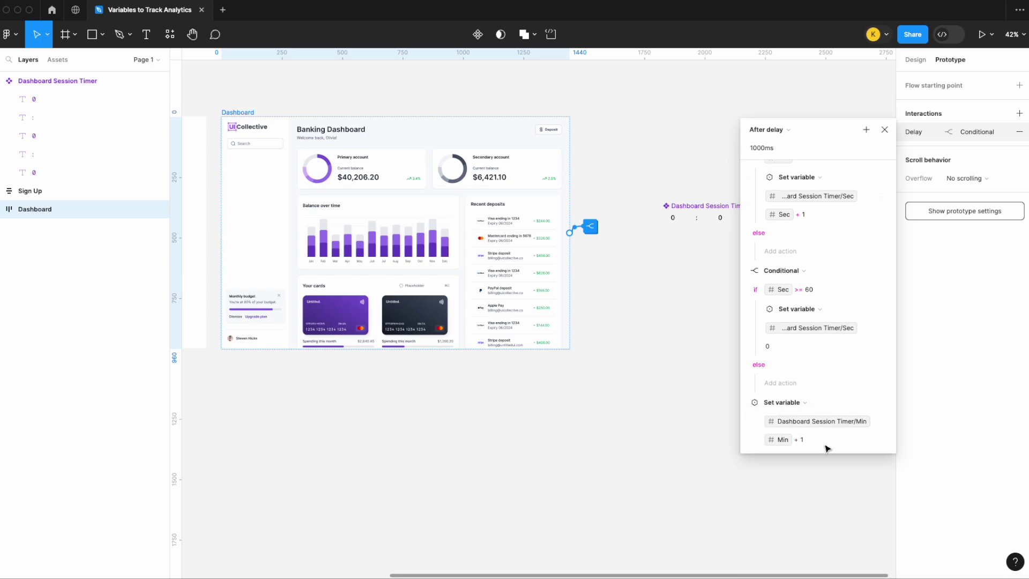
click(771, 403)
click(697, 421)
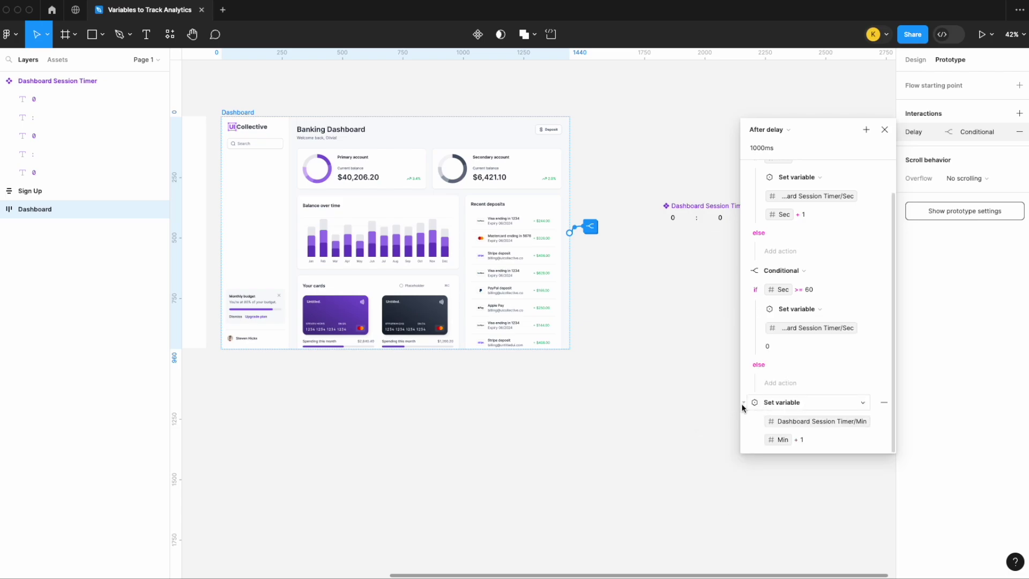
scroll(743, 406, up, 2)
drag(765, 437, 769, 393)
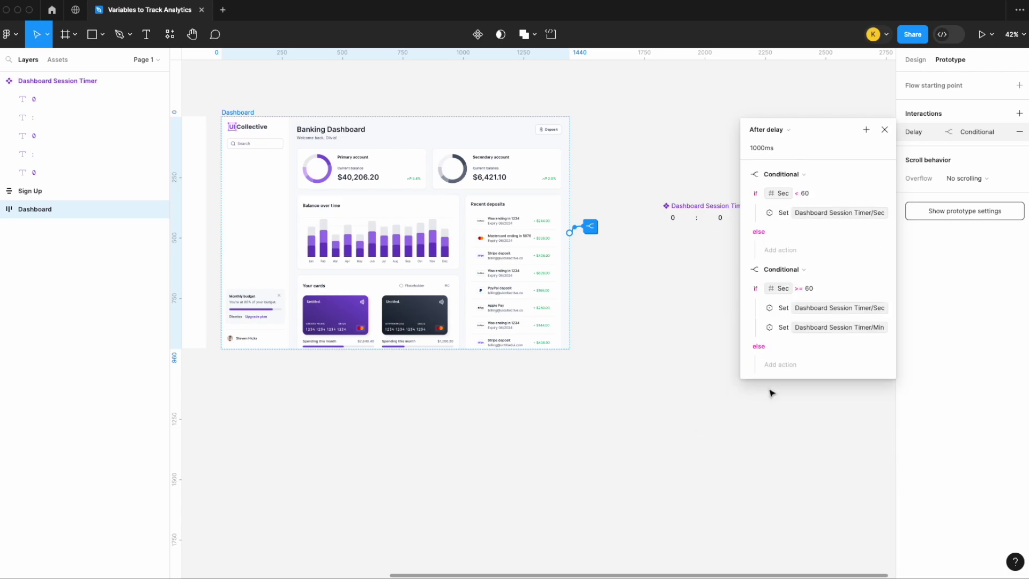
drag(805, 124, 799, 71)
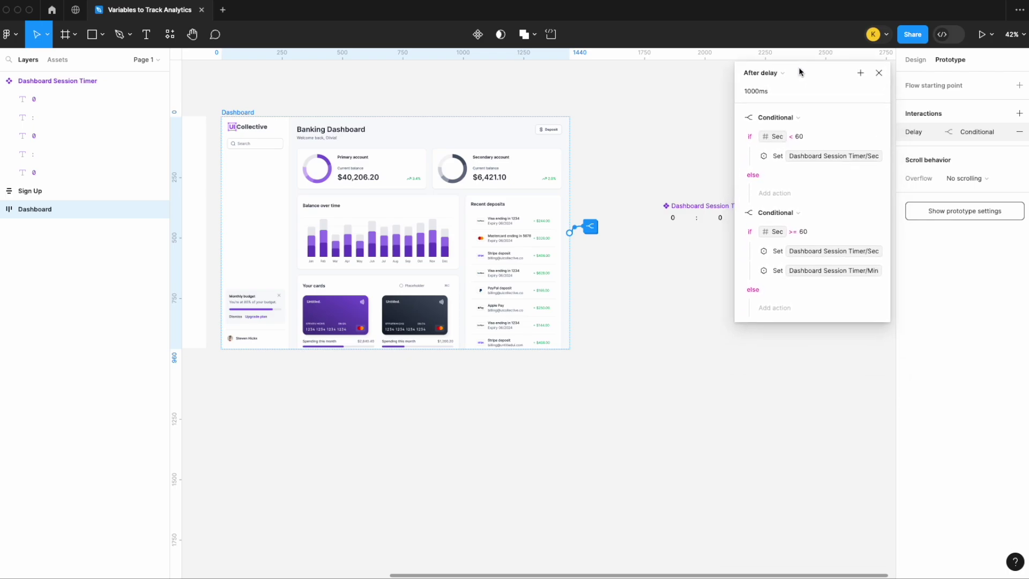
Expand the Sec and Min actions to verify them, then close the interaction settings.
click(756, 154)
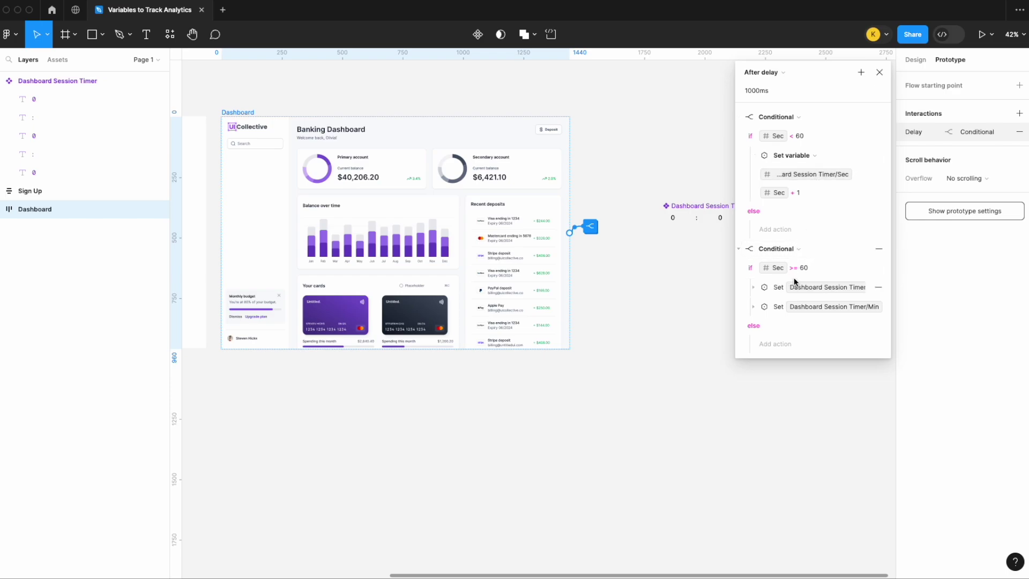
click(753, 307)
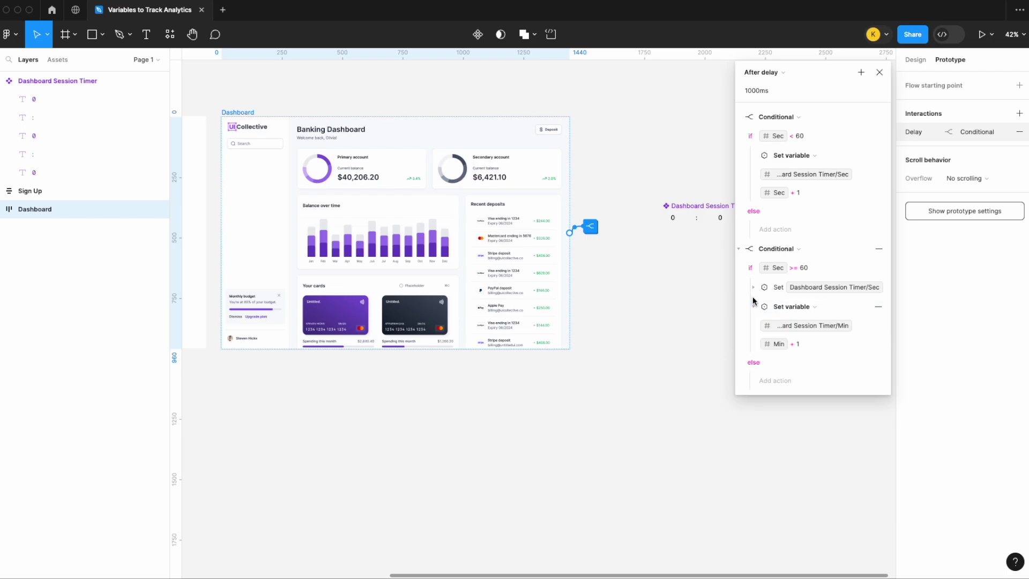
click(753, 287)
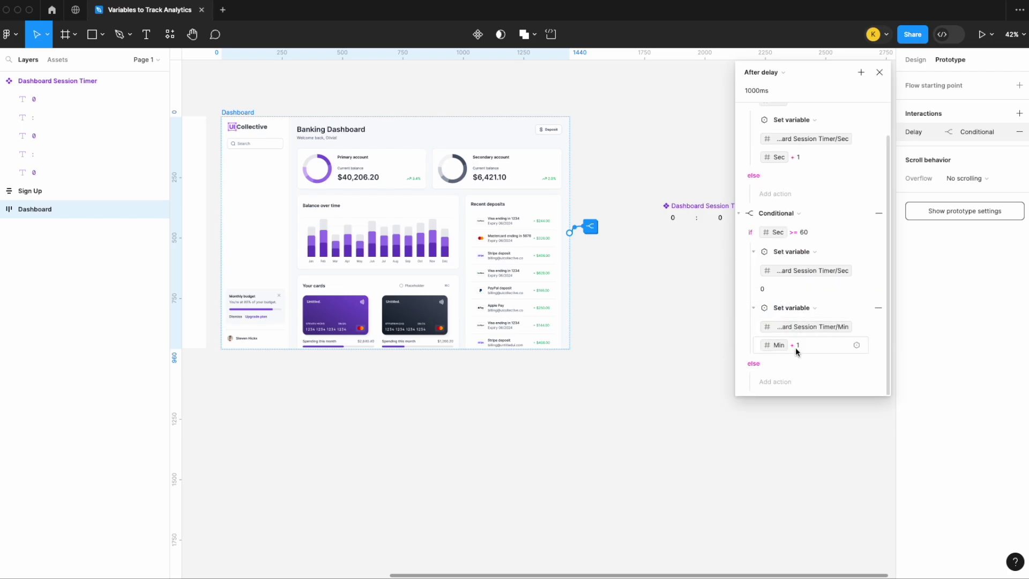
click(880, 72)
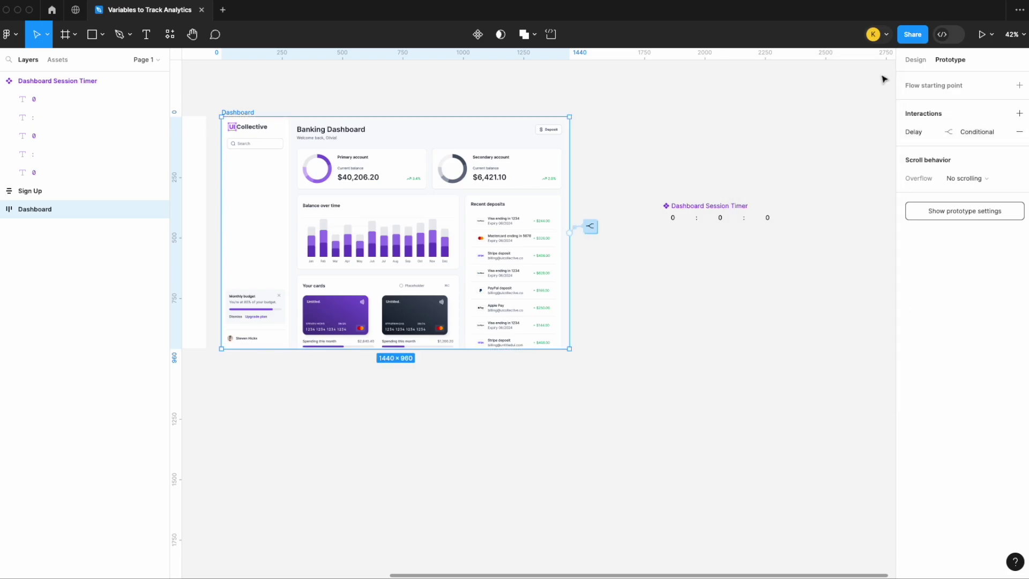
Hide the Sign Up frame so it no longer shows on the canvas.
click(702, 152)
scroll(377, 102, down, 3)
scroll(376, 101, left, 2)
scroll(377, 101, left, 2)
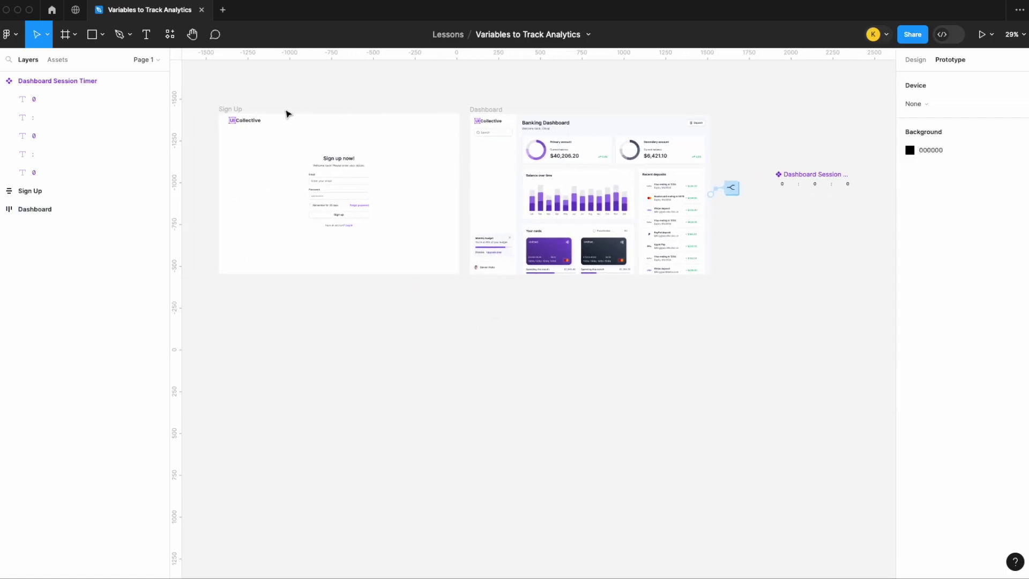
click(236, 110)
click(159, 191)
scroll(525, 154, right, 3)
click(608, 129)
Draw a new 859×227 Frame 4 to the right of the dashboard.
click(75, 35)
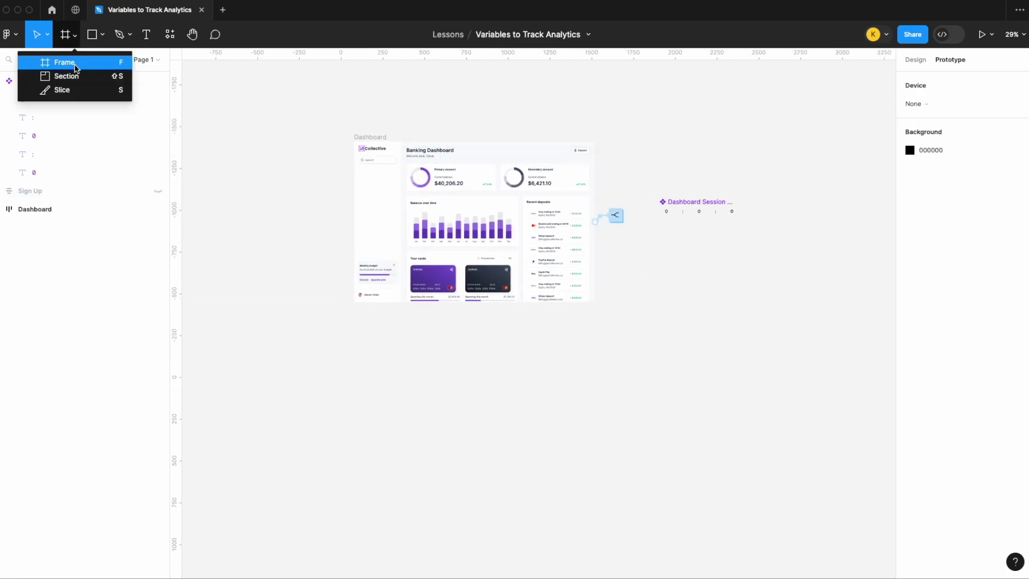
click(75, 63)
scroll(730, 144, up, 3)
drag(587, 141, 770, 190)
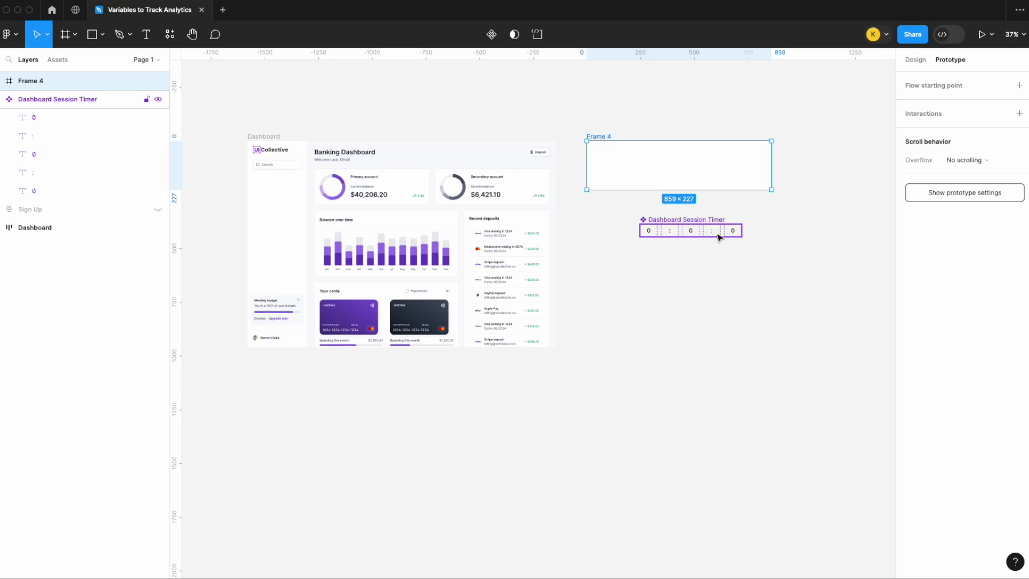
Duplicate the Dashboard Session Timer and move the copy into Frame 4.
click(249, 80)
click(699, 219)
click(713, 235)
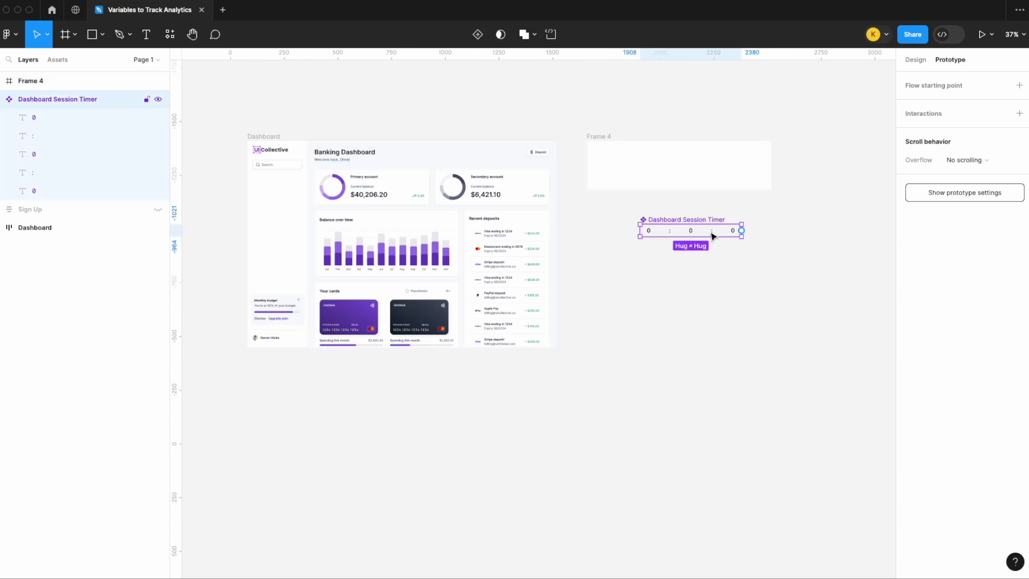
alt+drag(713, 236, 713, 268)
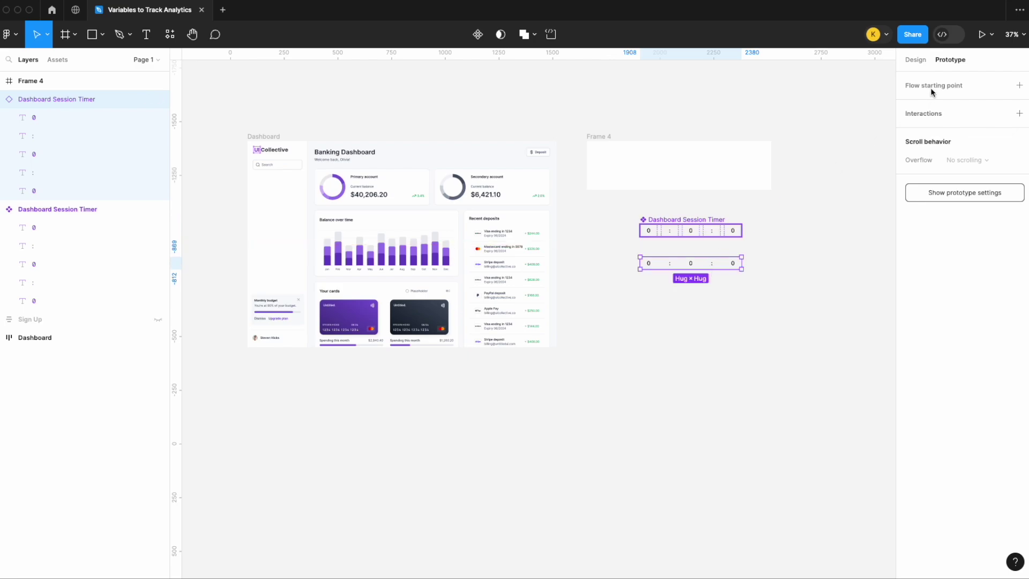
click(915, 60)
drag(695, 269, 680, 168)
scroll(679, 168, up, 5)
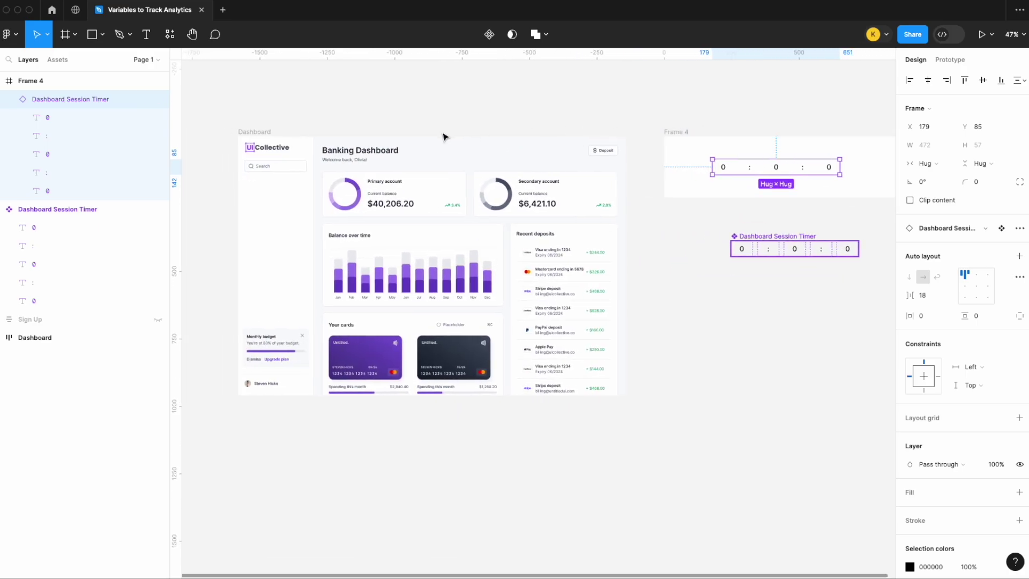
click(676, 132)
click(993, 35)
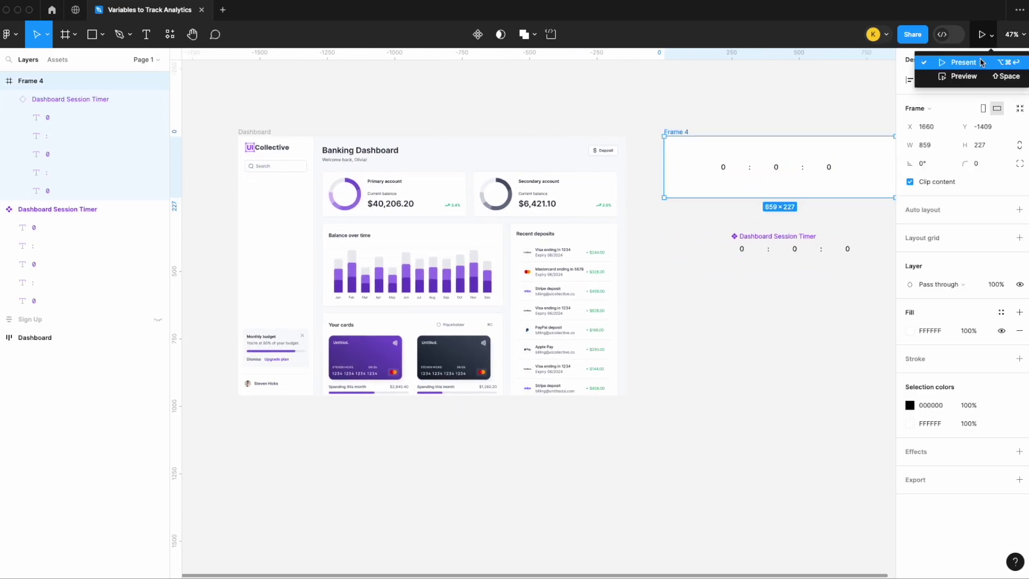
Present Frame 4, watch its timer tick to 0:0:1, then return to the design file.
click(984, 62)
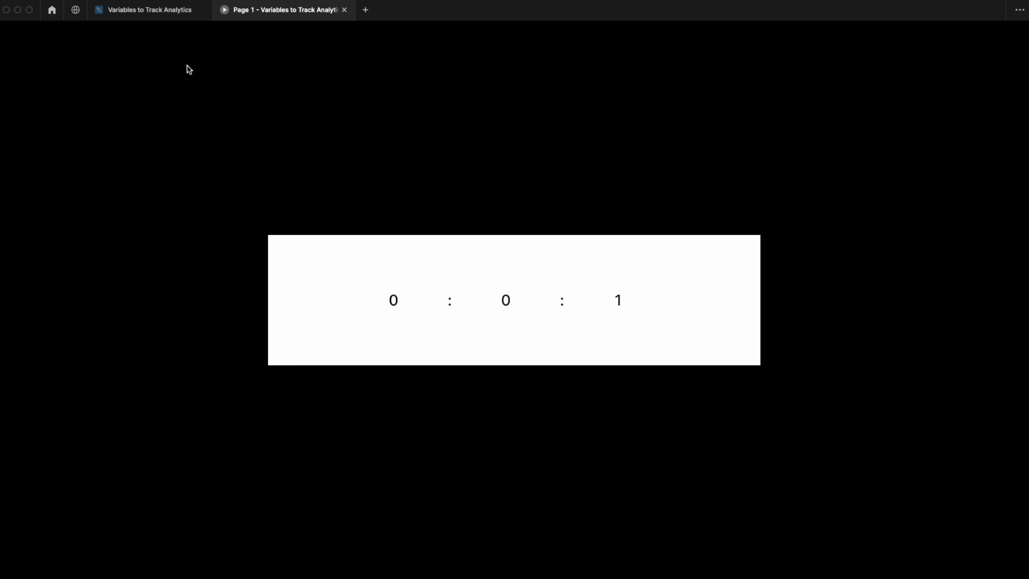
click(150, 9)
click(266, 133)
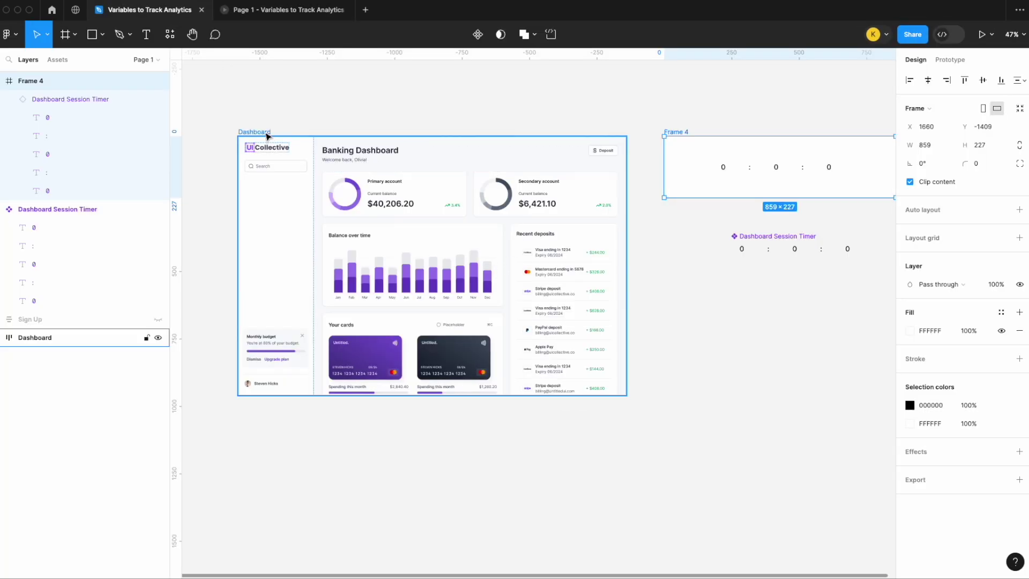
click(949, 60)
click(648, 260)
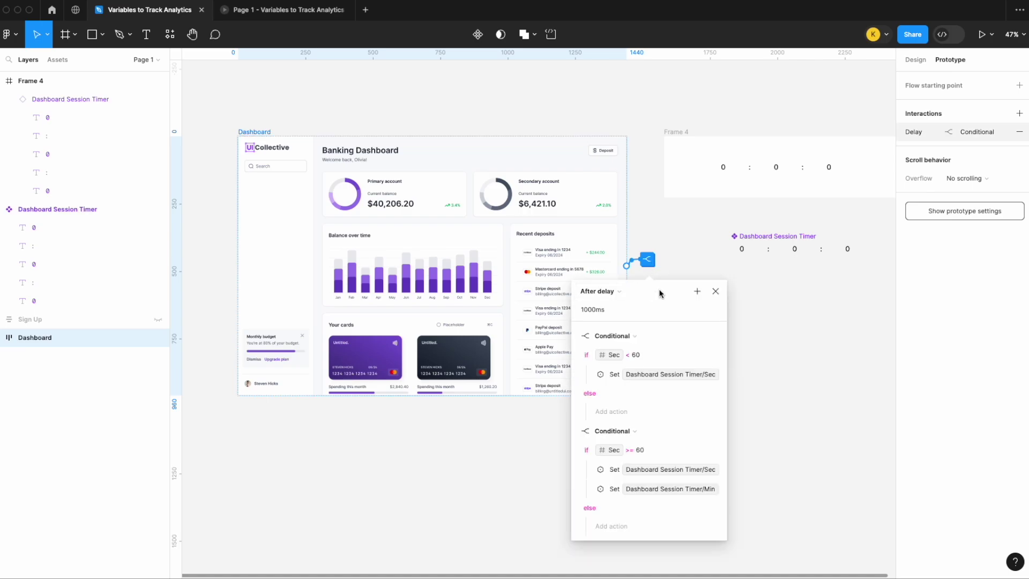
drag(660, 293, 701, 222)
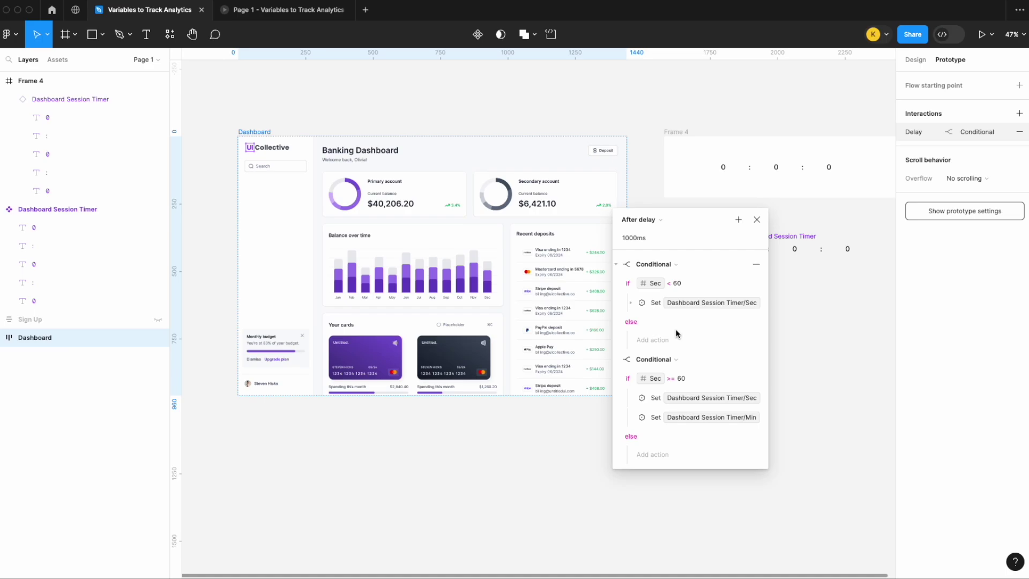
click(756, 220)
click(914, 60)
Move the Dashboard frame lower, make it a component and add Variant2.
scroll(667, 153, down, 5)
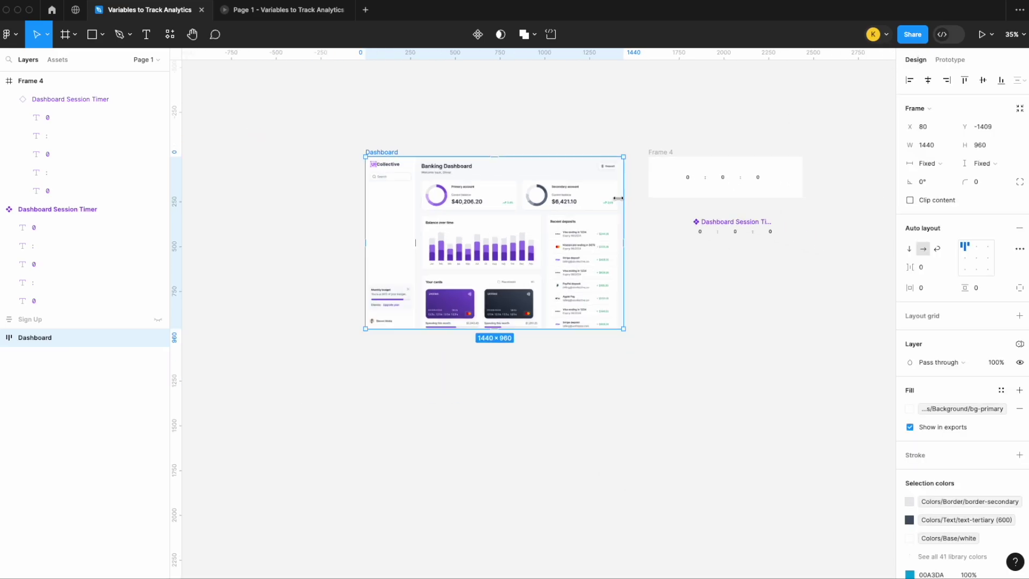
drag(479, 147, 481, 255)
scroll(480, 255, down, 2)
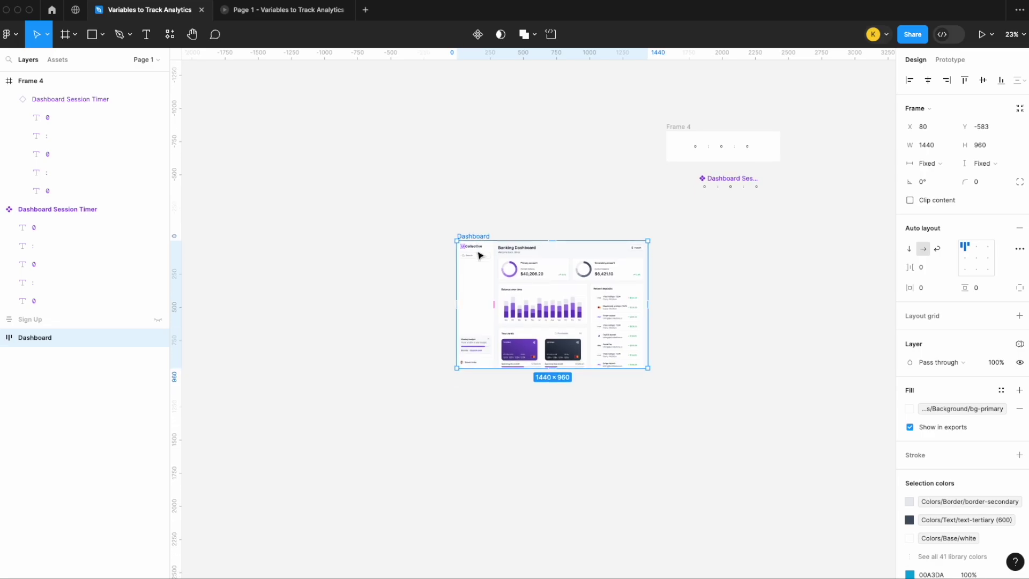
drag(481, 202, 481, 210)
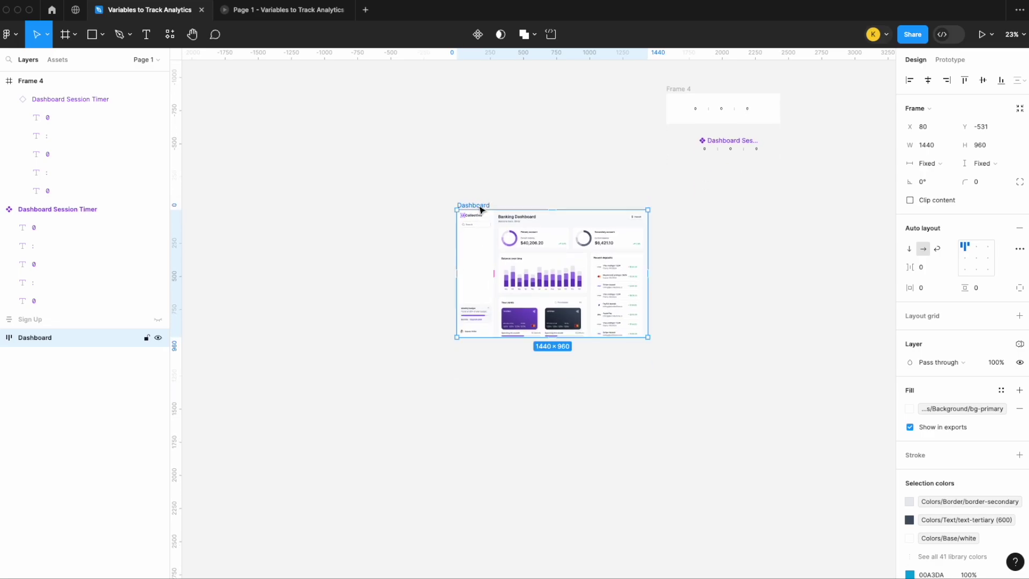
right_click(481, 210)
click(535, 447)
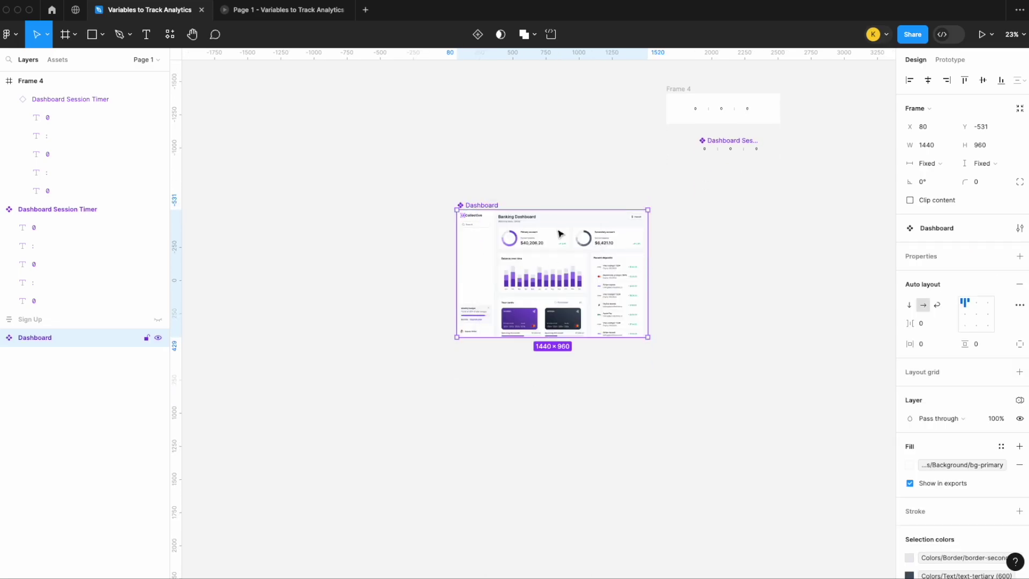
right_click(573, 272)
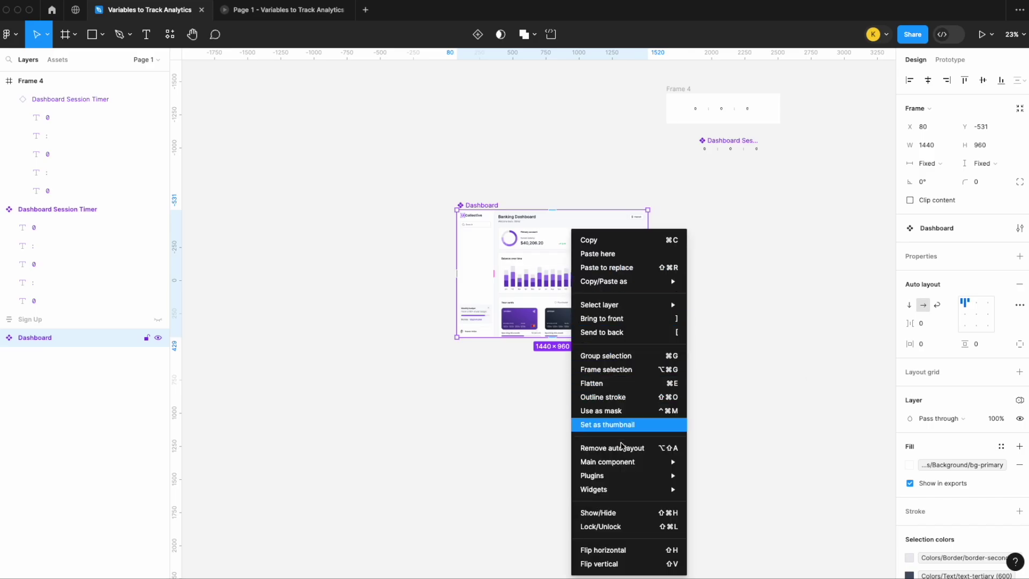
mouse_move(622, 462)
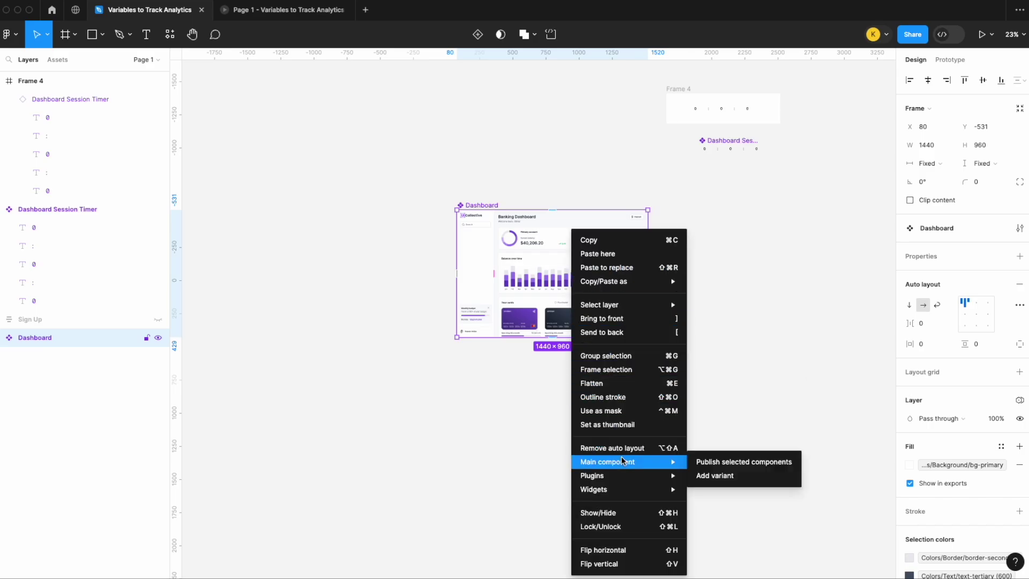
click(714, 475)
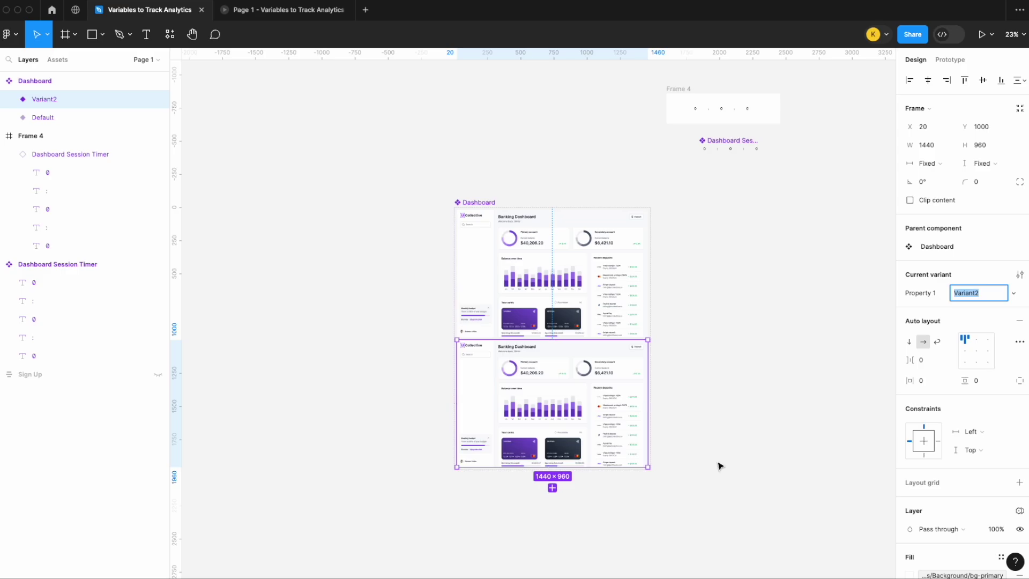
Add a Change to Variant2 action to the Default variant's After delay interaction.
click(718, 457)
click(957, 61)
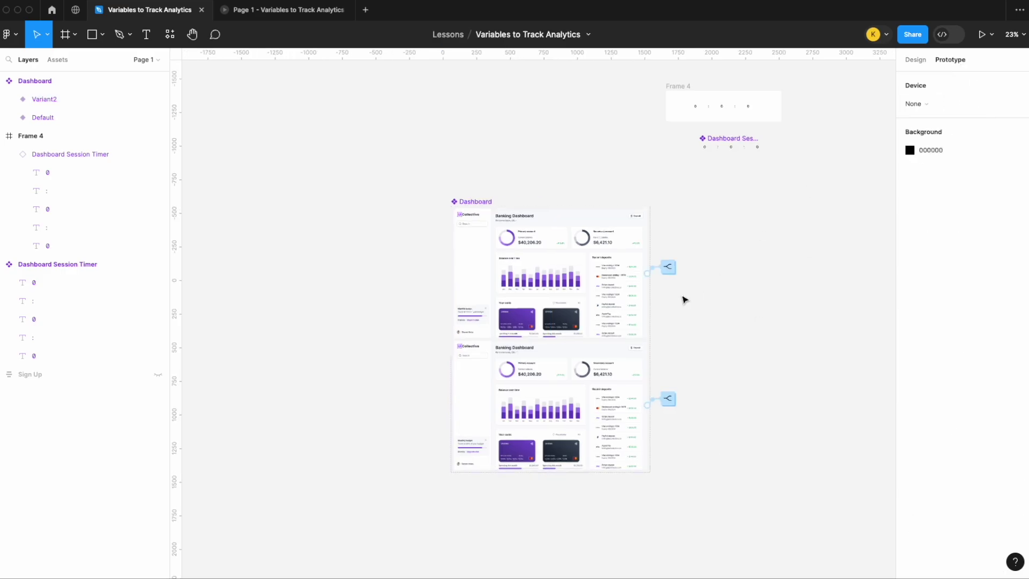
scroll(682, 299, up, 3)
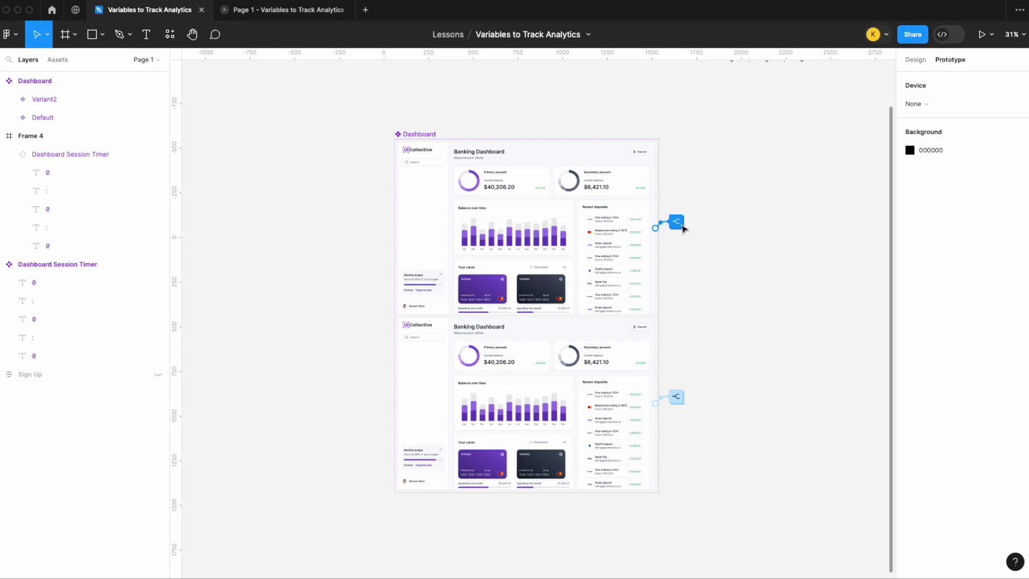
click(683, 226)
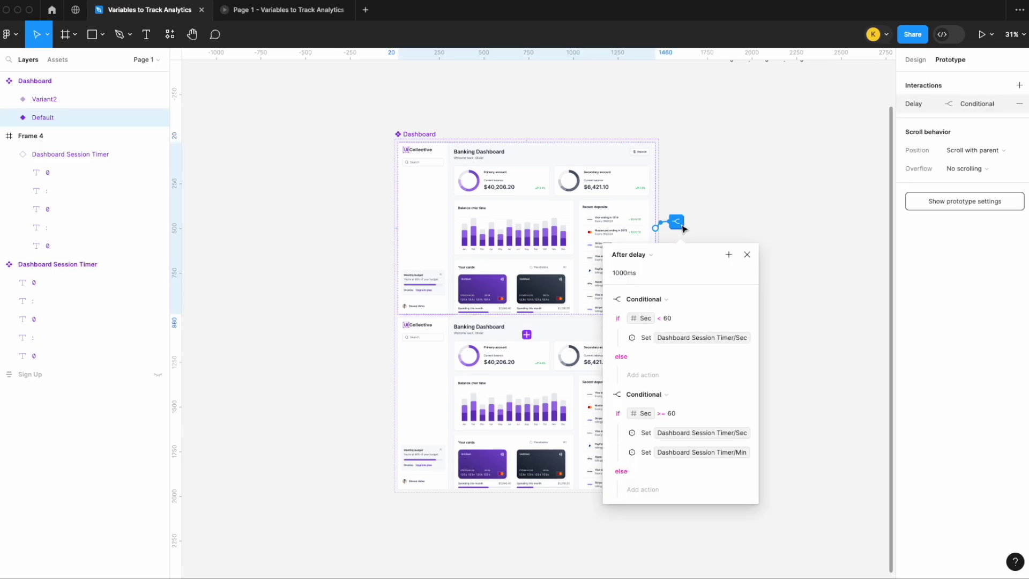
click(729, 255)
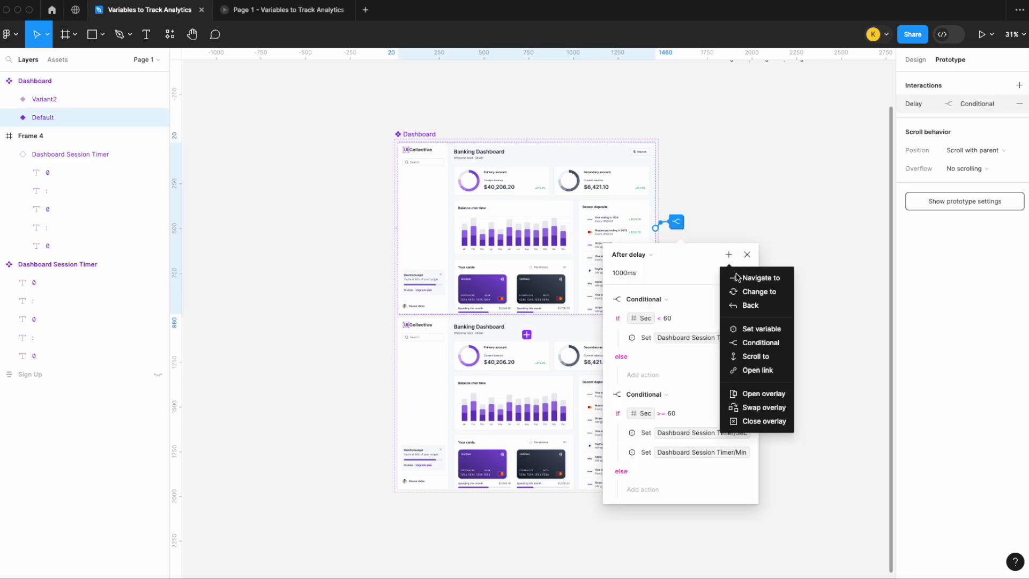
click(756, 292)
click(698, 526)
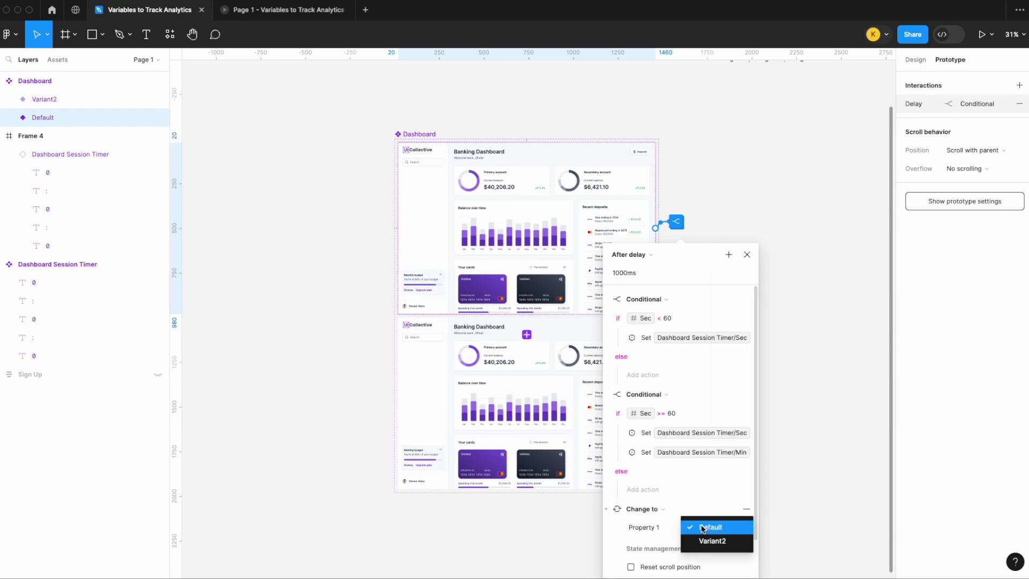
click(708, 540)
drag(700, 259, 777, 156)
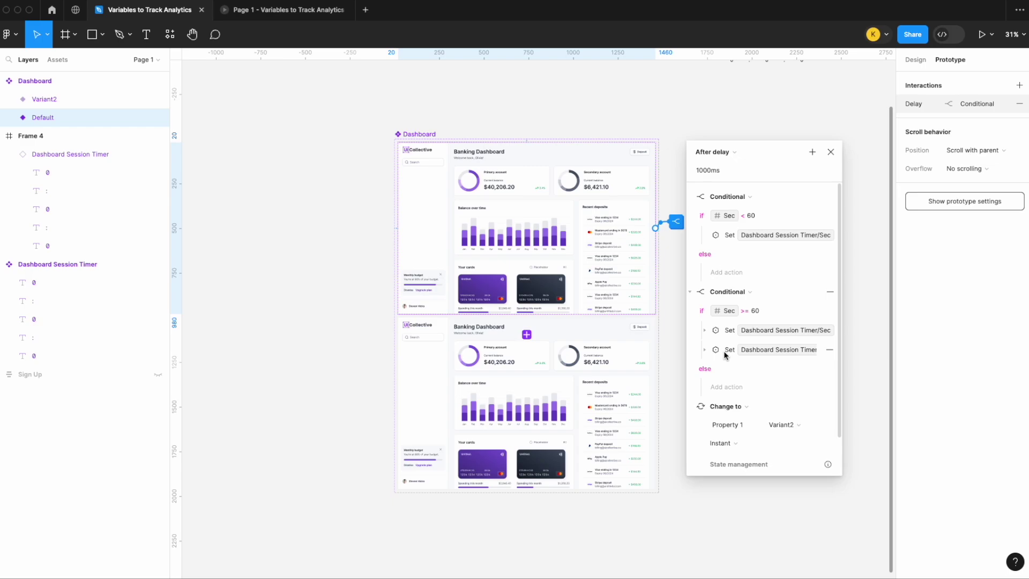
click(570, 395)
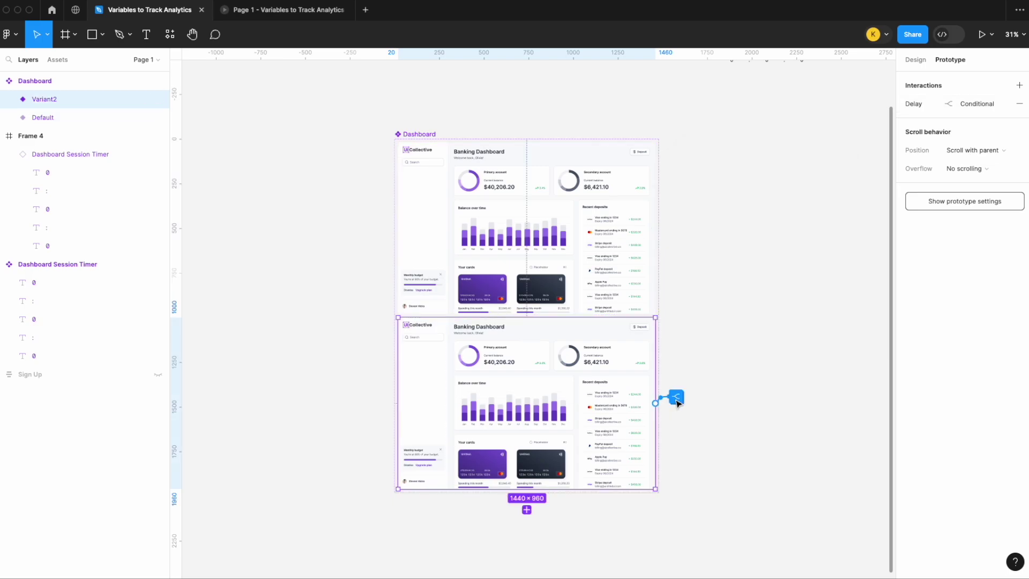
Add a Change to Default action after Variant2's 1000ms Sec/Min conditionals, then close the panel.
click(676, 397)
drag(687, 432, 796, 138)
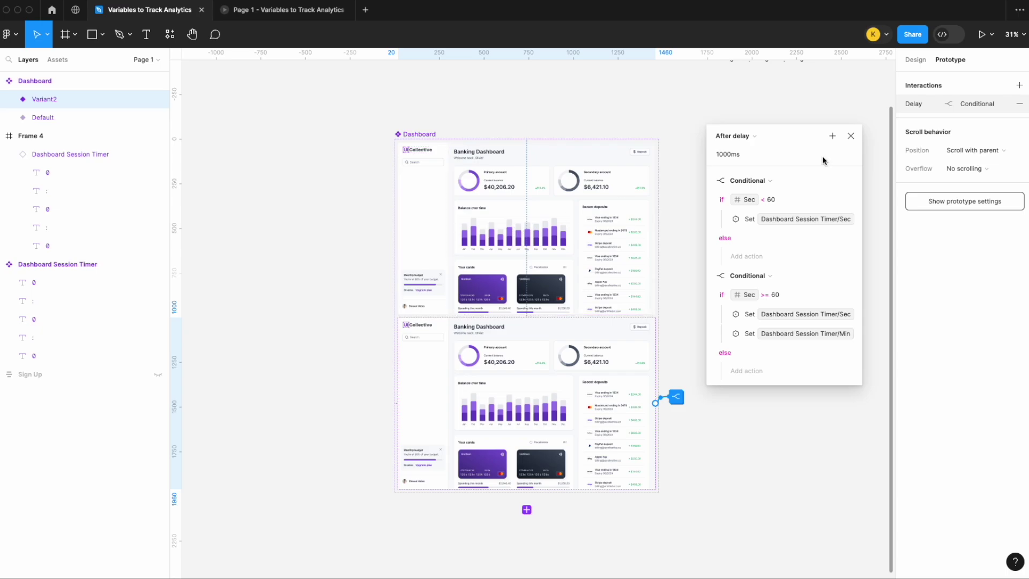
click(832, 136)
click(859, 173)
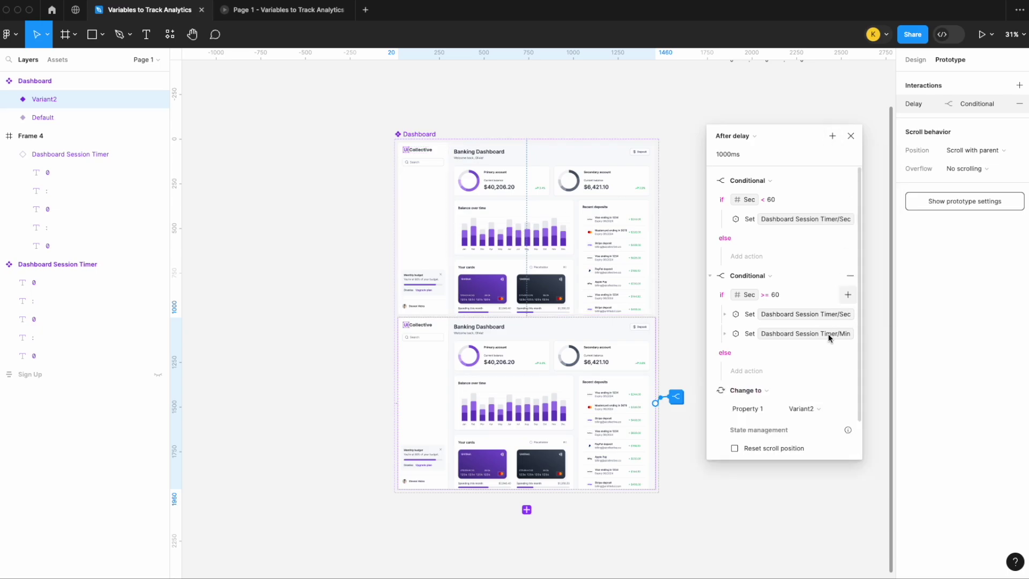
click(793, 407)
click(795, 396)
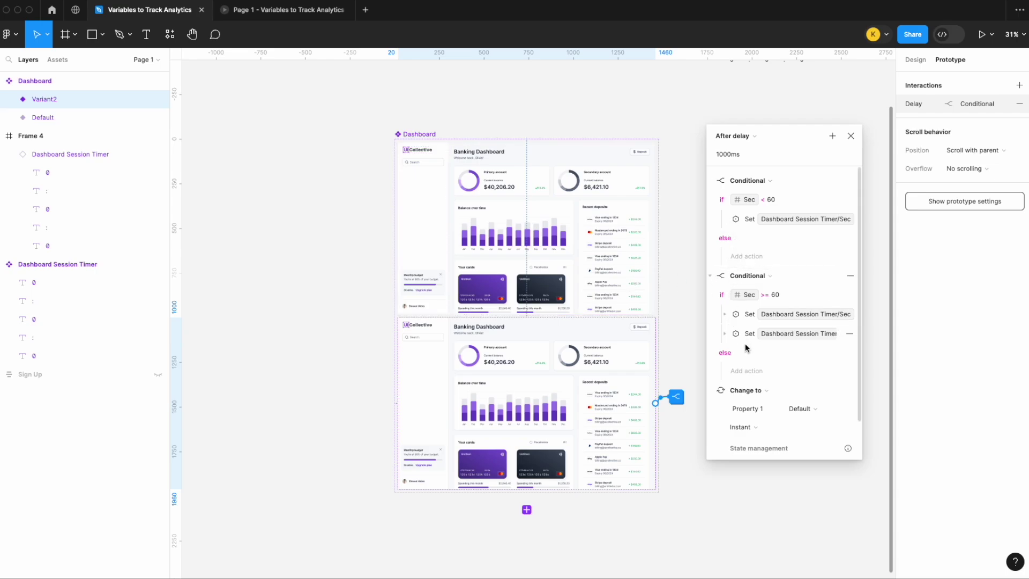
click(850, 136)
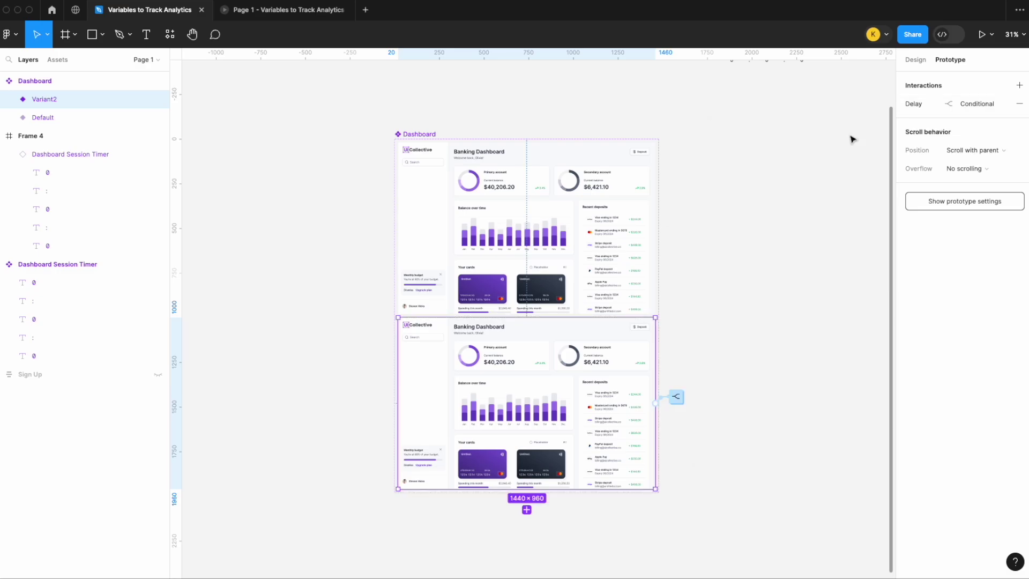
scroll(852, 139, down, 3)
scroll(850, 139, up, 3)
scroll(730, 294, down, 2)
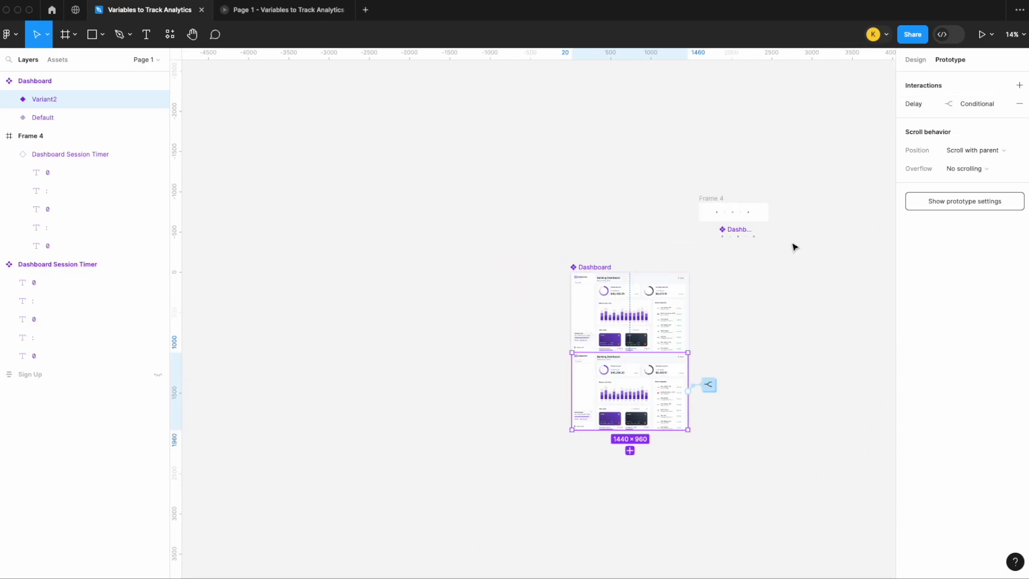
Drag a Default Dashboard instance out above the component set.
click(916, 59)
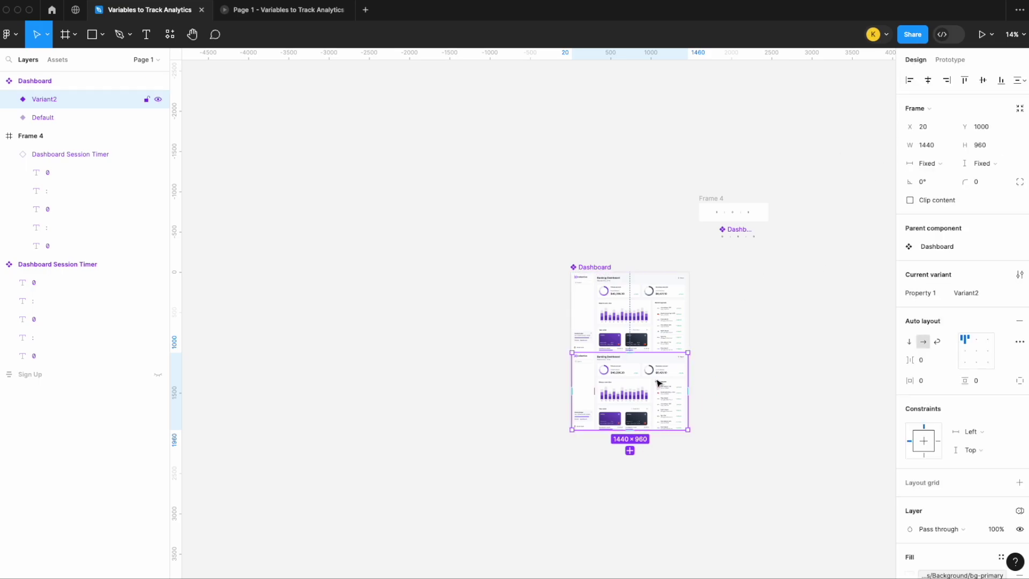
click(657, 336)
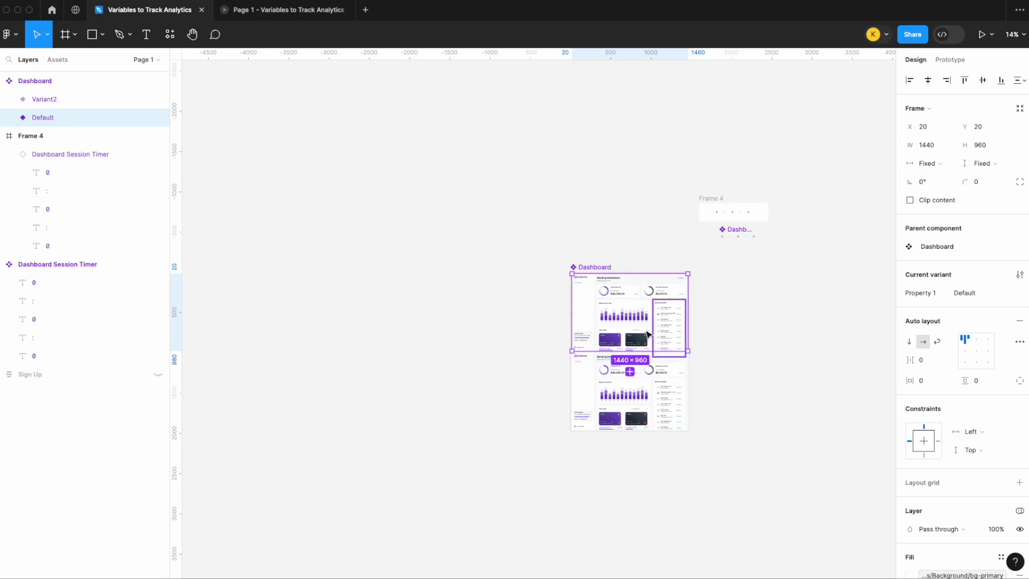
key(super+z)
key(super+shift+z)
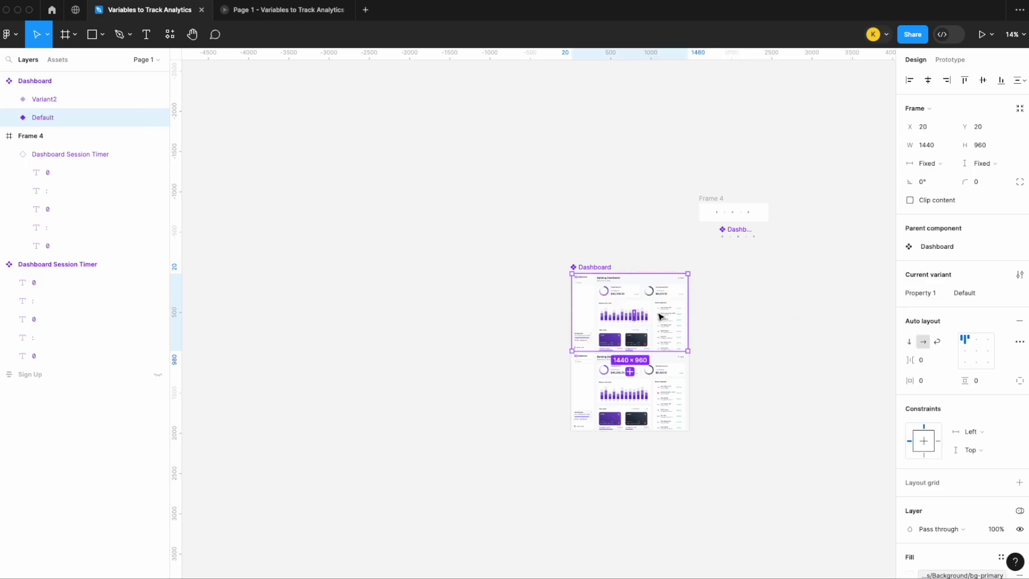
key(super+z)
key(super+shift+z)
click(771, 308)
click(653, 310)
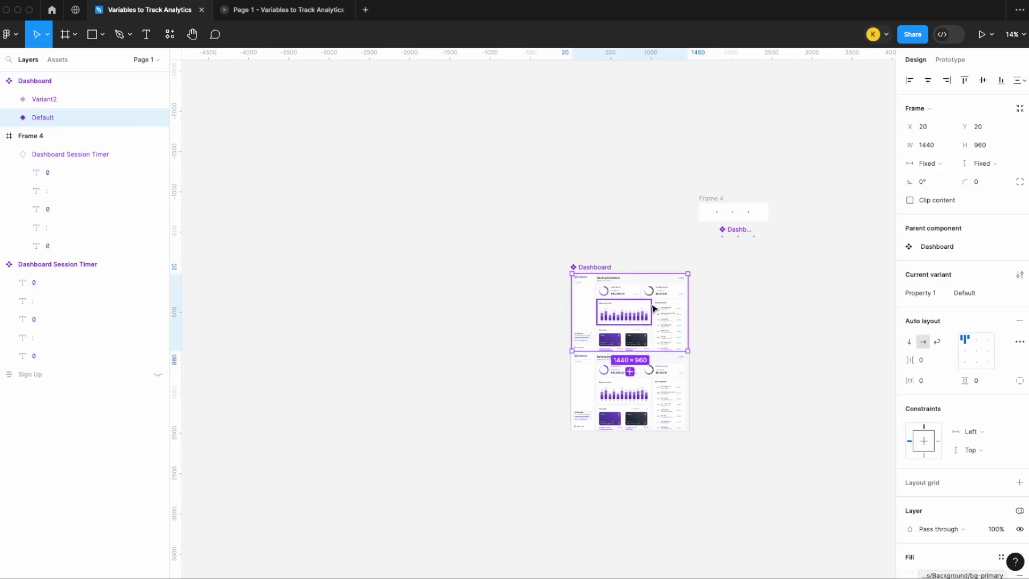
drag(654, 309, 654, 203)
Move Frame 4 up level with the Dashboard instance.
scroll(655, 204, up, 5)
scroll(743, 225, right, 2)
drag(742, 225, 750, 171)
drag(599, 221, 596, 225)
Wrap the Dashboard instance in a new frame and rename it 'Dashboard'.
right_click(597, 225)
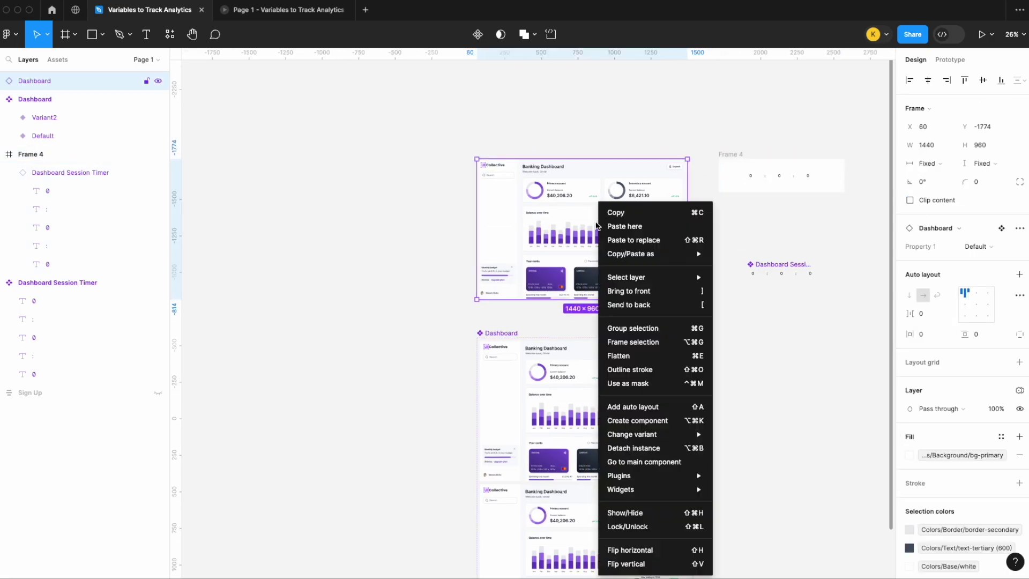
click(635, 343)
double_click(490, 154)
text(Dashboard)
key(Return)
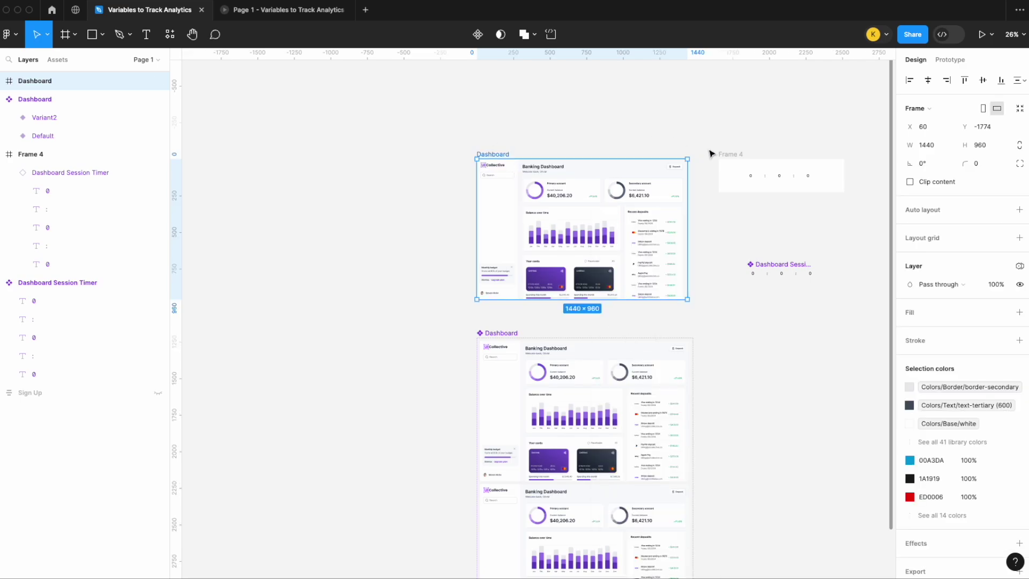
click(729, 154)
click(992, 37)
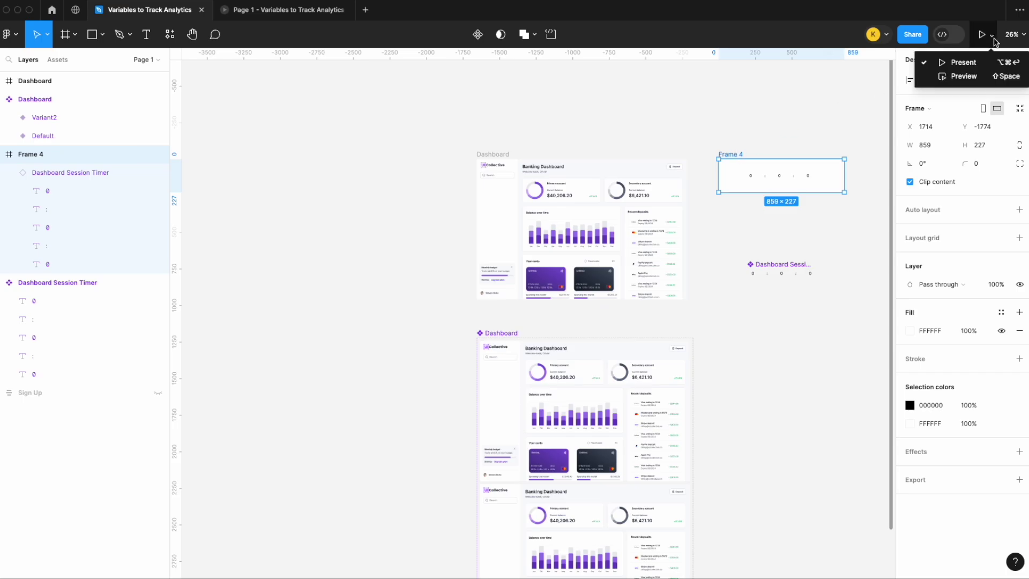
click(988, 63)
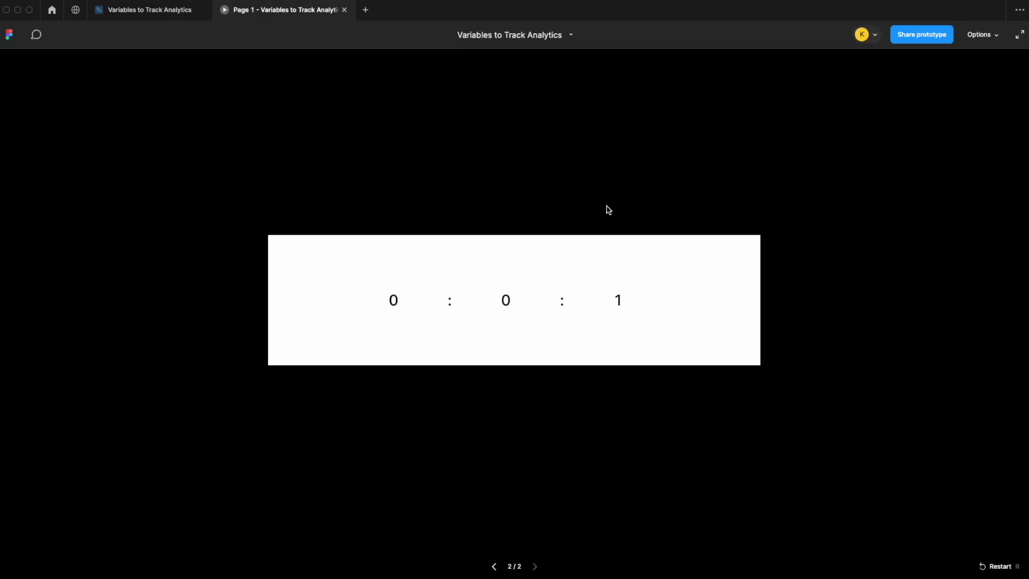
click(344, 10)
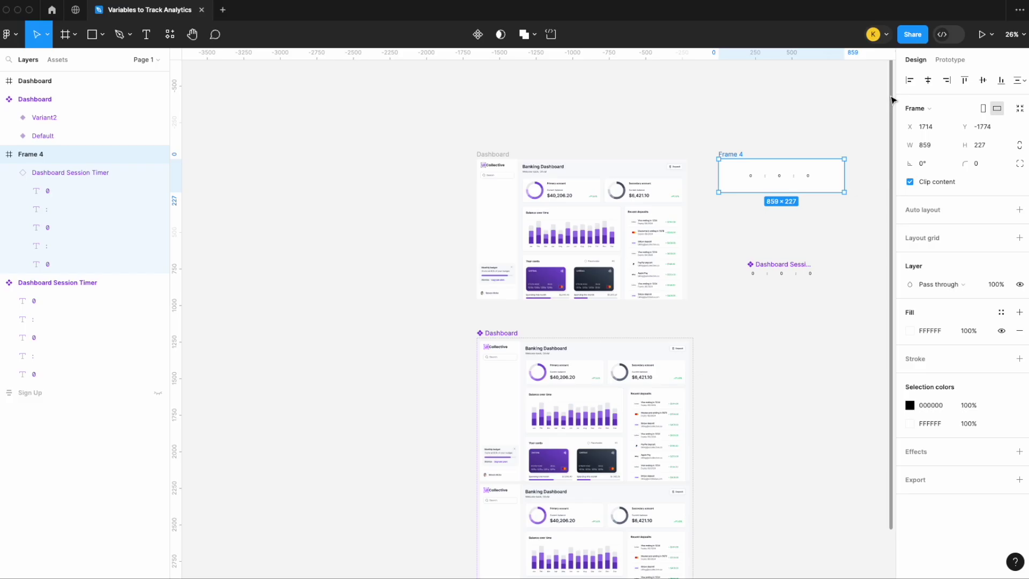
click(980, 35)
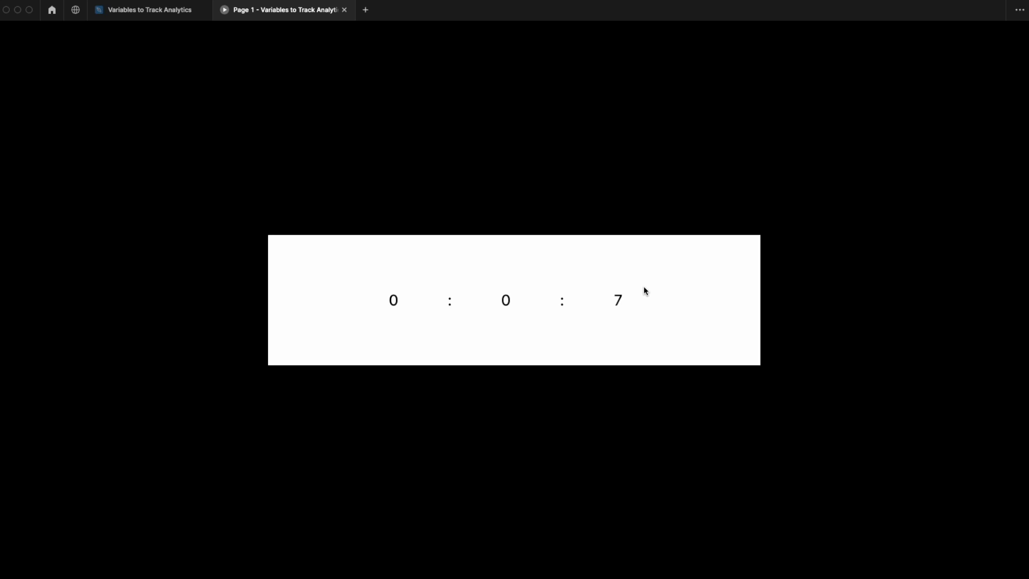
click(184, 12)
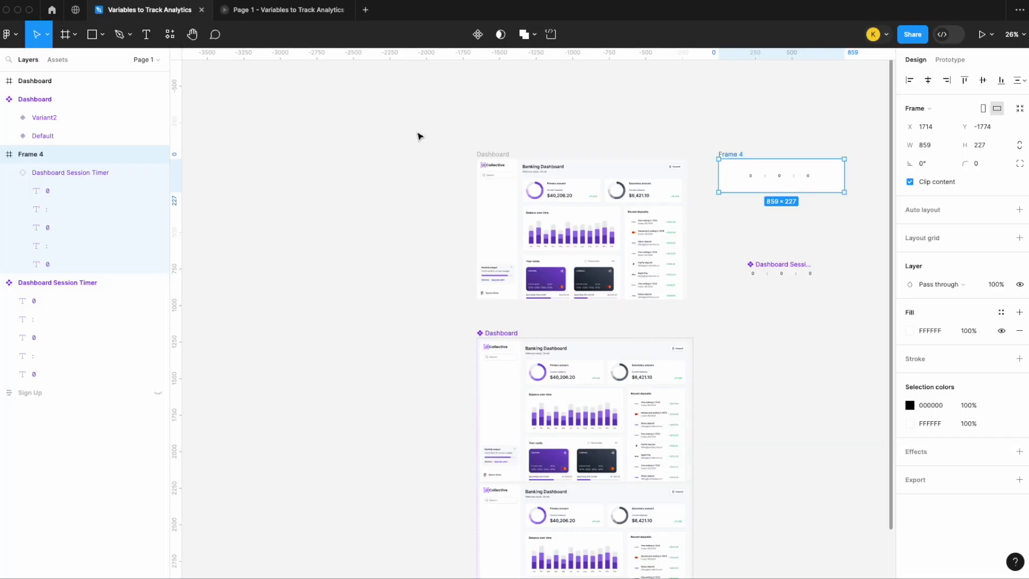
click(438, 140)
scroll(438, 141, right, 2)
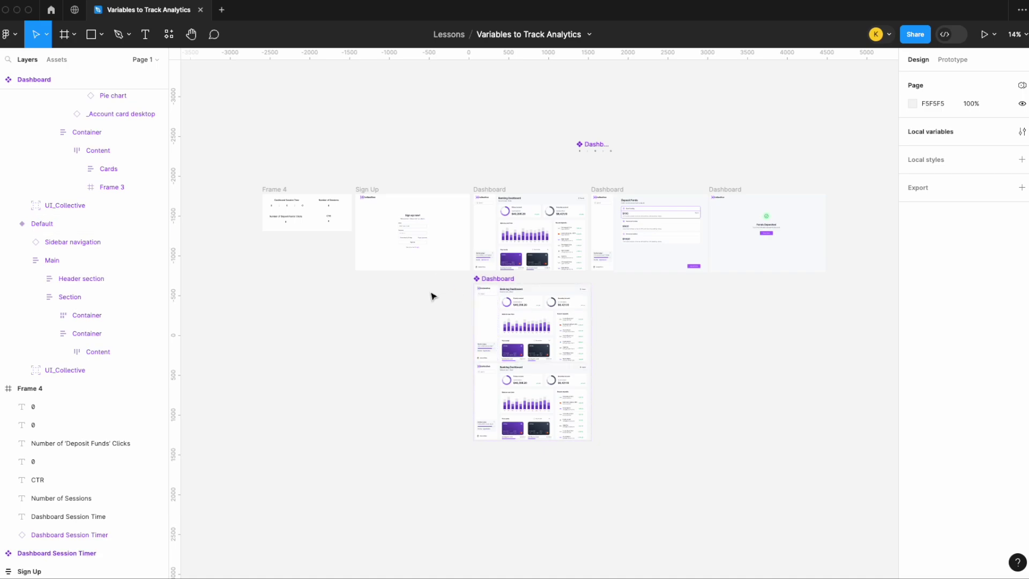
scroll(427, 307, up, 5)
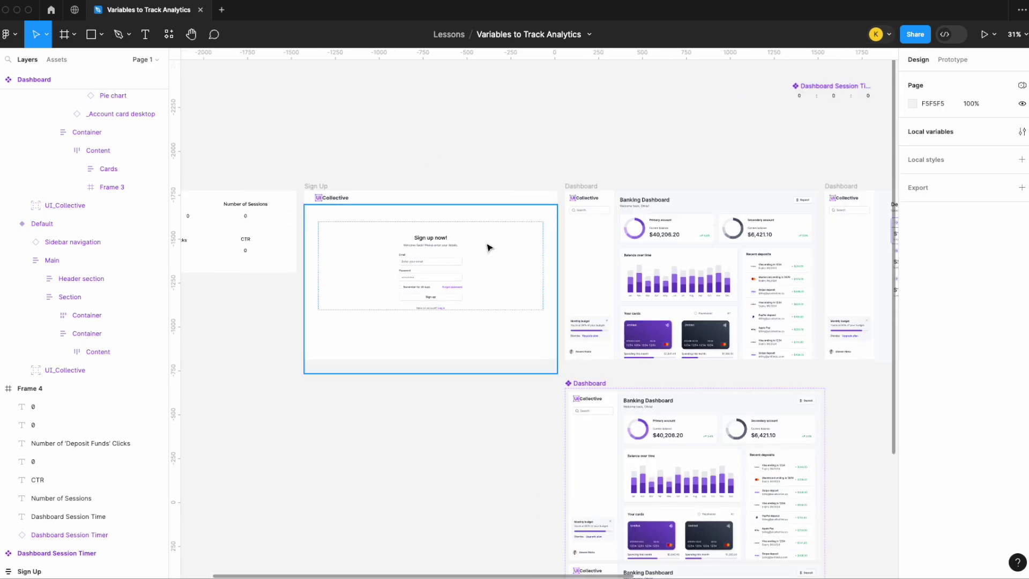
scroll(487, 246, up, 2)
scroll(505, 246, right, 5)
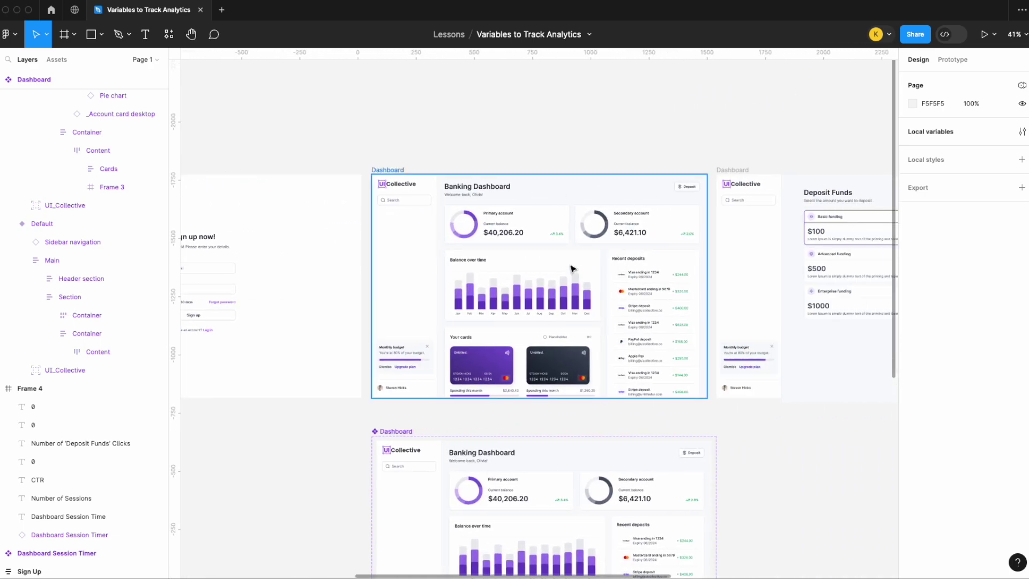
scroll(673, 232, up, 2)
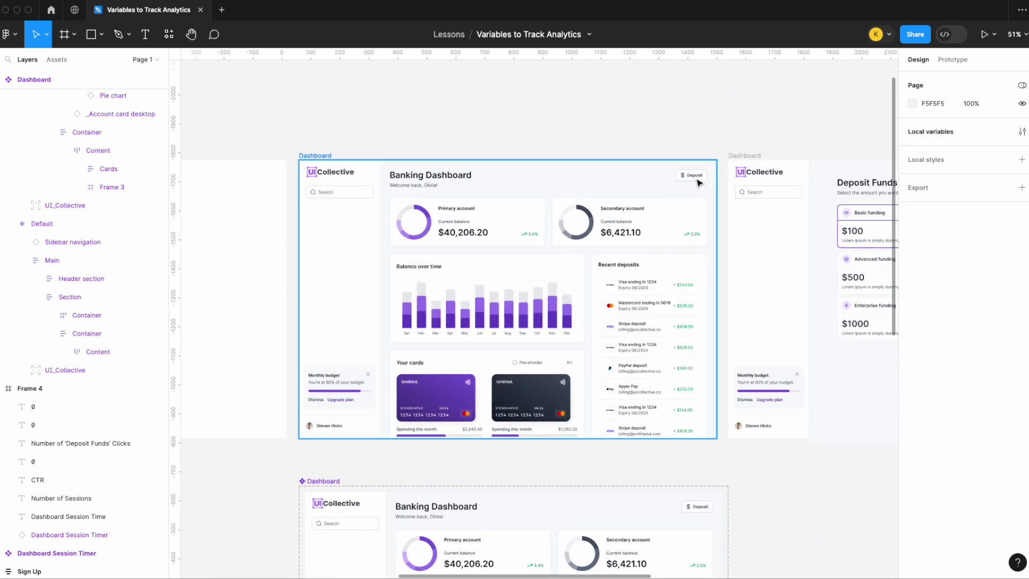
scroll(700, 179, right, 6)
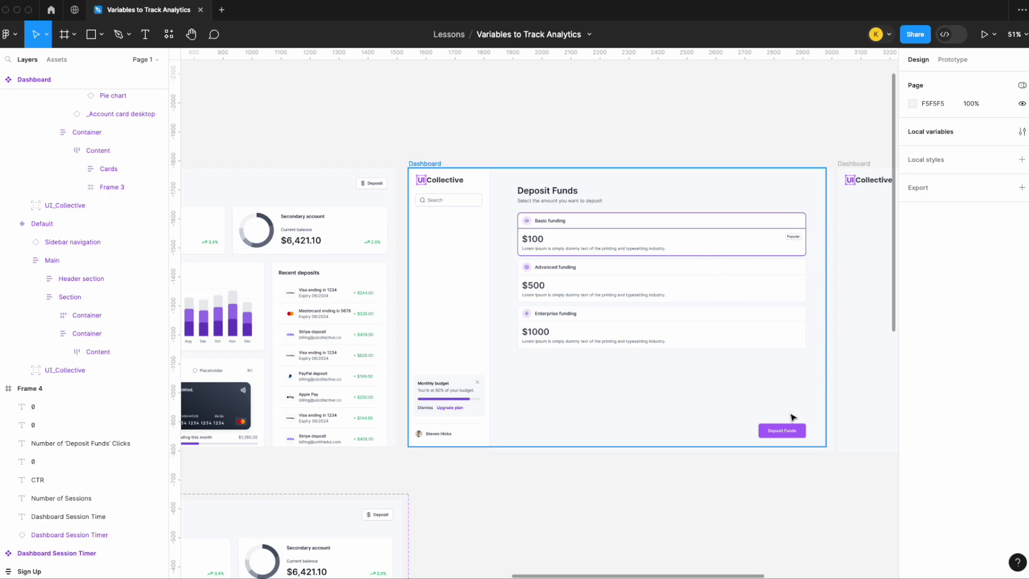
click(803, 434)
key(Escape)
key(Escape)
click(762, 435)
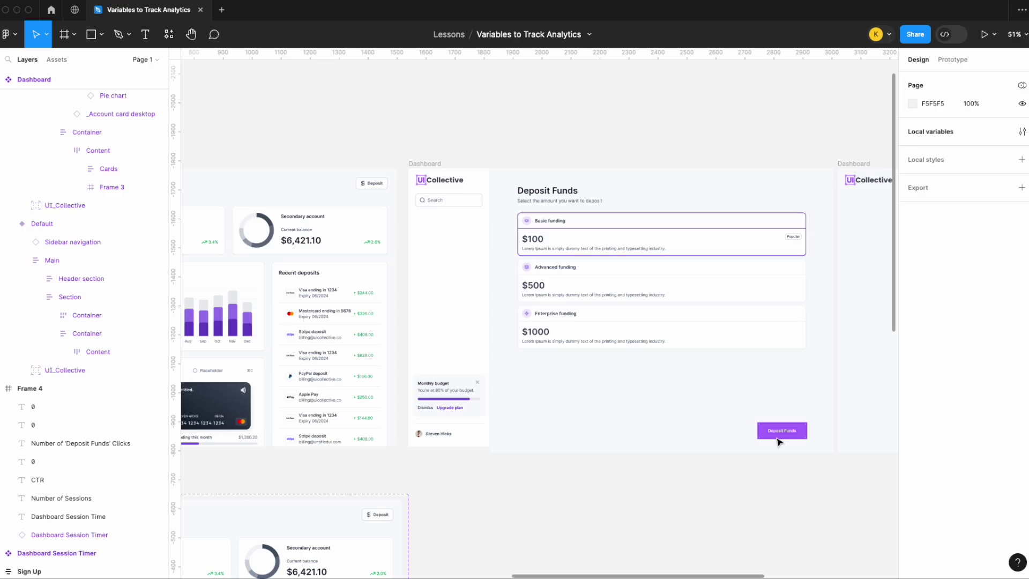
scroll(780, 441, down, 5)
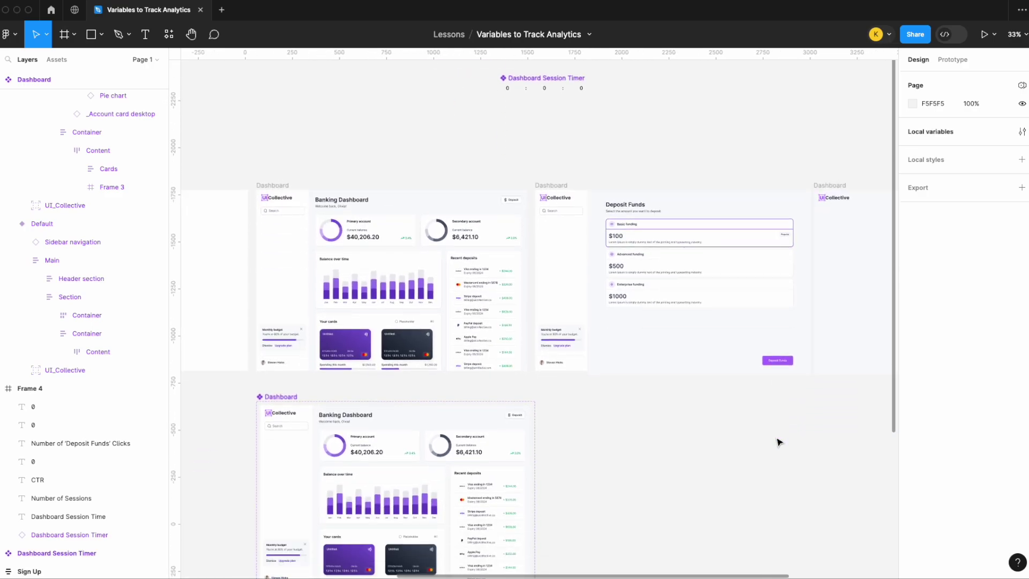
Create a Number variable named DepositFunds/Sessions in Local variables.
click(1021, 132)
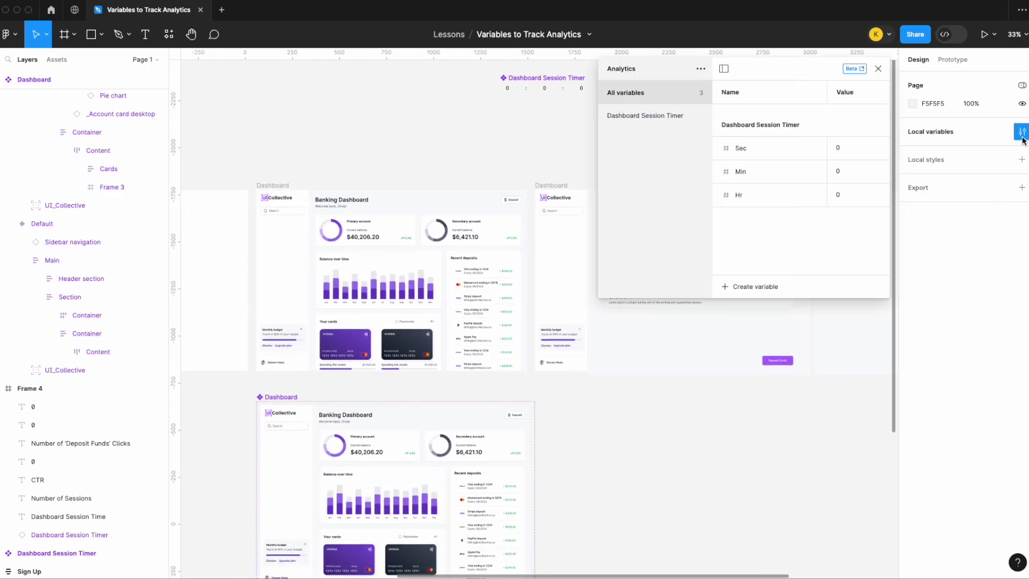
click(757, 288)
click(742, 324)
text(DepositFunds/)
scroll(632, 528, right, 5)
scroll(632, 528, up, 2)
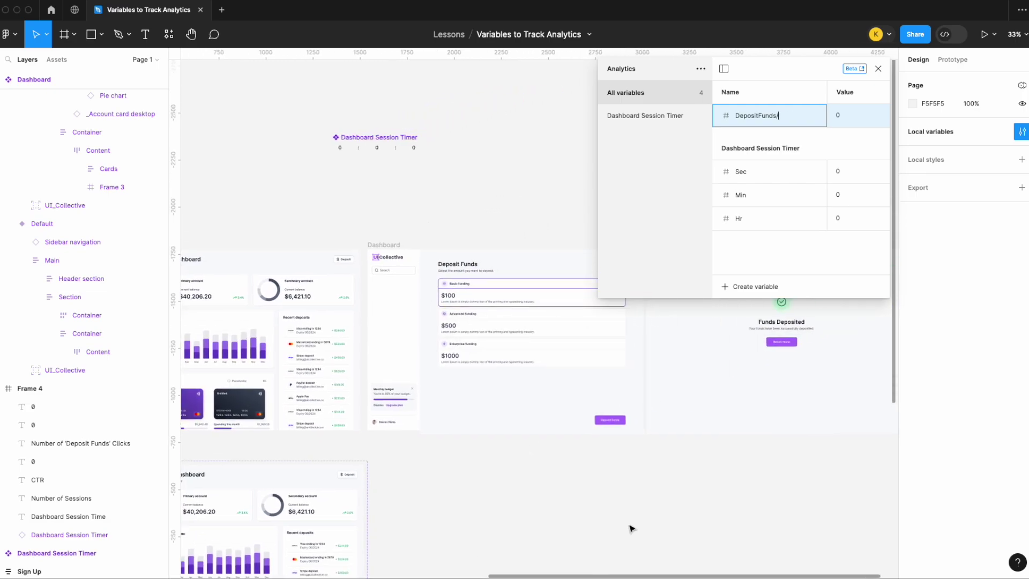
text(Sessions)
key(super+a)
key(super+c)
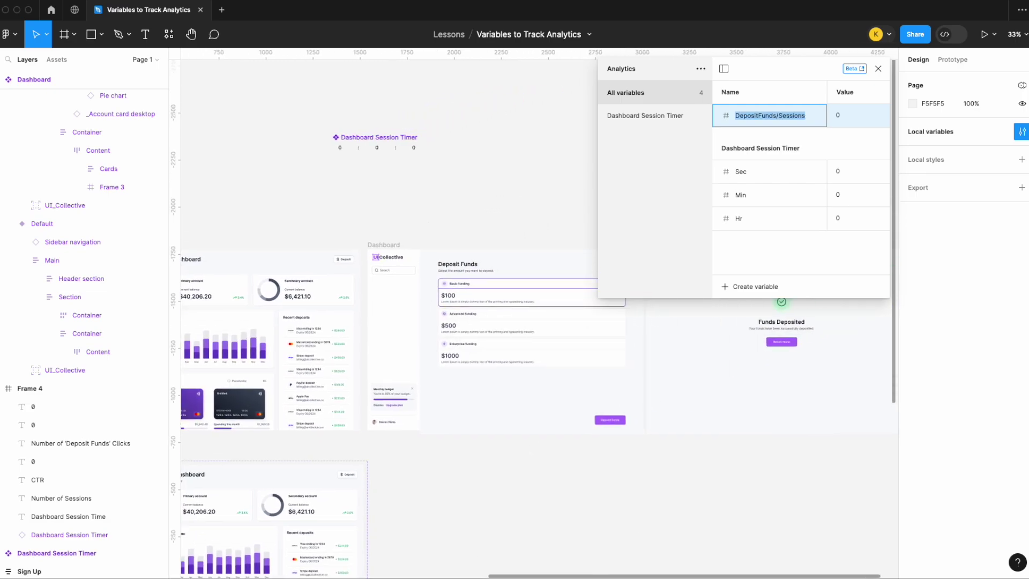
key(Return)
Create a second Number variable named DepositFunds/ButtonClick and close the variables panel.
click(756, 286)
click(764, 322)
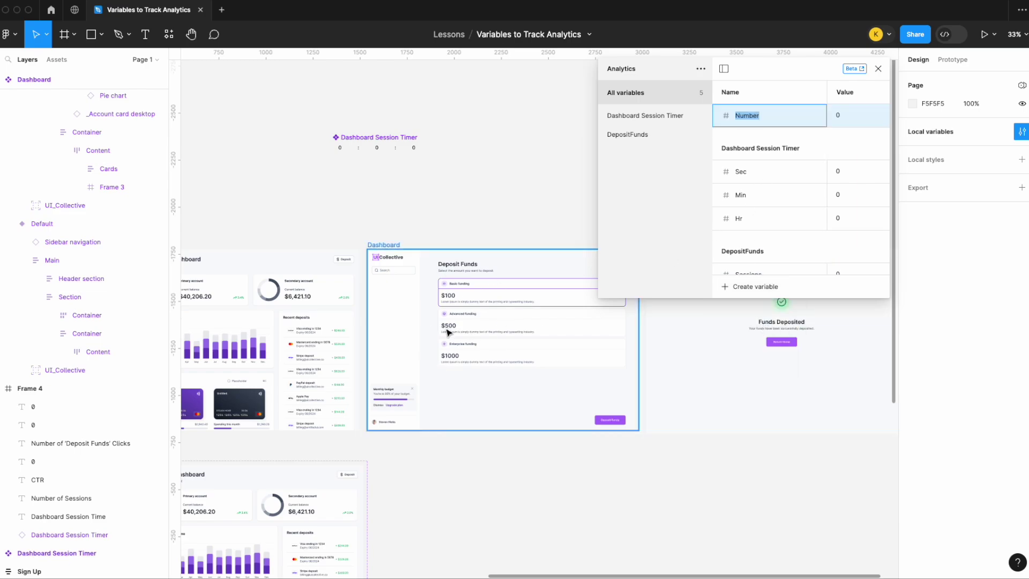
key(super+v)
key(BackSpace)
key(BackSpace)
key(BackSpace)
key(BackSpace)
key(BackSpace)
key(BackSpace)
key(BackSpace)
key(BackSpace)
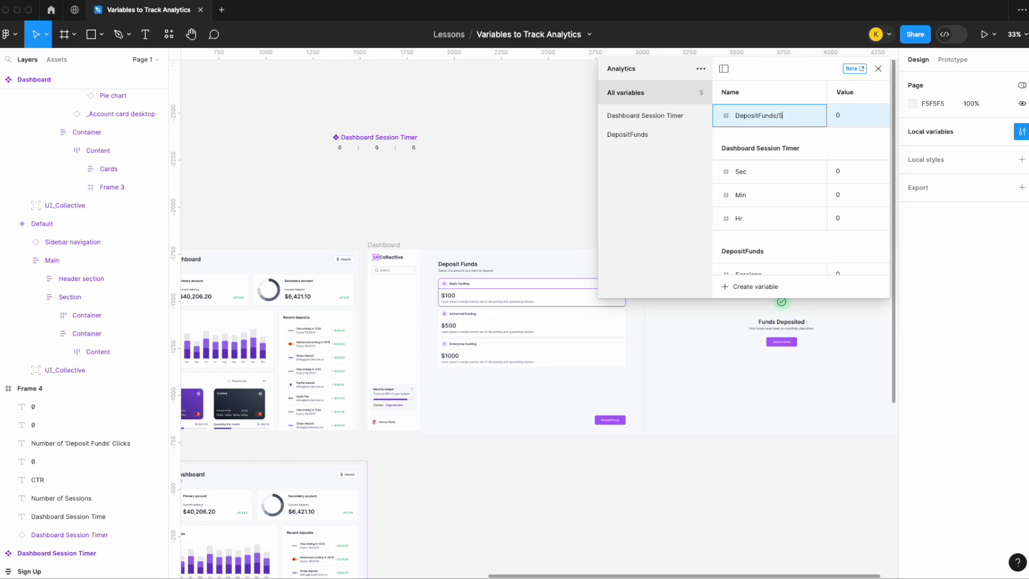
text(ButtonClick)
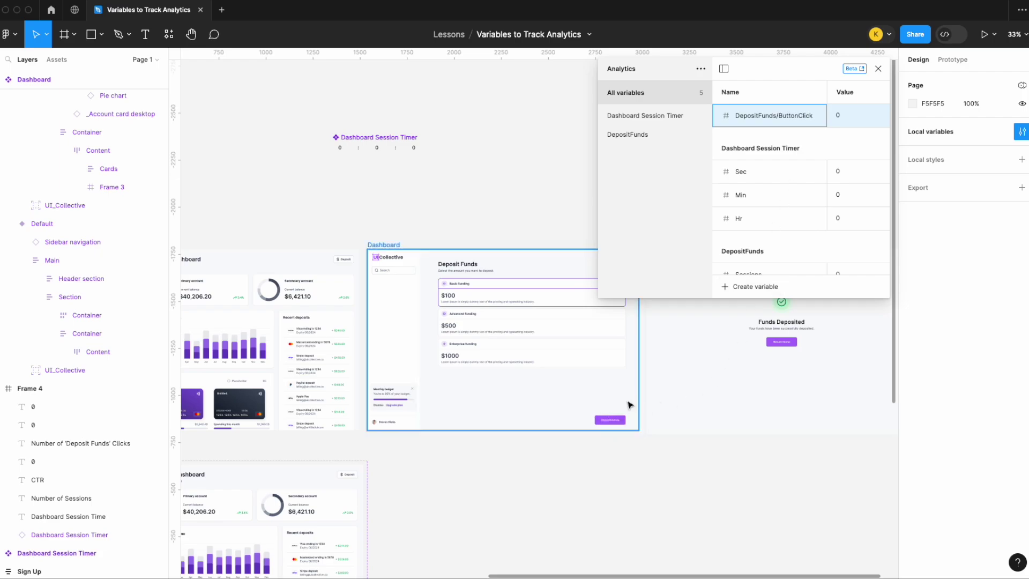
key(Return)
scroll(798, 271, down, 1)
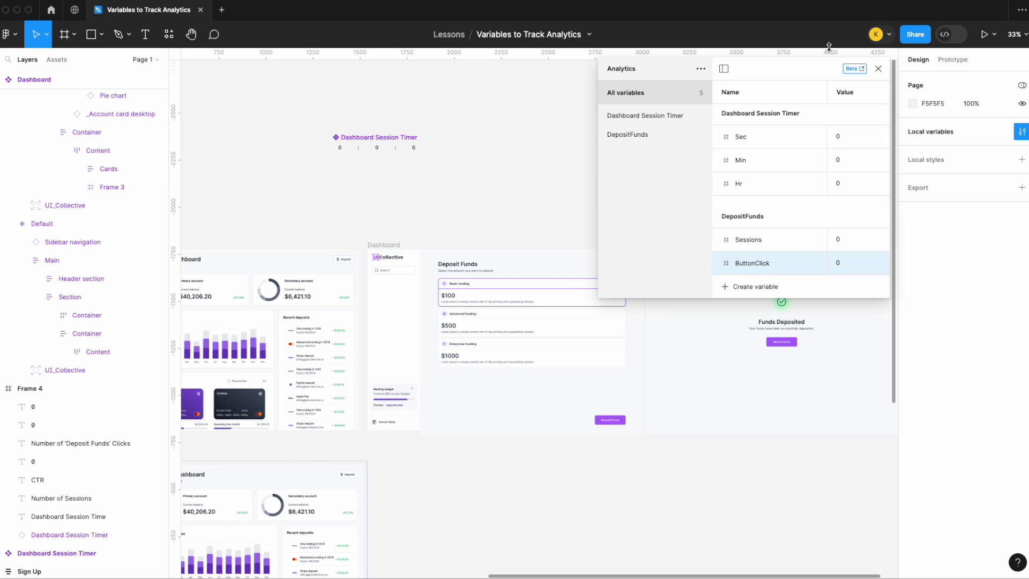
click(878, 69)
scroll(482, 268, left, 10)
scroll(570, 259, up, 3)
click(617, 275)
Apply the DepositFunds/ButtonClick variable to the 0 under 'Deposit Funds' Clicks in Frame 4.
scroll(617, 274, up, 2)
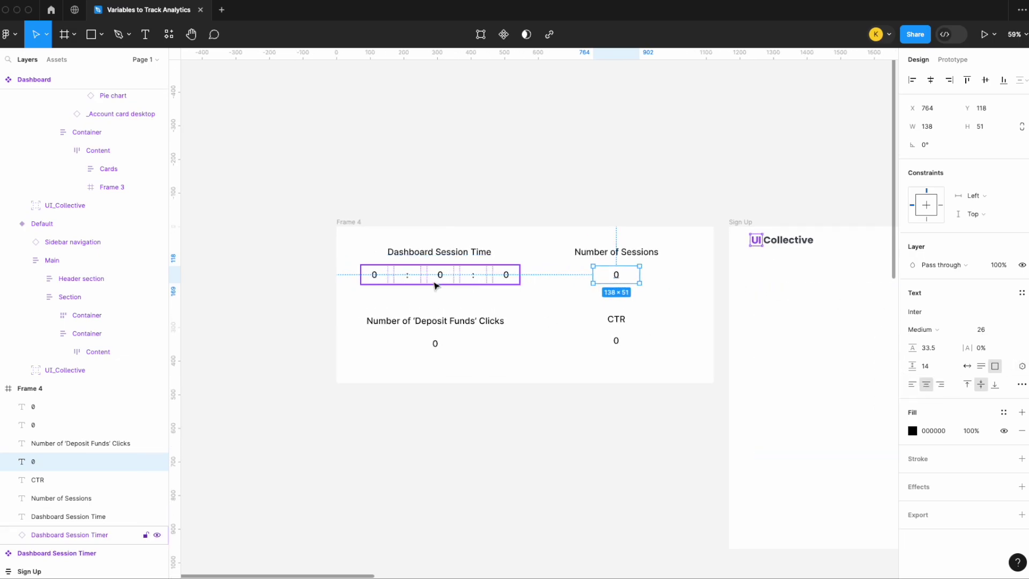
scroll(462, 270, up, 1)
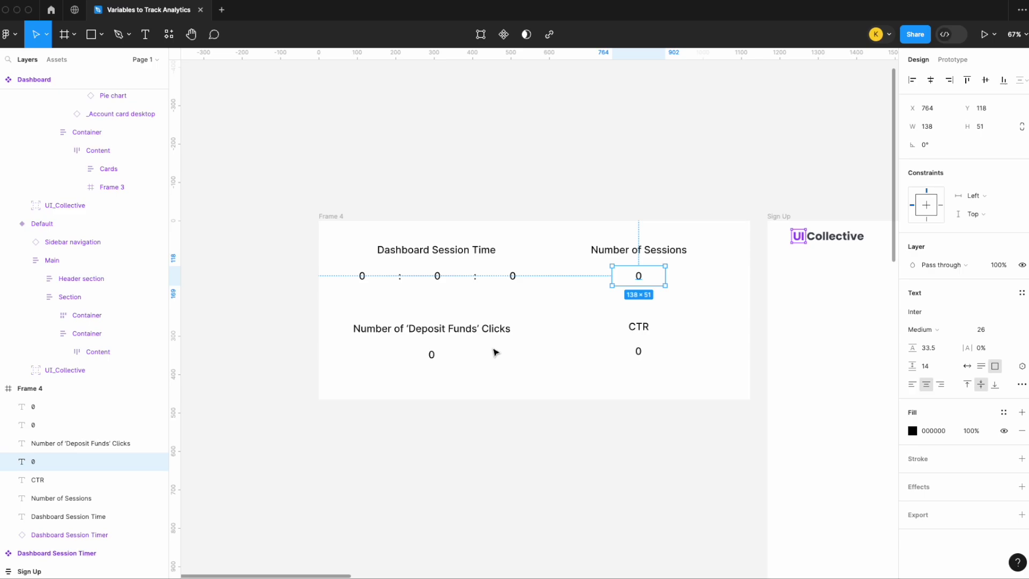
scroll(494, 352, up, 1)
click(1021, 366)
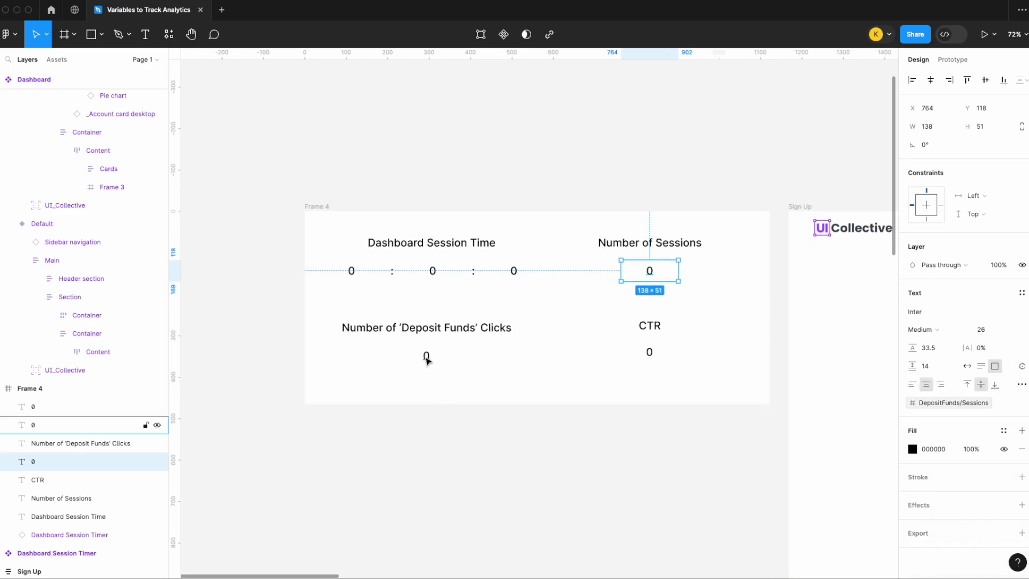
click(427, 356)
click(1022, 366)
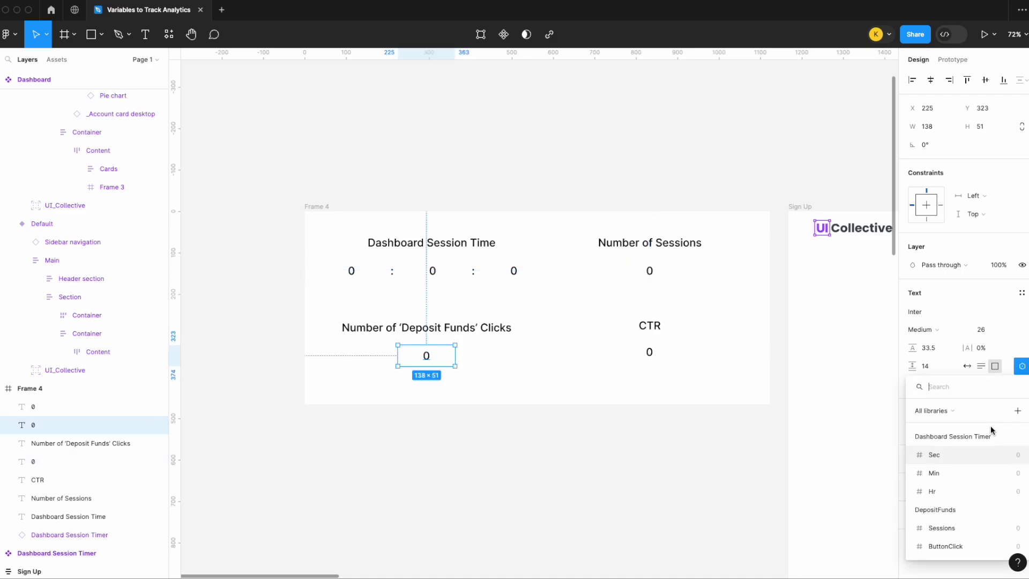
click(952, 547)
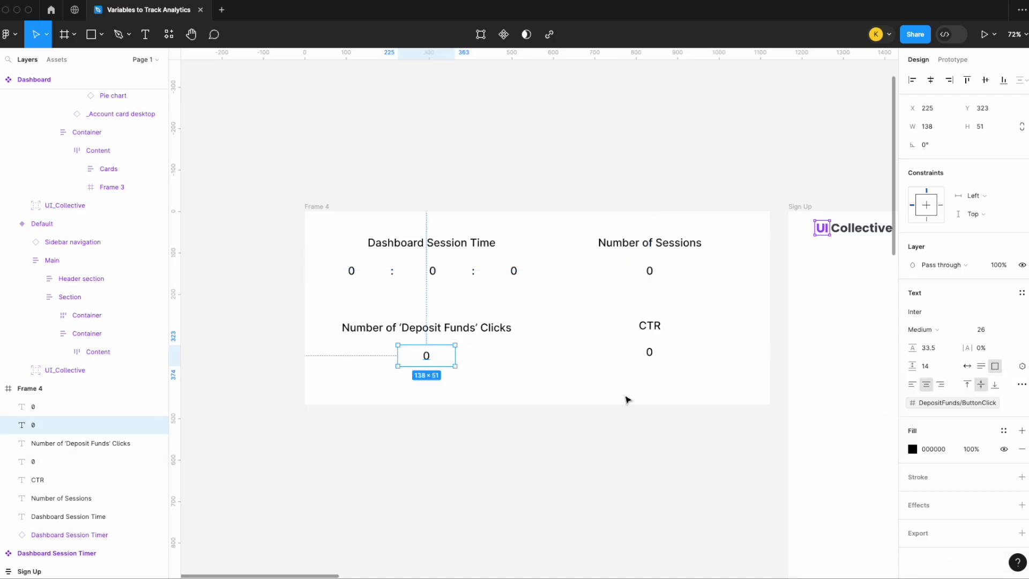
scroll(633, 394, down, 5)
scroll(636, 405, down, 4)
scroll(636, 404, right, 10)
Add a Mouse enter interaction to the Deposit Funds dashboard frame.
scroll(652, 402, up, 5)
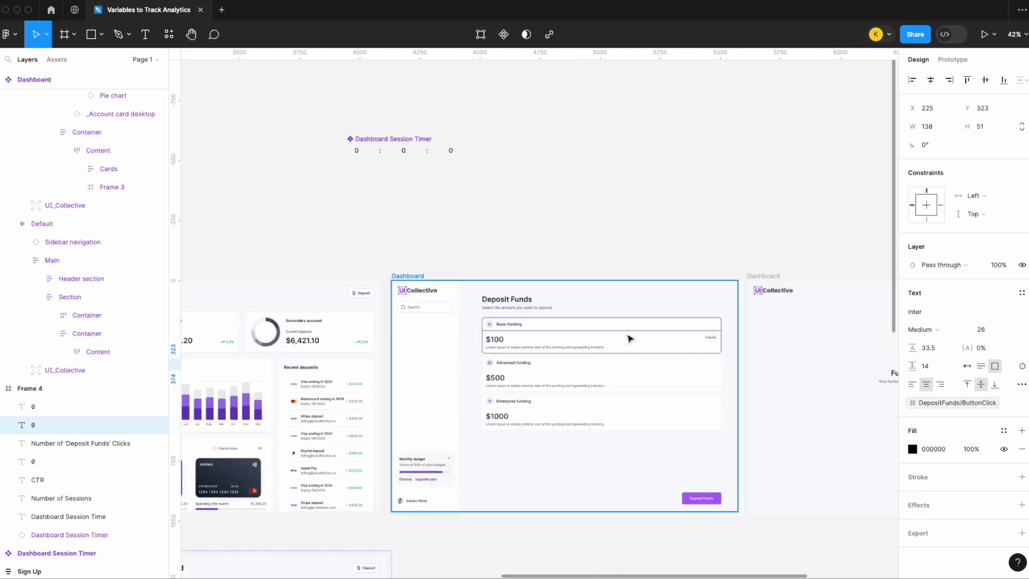
click(585, 127)
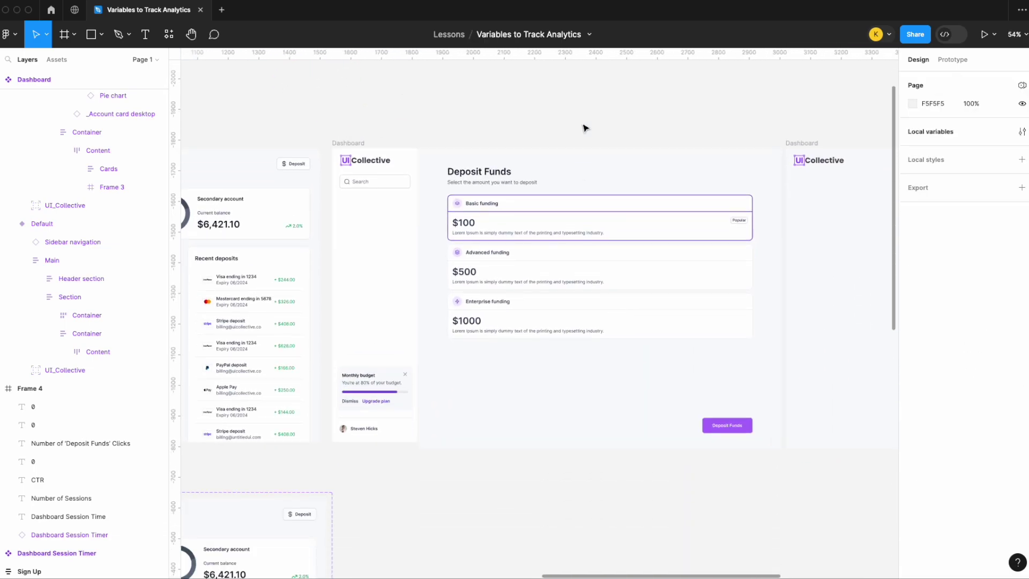
click(359, 146)
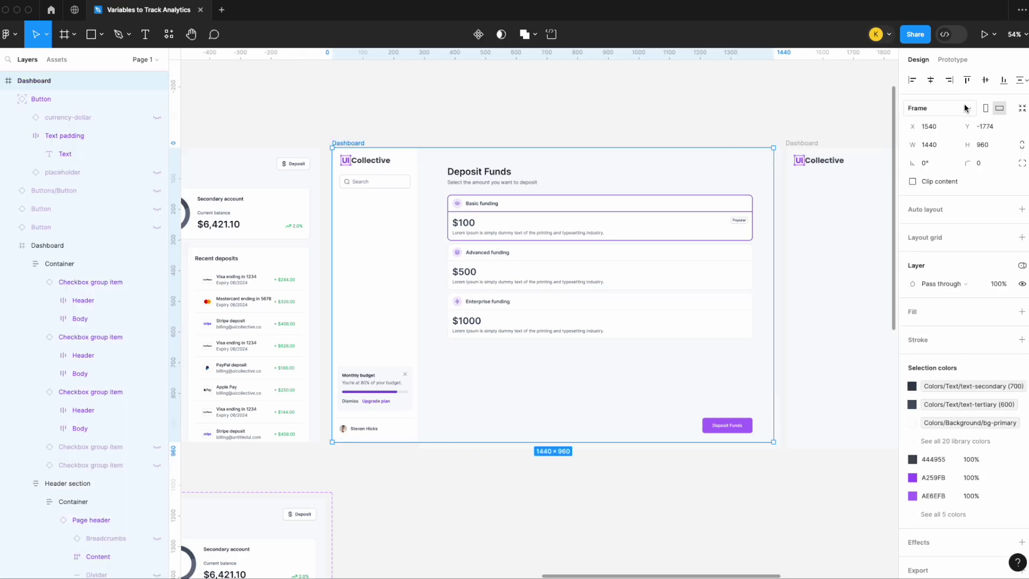
click(952, 60)
click(1021, 113)
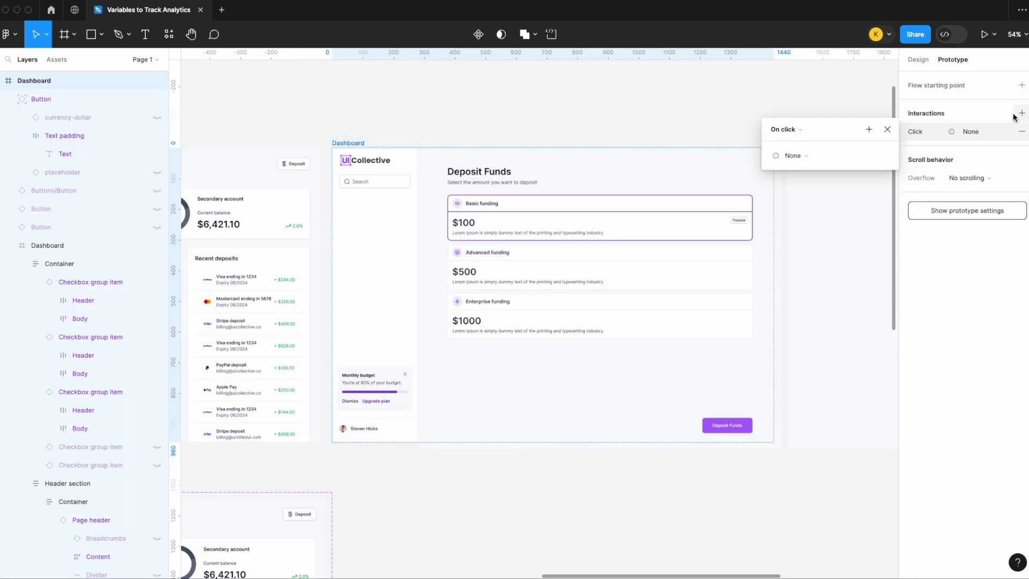
click(793, 130)
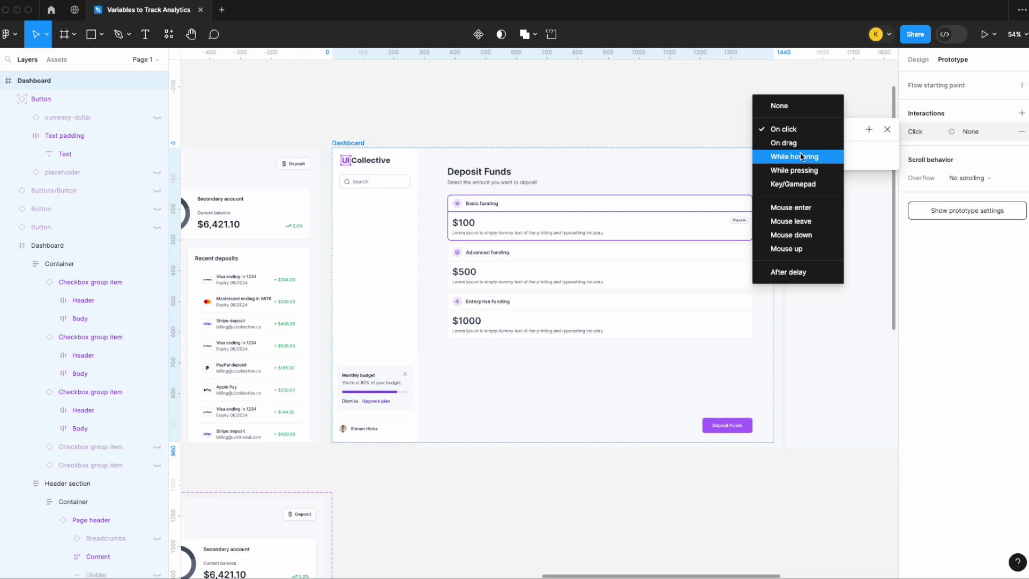
click(808, 212)
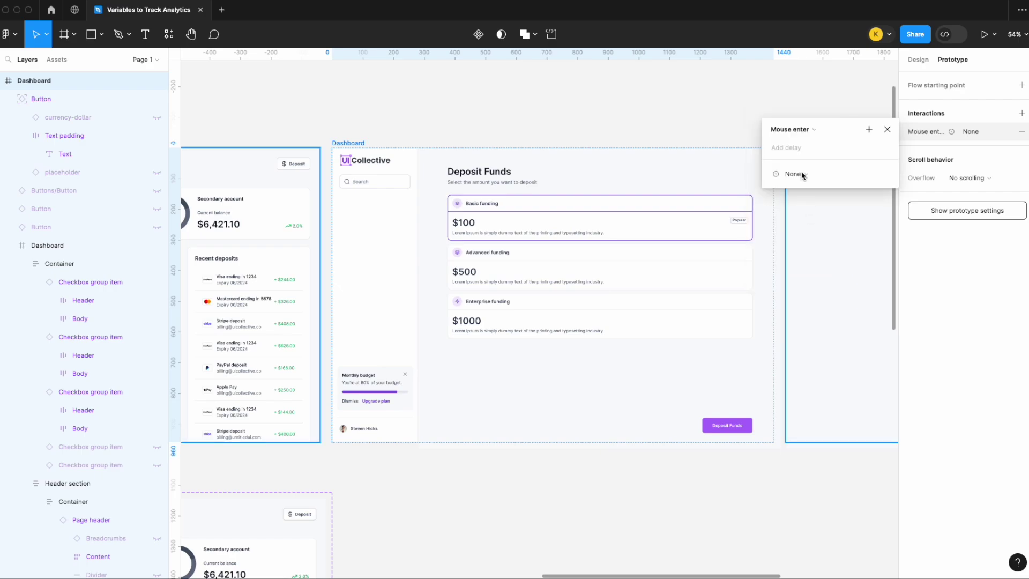
Make that interaction set DepositFunds/Sessions to Sessions + 1.
click(798, 173)
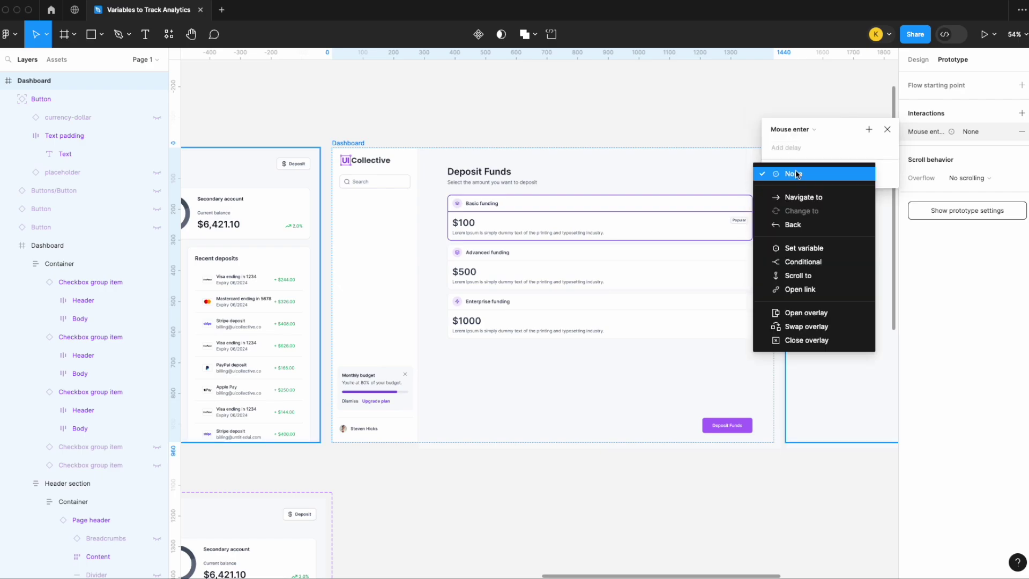
click(809, 250)
click(827, 339)
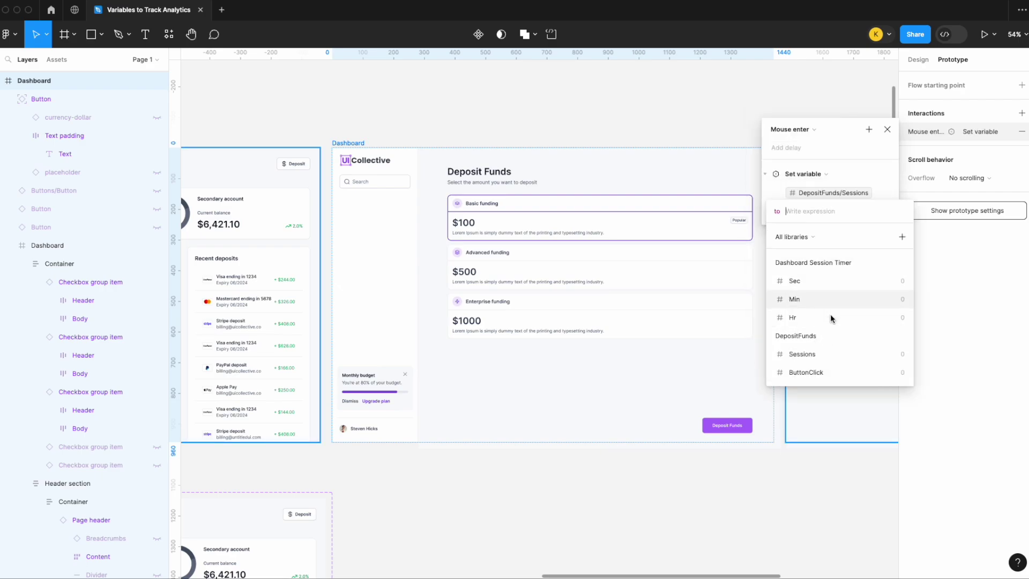
click(826, 355)
text(+1)
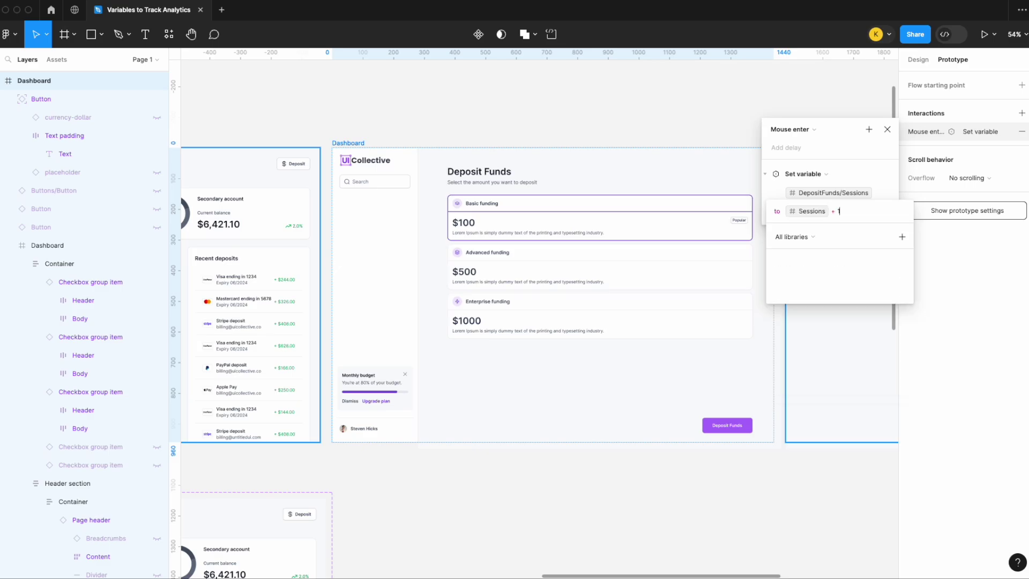
key(Return)
click(887, 131)
scroll(700, 305, down, 6)
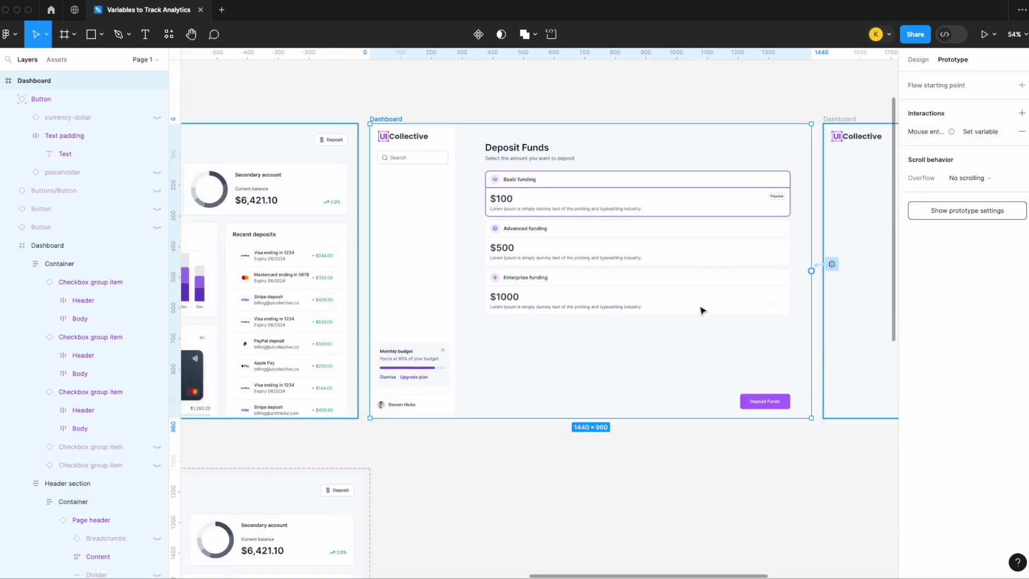
click(494, 221)
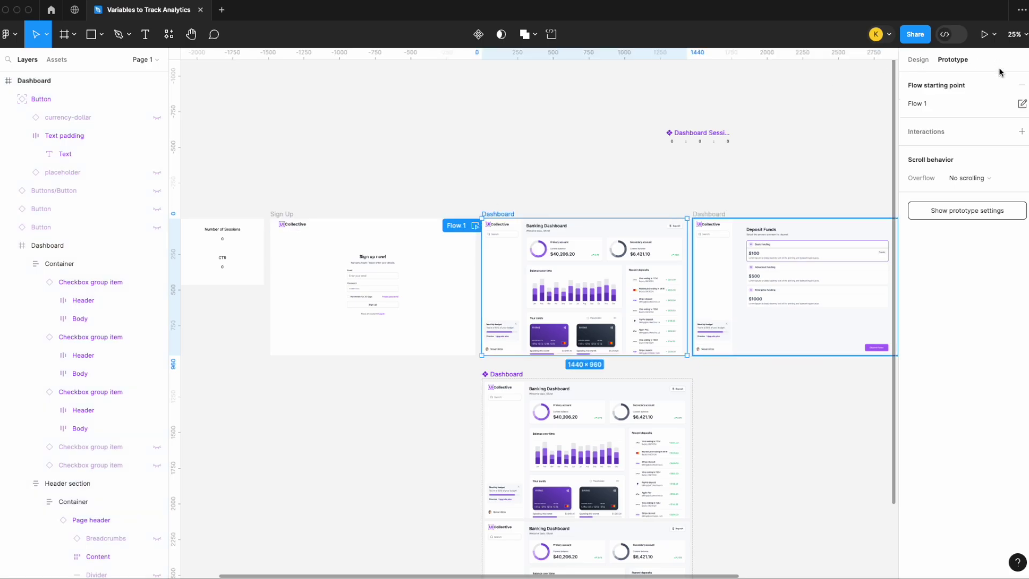
Remove Flow 1 from the Dashboard and present the prototype starting from Sign Up.
click(1022, 84)
click(300, 198)
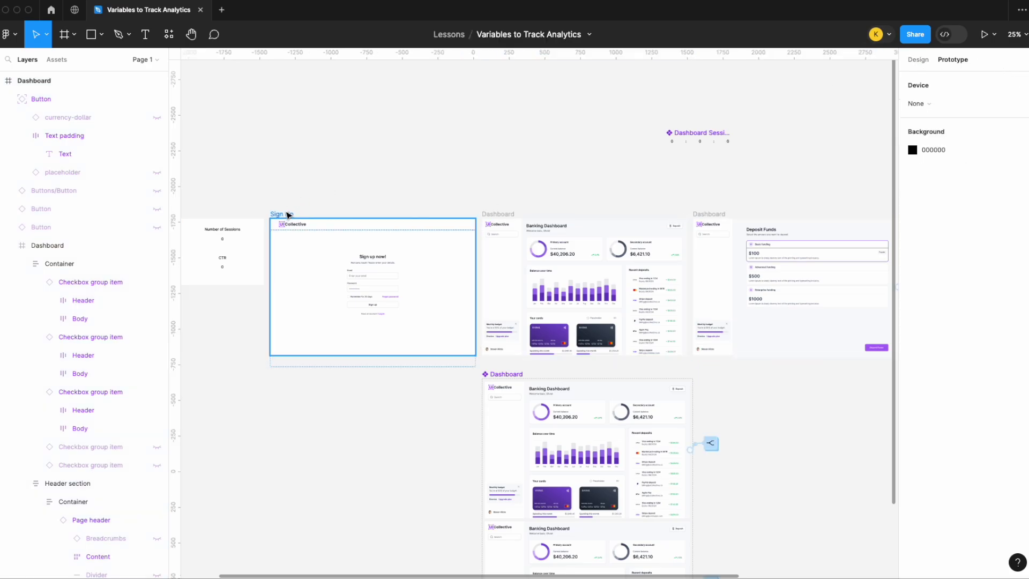
click(282, 214)
click(997, 36)
click(965, 63)
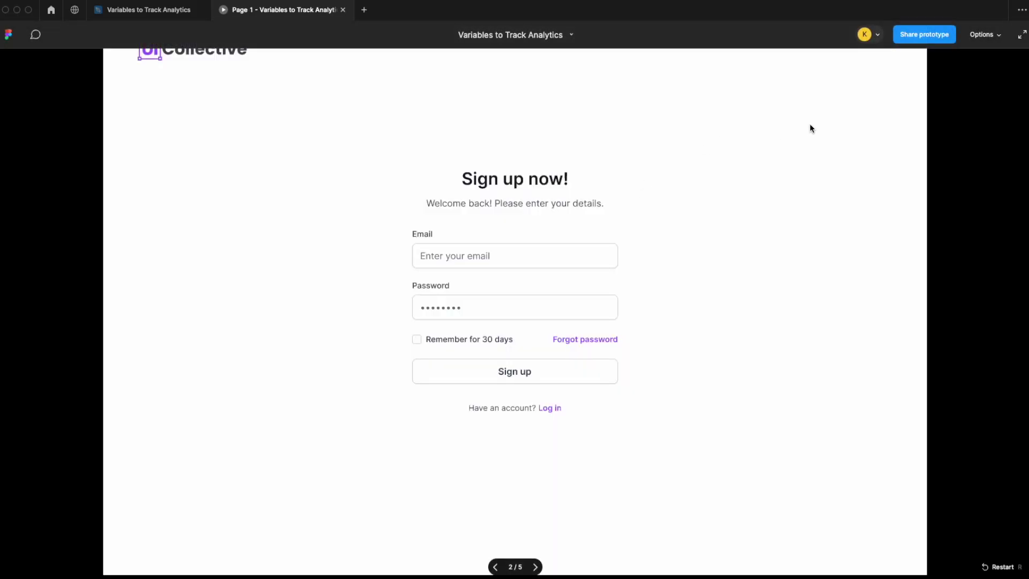
Fit the prototype to screen and step through to confirm Number of Sessions reads 1.
click(983, 34)
click(917, 77)
click(701, 247)
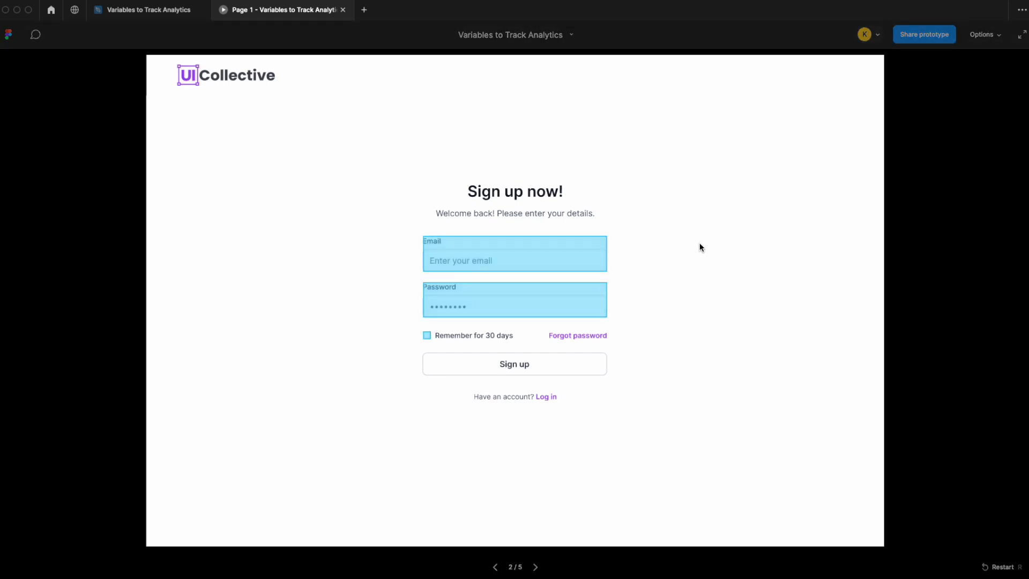
key(Right)
key(Right)
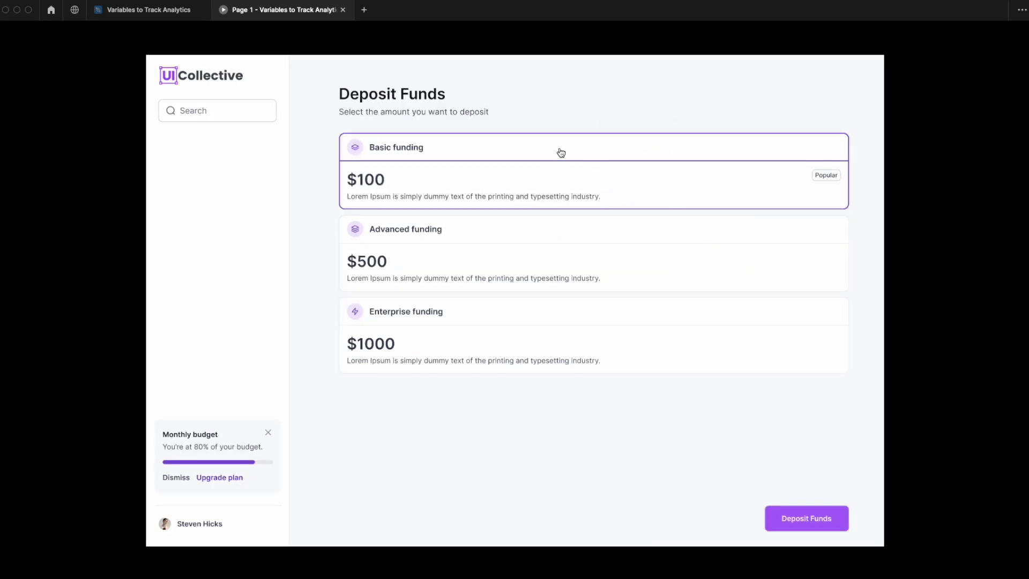
key(Left)
key(Left)
key(Left)
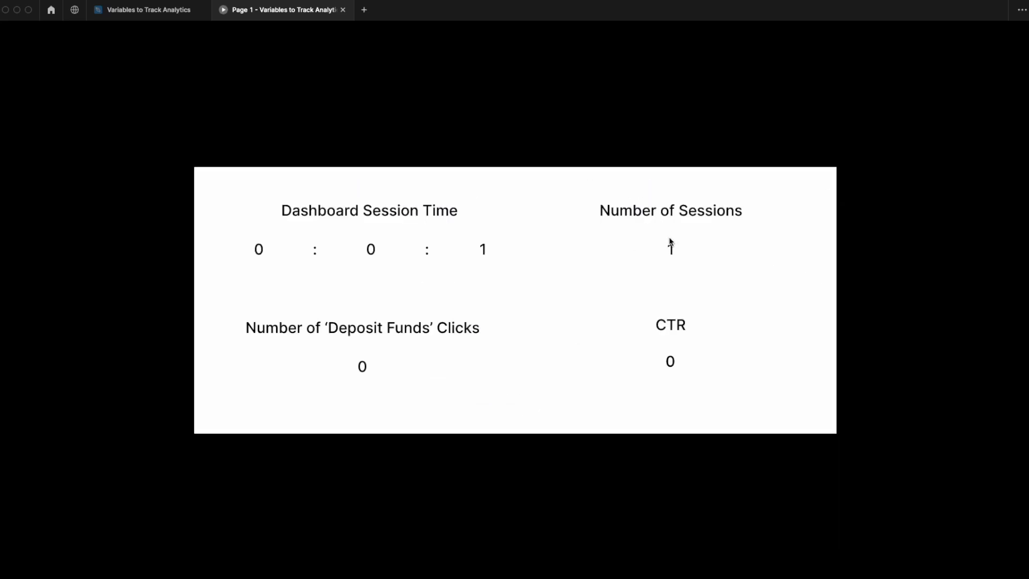
click(145, 10)
scroll(782, 348, right, 3)
scroll(782, 349, up, 3)
click(723, 347)
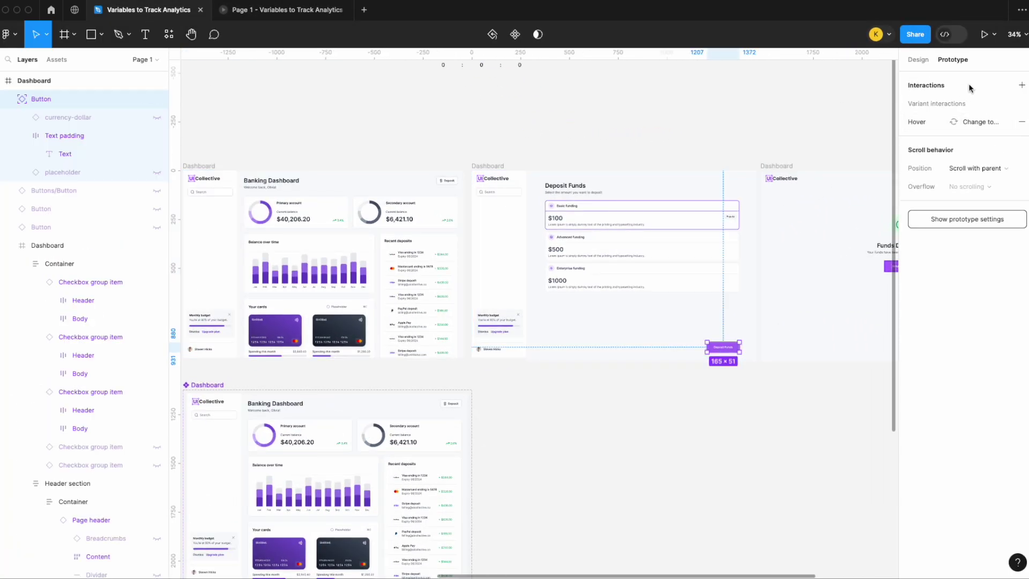
Give the Deposit Funds button an On click action setting ButtonClick to ButtonClick + 1.
click(1022, 86)
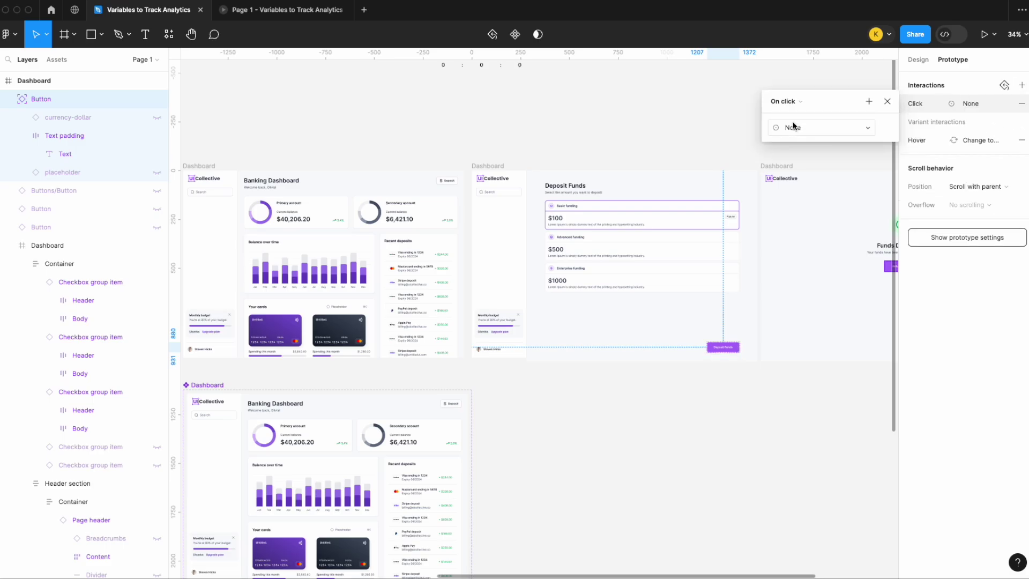
click(798, 129)
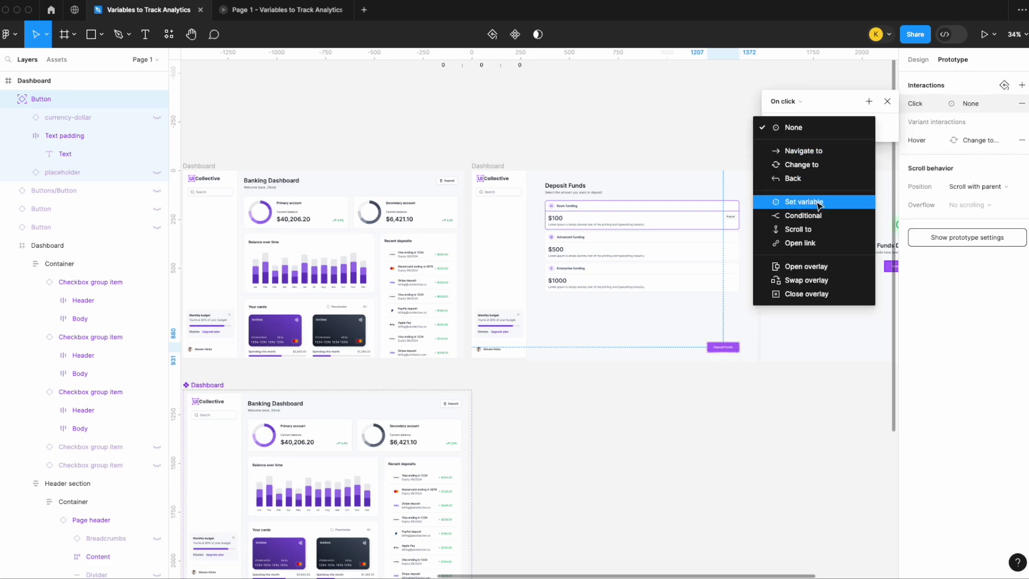
click(818, 203)
click(829, 308)
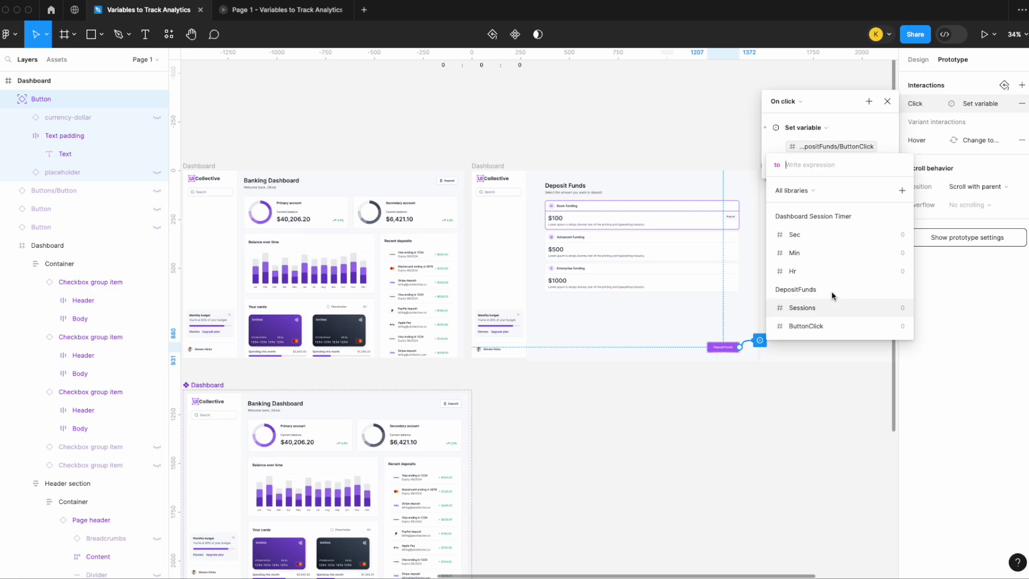
click(827, 326)
text(+1)
key(Return)
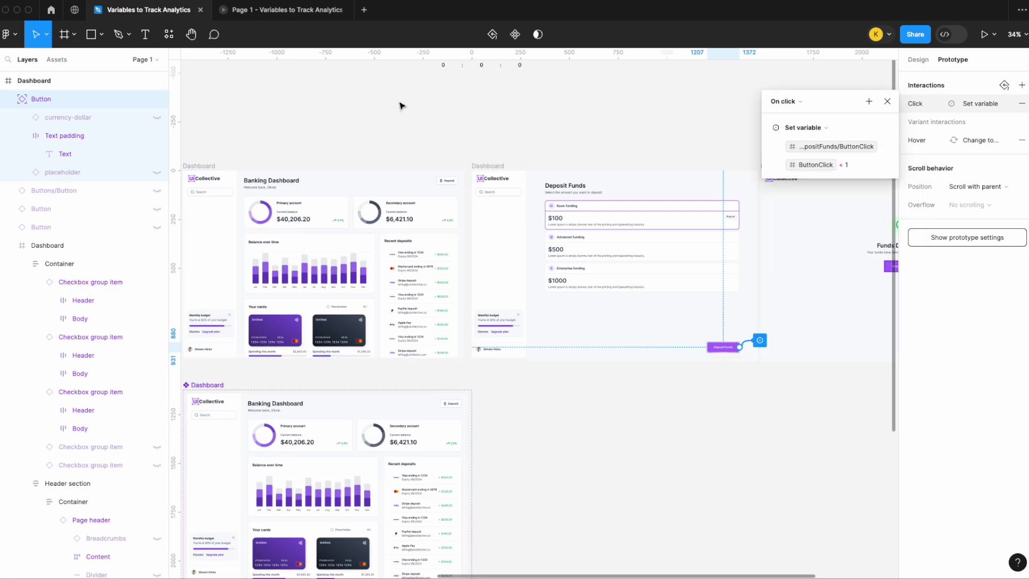
click(300, 10)
key(Right)
key(Right)
key(Right)
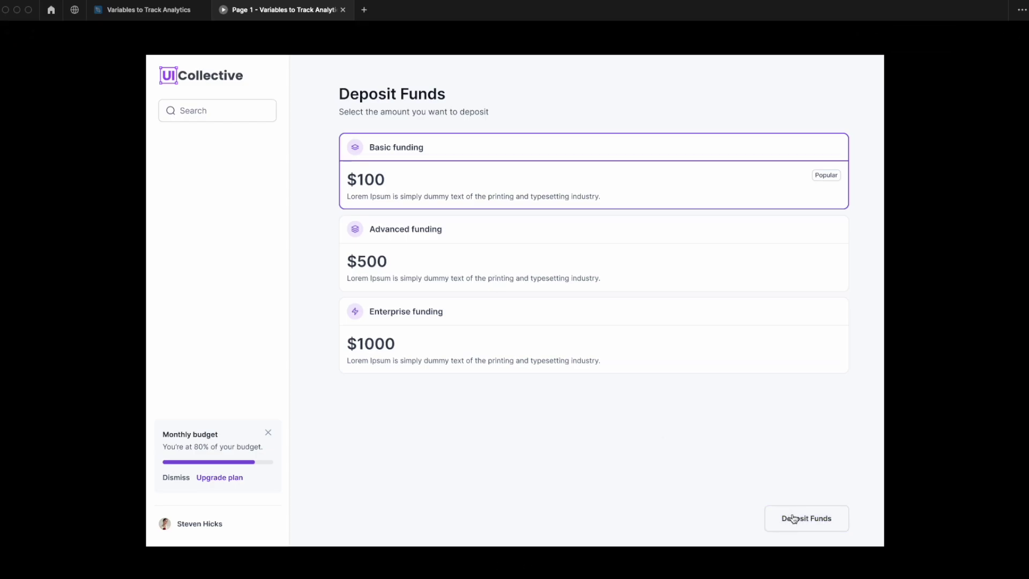
Register a Deposit Funds click so stats show 5 clicks and 2 sessions, then return to the design file.
click(793, 518)
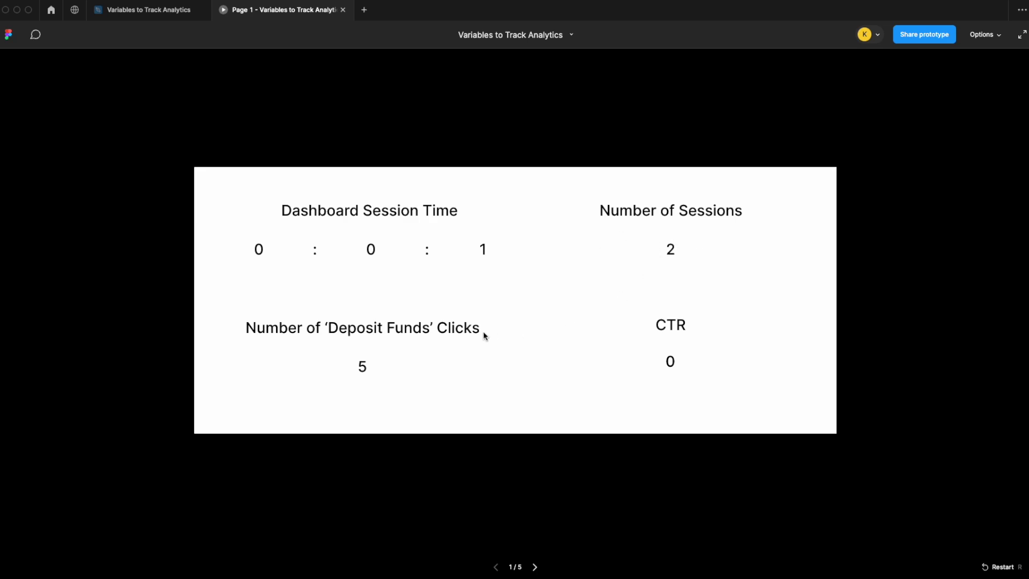
click(184, 10)
scroll(477, 242, down, 5)
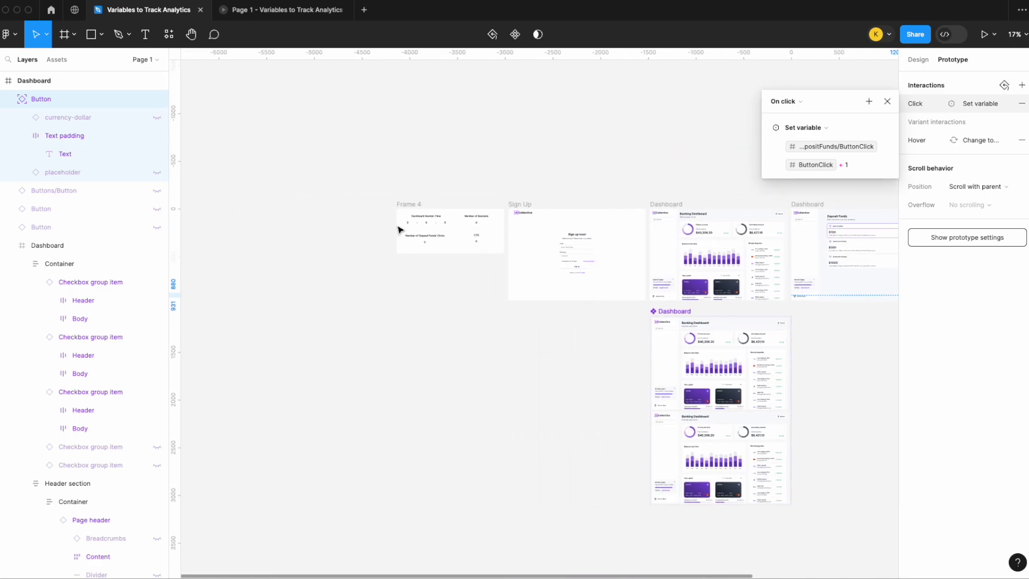
Close the interaction settings and inspect the 0 value under the CTR heading.
click(887, 102)
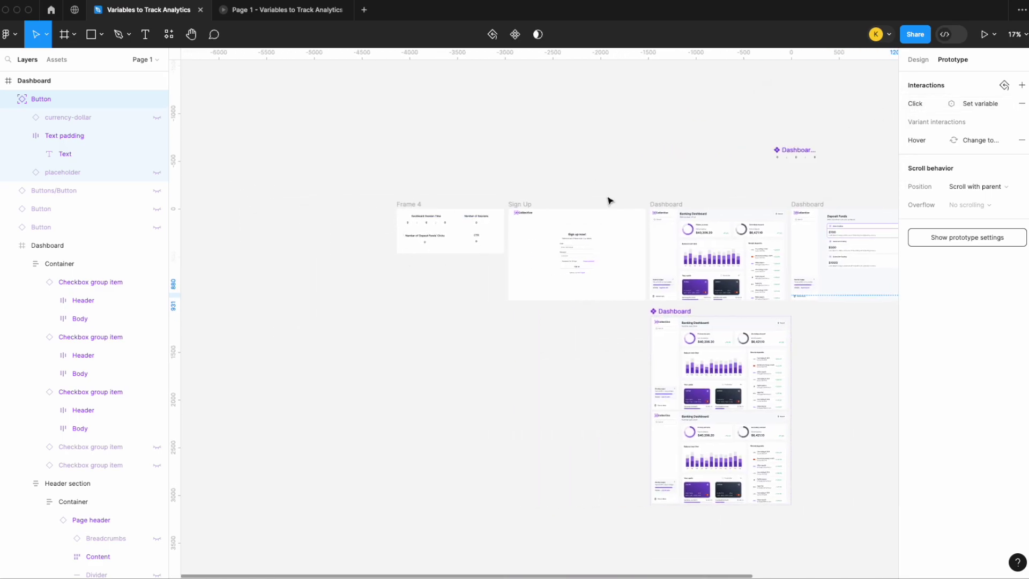
scroll(484, 253, up, 3)
click(476, 241)
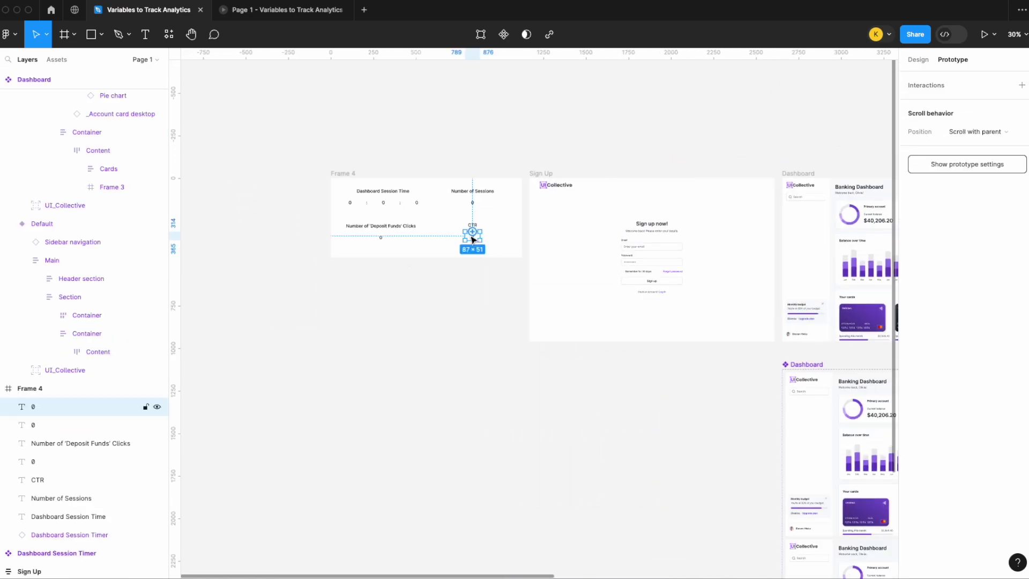
scroll(412, 238, up, 3)
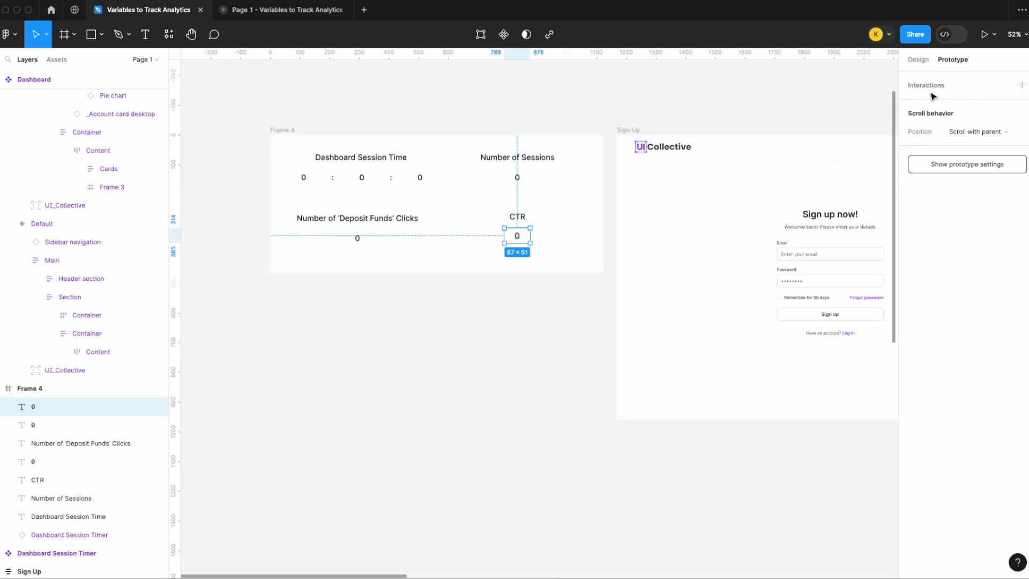
scroll(668, 235, down, 5)
key(Escape)
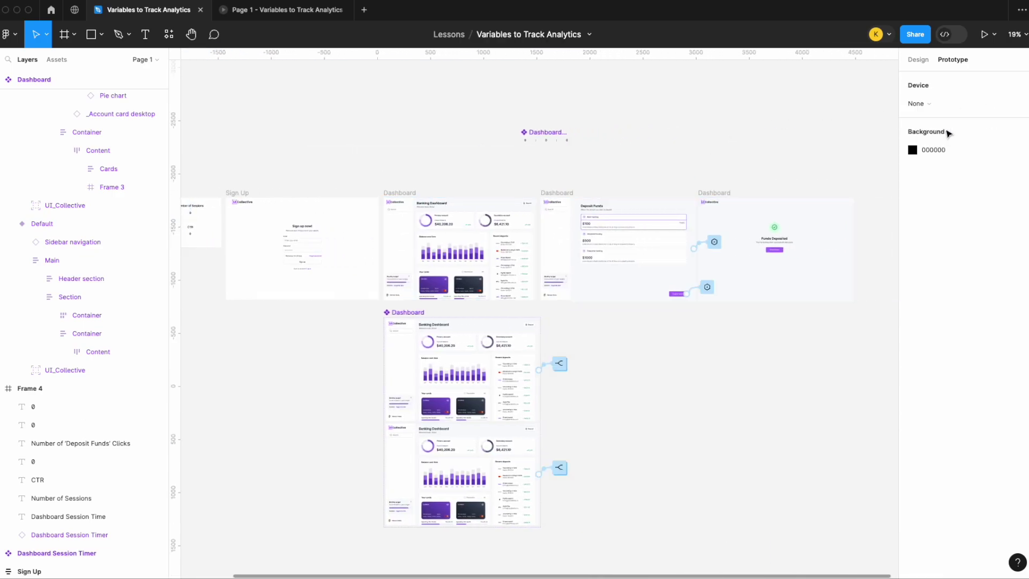
Open the file's local variables and add a new Number variable.
click(912, 59)
click(1019, 131)
scroll(743, 229, down, 1)
click(762, 286)
click(766, 322)
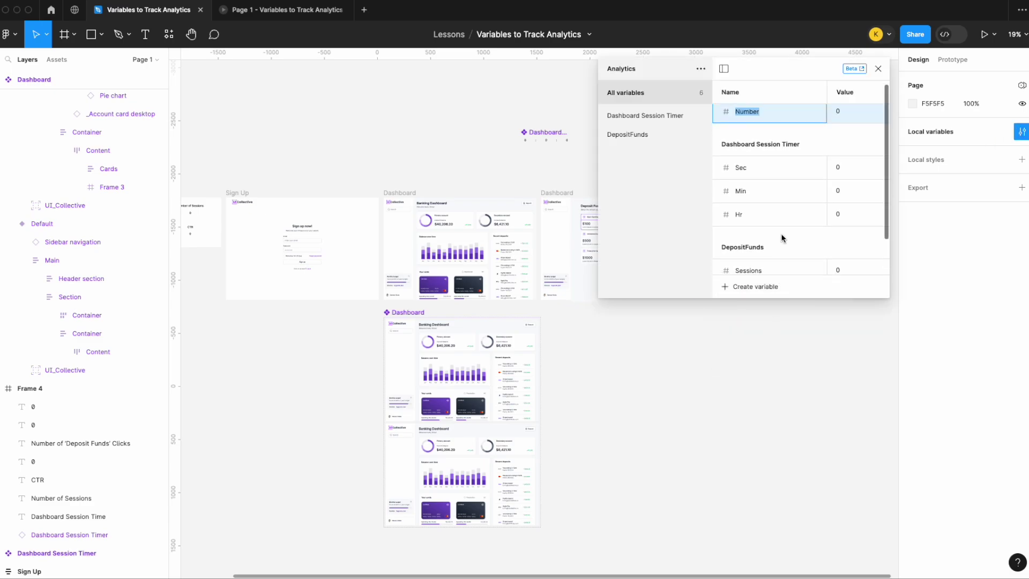
Name the variable DepositFunds/CTR and close the variables panel.
scroll(780, 234, down, 1)
text(U)
text(ep)
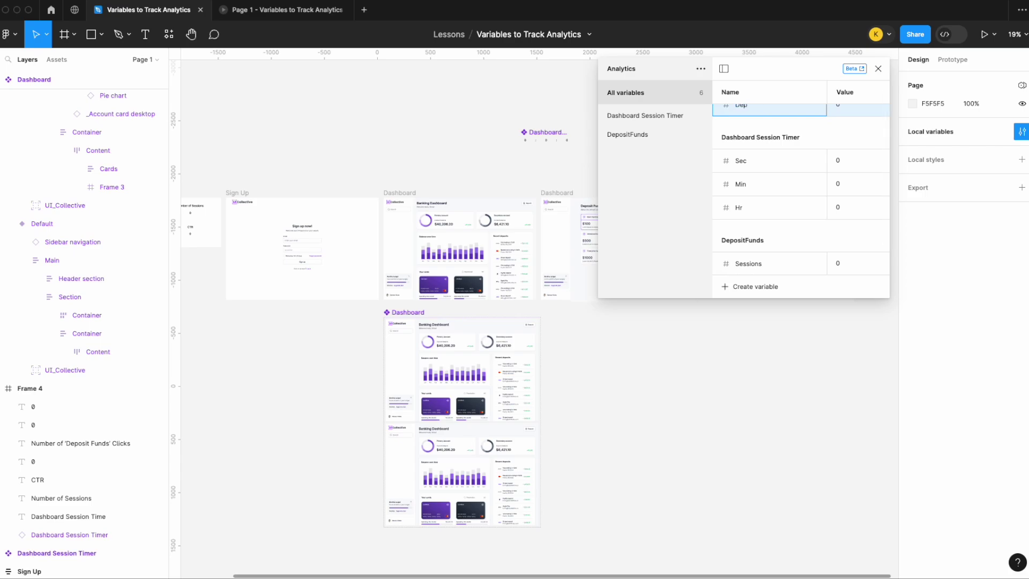
text(ositFu)
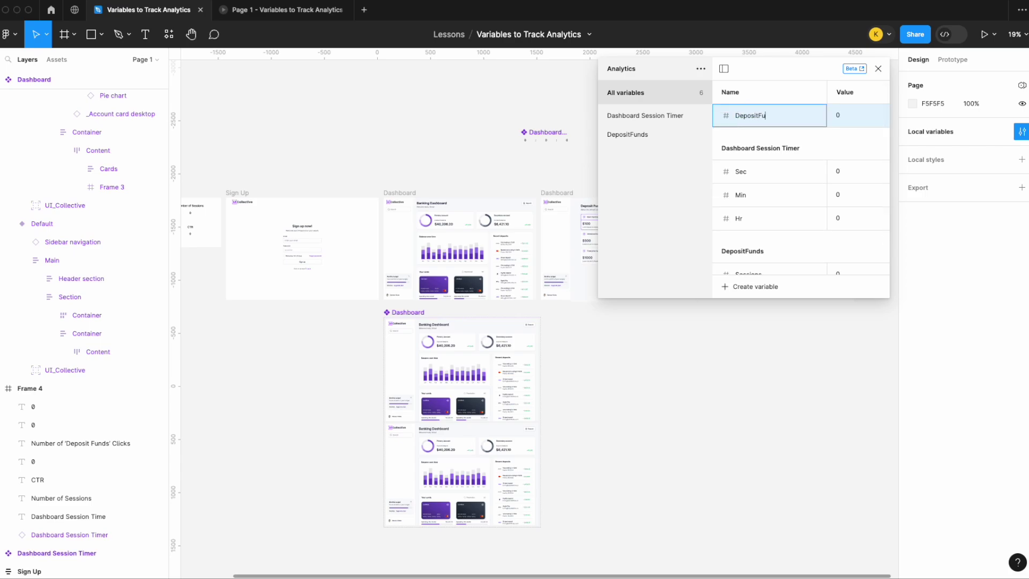
text(nds)
scroll(809, 201, down, 1)
scroll(810, 202, up, 1)
text(/CTR)
key(Return)
scroll(340, 338, left, 10)
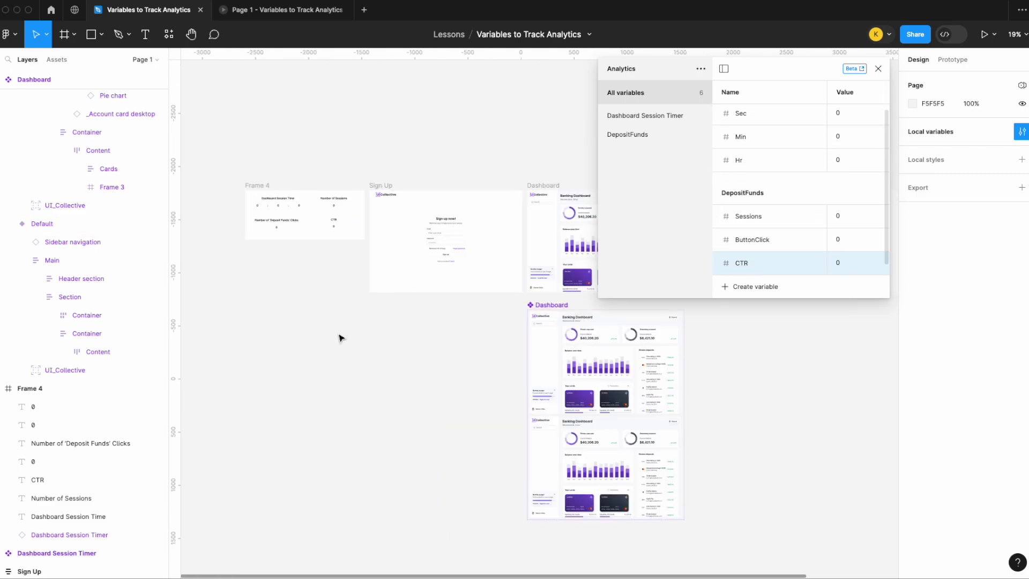
click(877, 68)
Bind Frame 4's CTR 0 value text to the DepositFunds/CTR variable.
scroll(697, 215, up, 5)
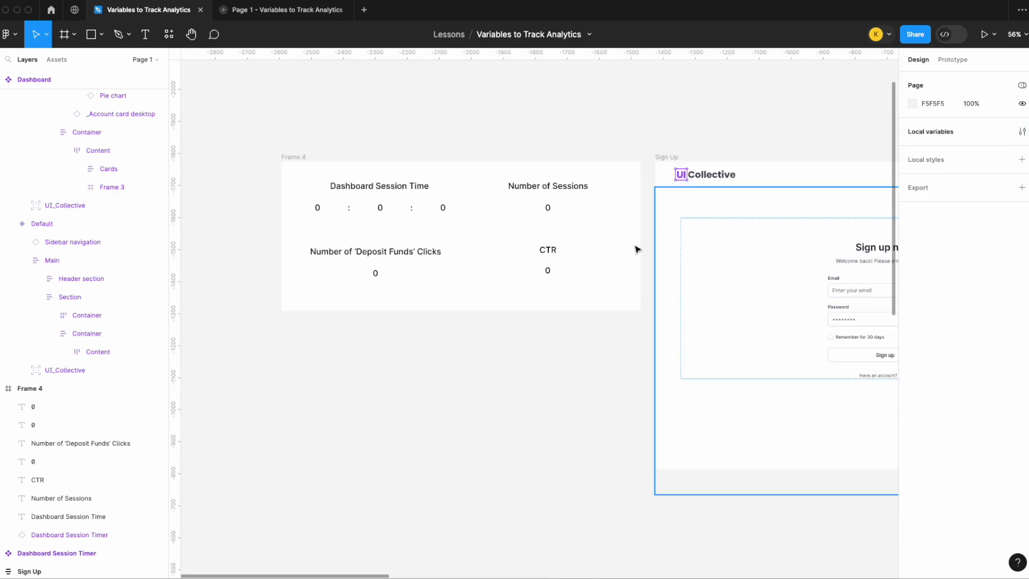
click(548, 270)
click(1022, 366)
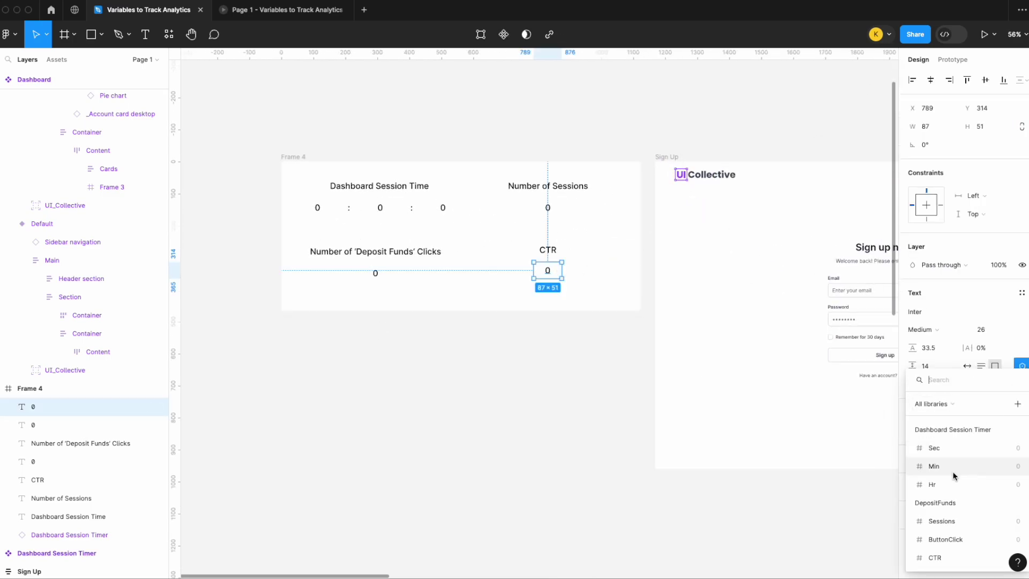
click(938, 554)
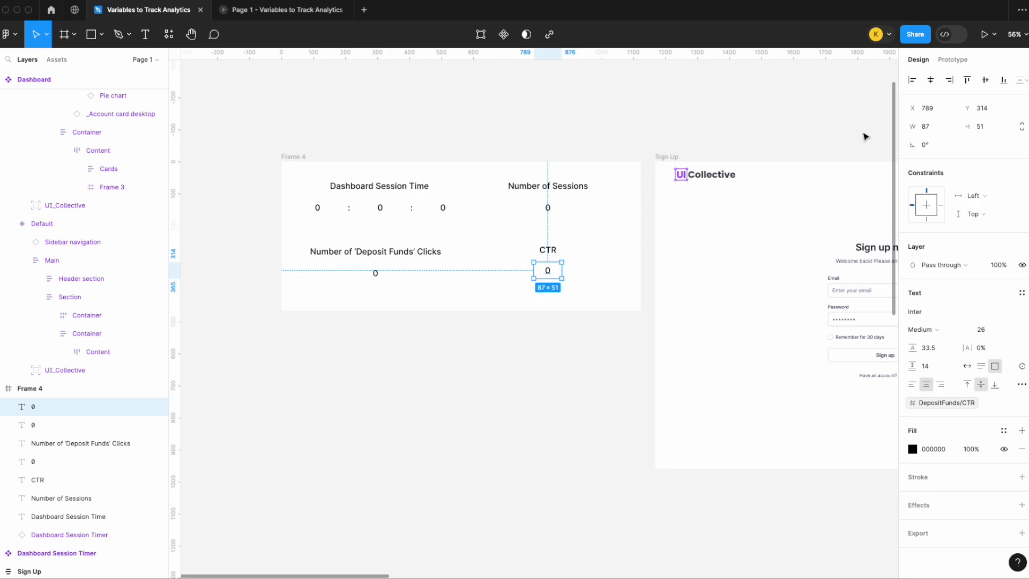
Glance at the Prototype settings, return to Design, and select the CTR heading.
click(952, 59)
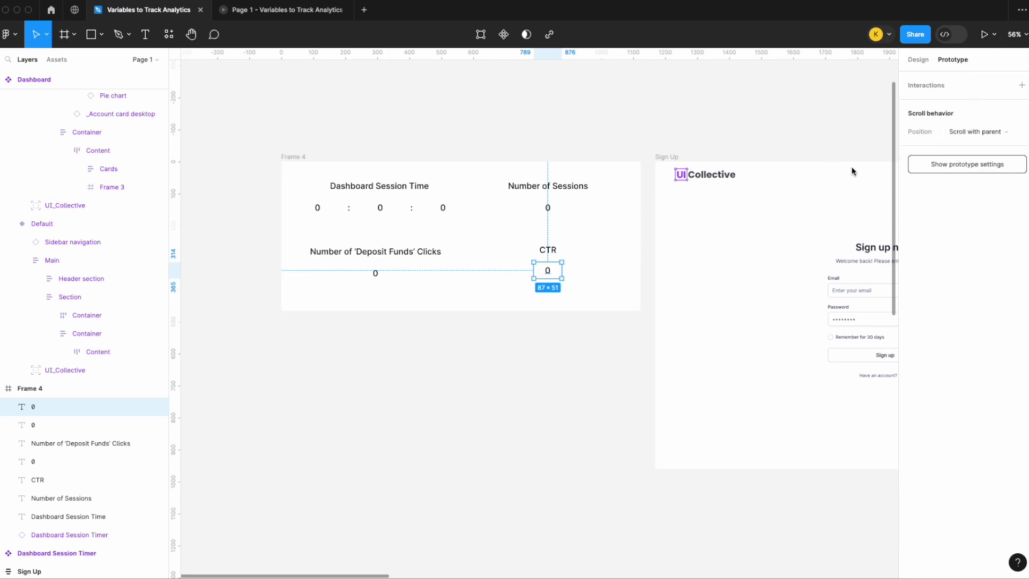
scroll(475, 252, up, 3)
click(917, 60)
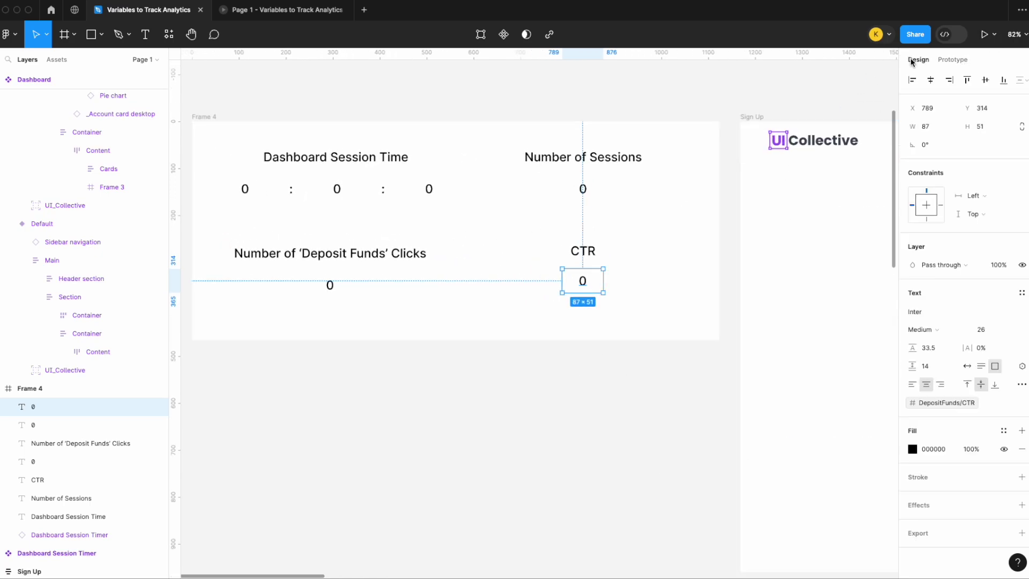
click(621, 258)
Duplicate the CTR heading below and retype the copy as Clicks/Impressions.
click(582, 251)
scroll(582, 251, up, 3)
drag(583, 255, 585, 358)
double_click(583, 352)
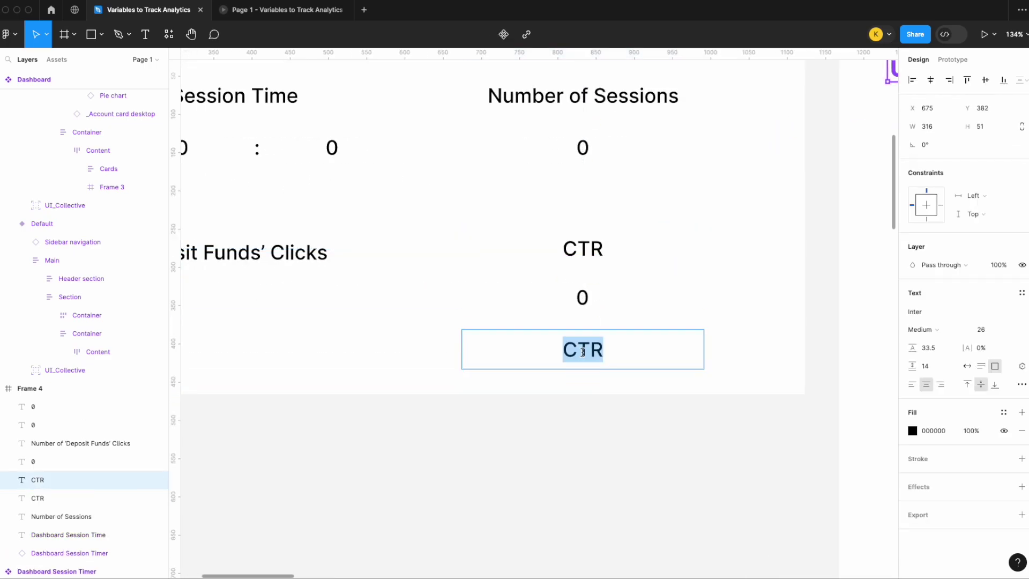
text(Cloic)
key(BackSpace)
key(BackSpace)
key(BackSpace)
text(ic)
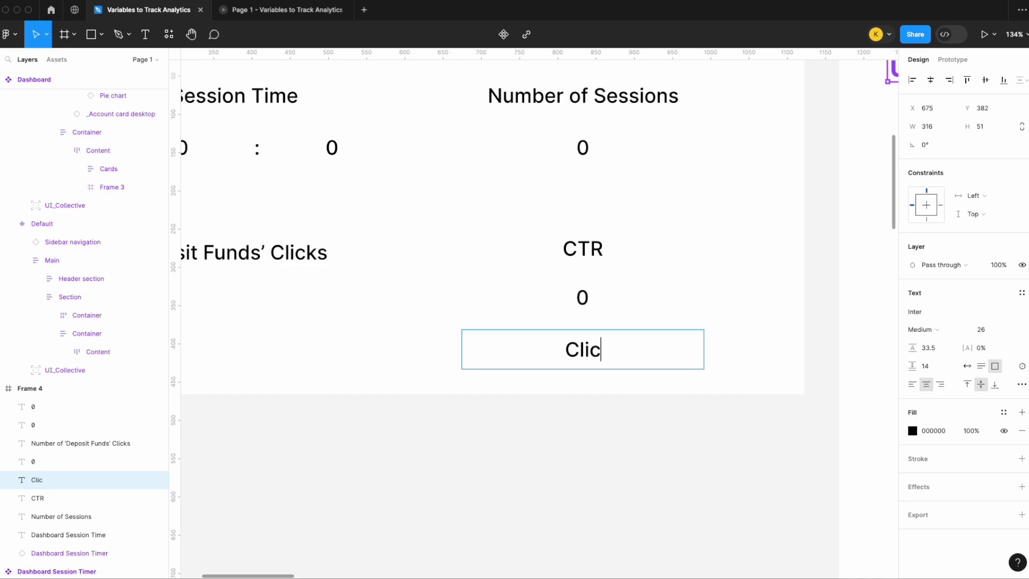
text(ks/Impressions)
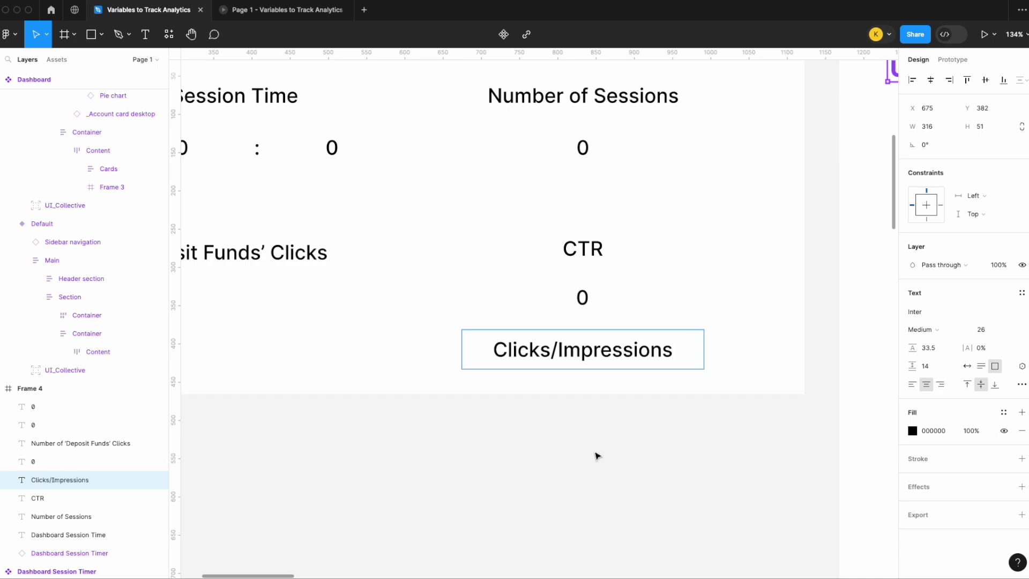
key(Escape)
Raise the CTR heading, place the caption under it, and wrap it as (Clicks/Impressions).
click(590, 250)
drag(591, 250, 585, 230)
drag(587, 351, 595, 266)
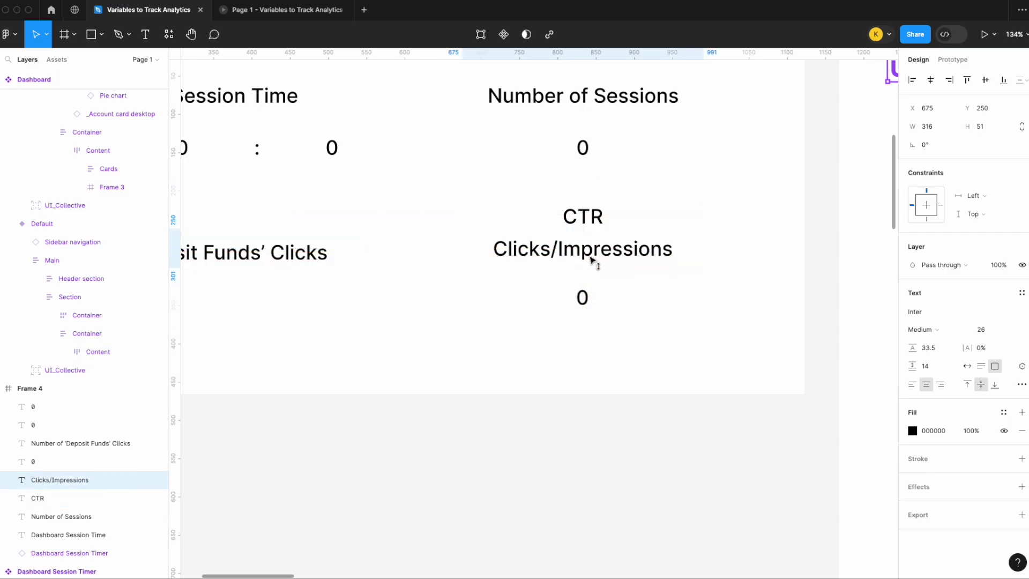
double_click(536, 248)
click(494, 249)
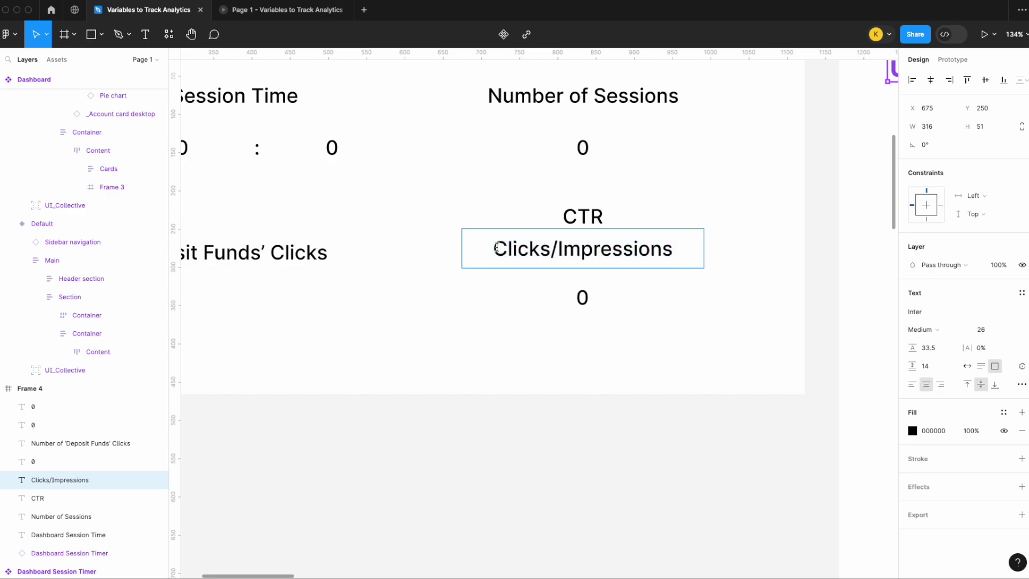
text(()
click(679, 248)
text())
scroll(668, 127, up, 1)
scroll(668, 126, left, 1)
scroll(621, 101, left, 4)
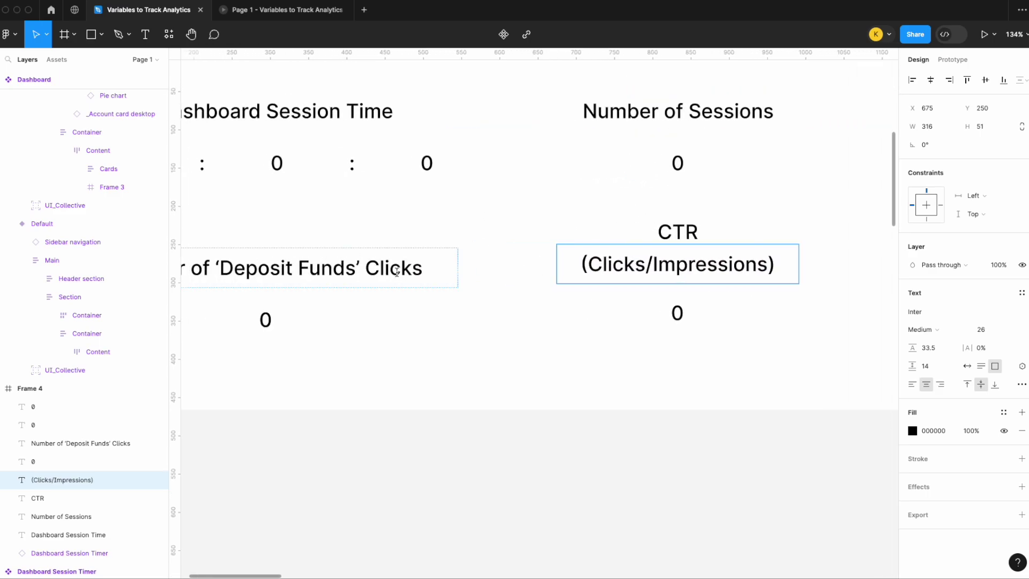
key(Escape)
Select the whole Frame 4 and show its prototype settings.
click(667, 329)
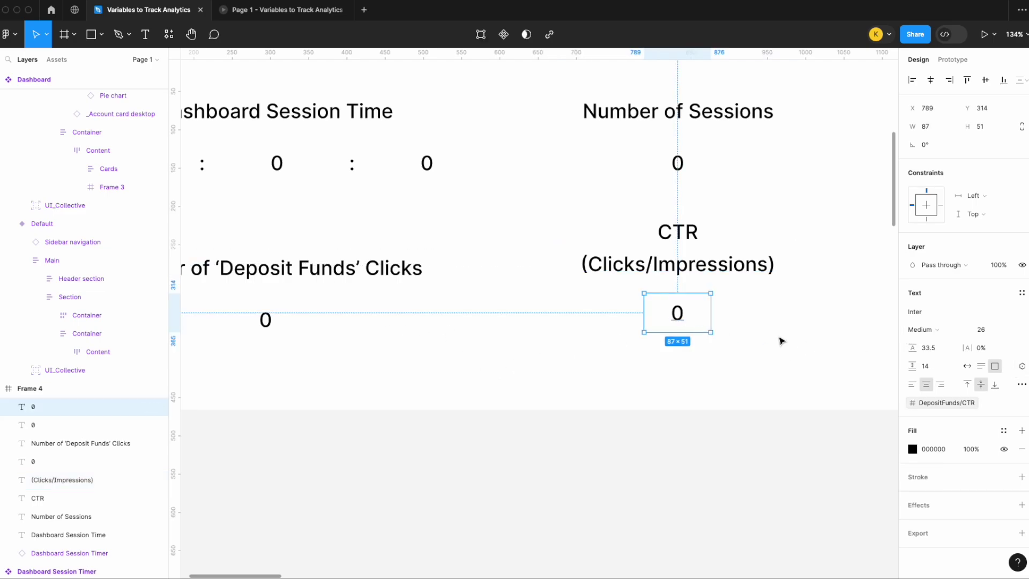
scroll(780, 342, down, 3)
scroll(702, 325, up, 3)
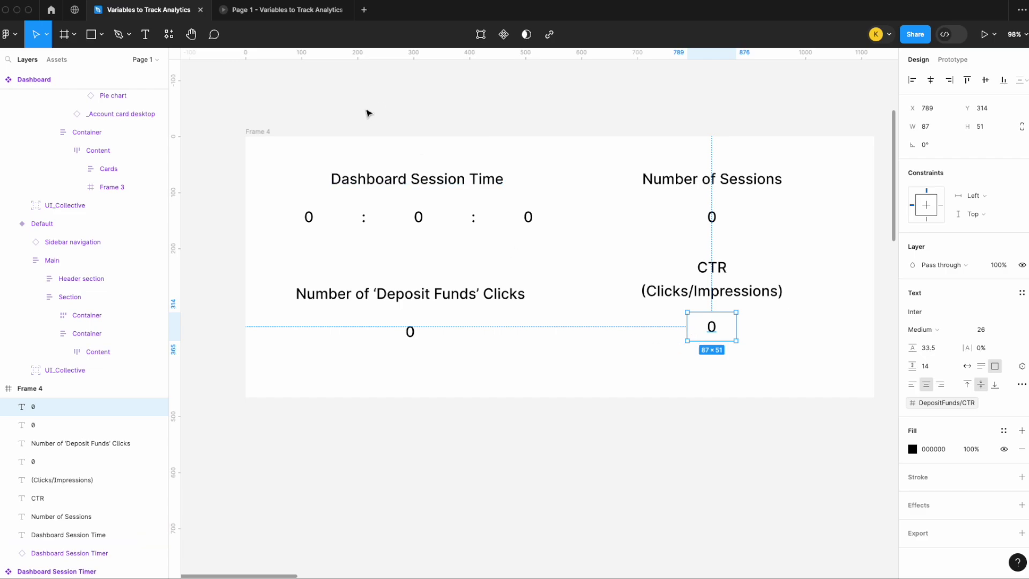
click(261, 132)
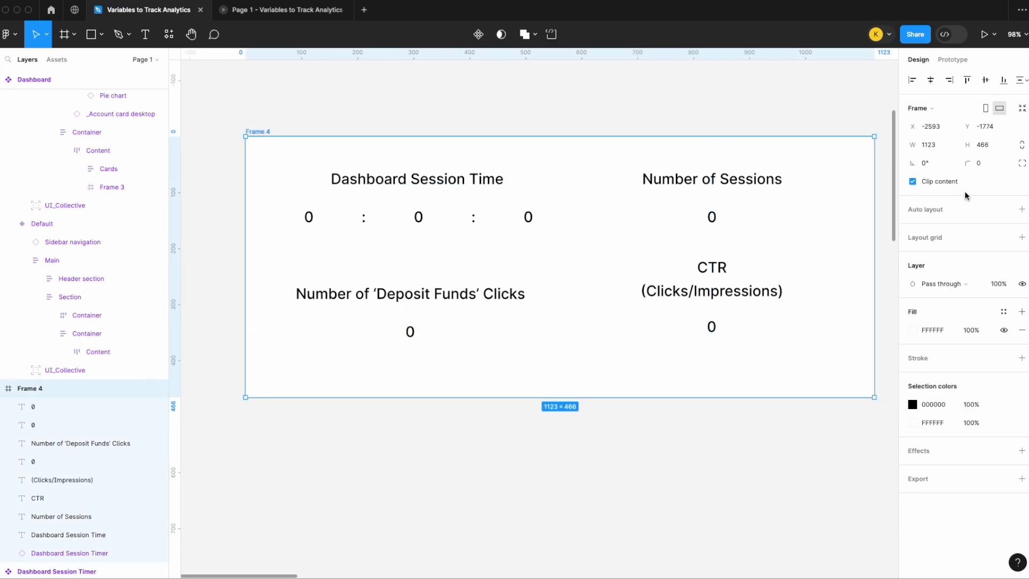
click(953, 60)
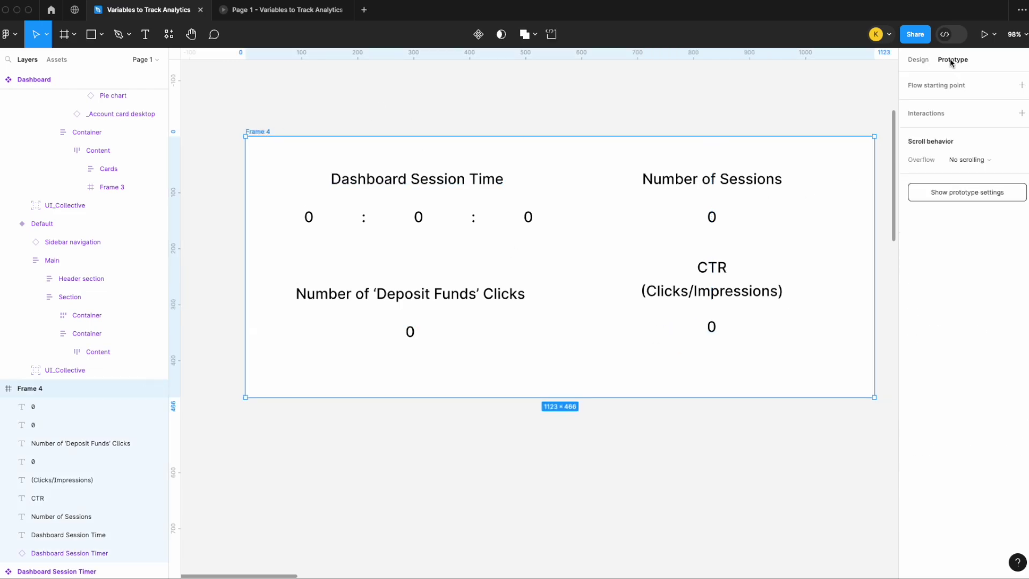
Add a While hovering interaction to Frame 4 with a Set variable action.
click(1020, 114)
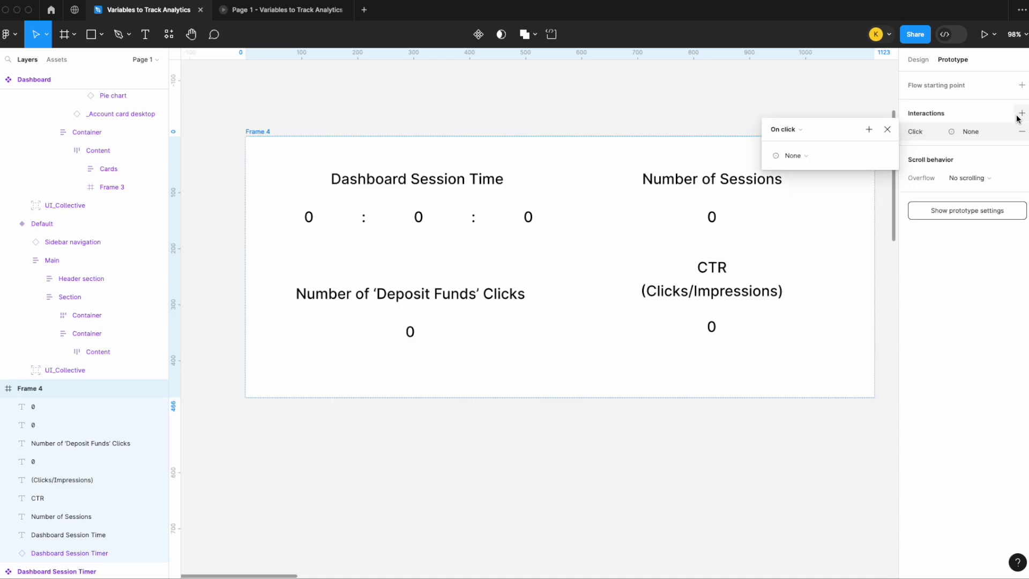
click(797, 128)
click(805, 156)
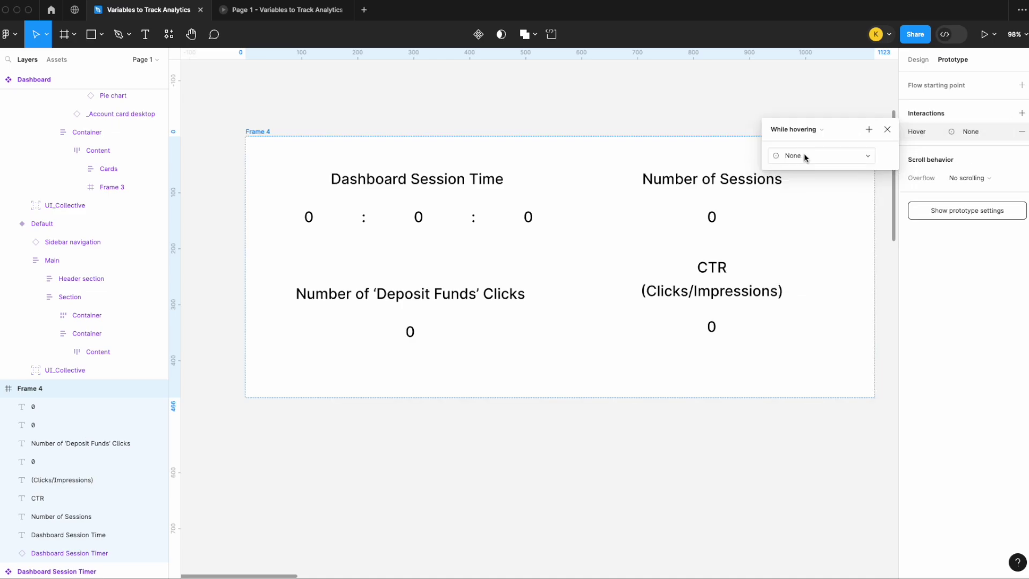
click(804, 155)
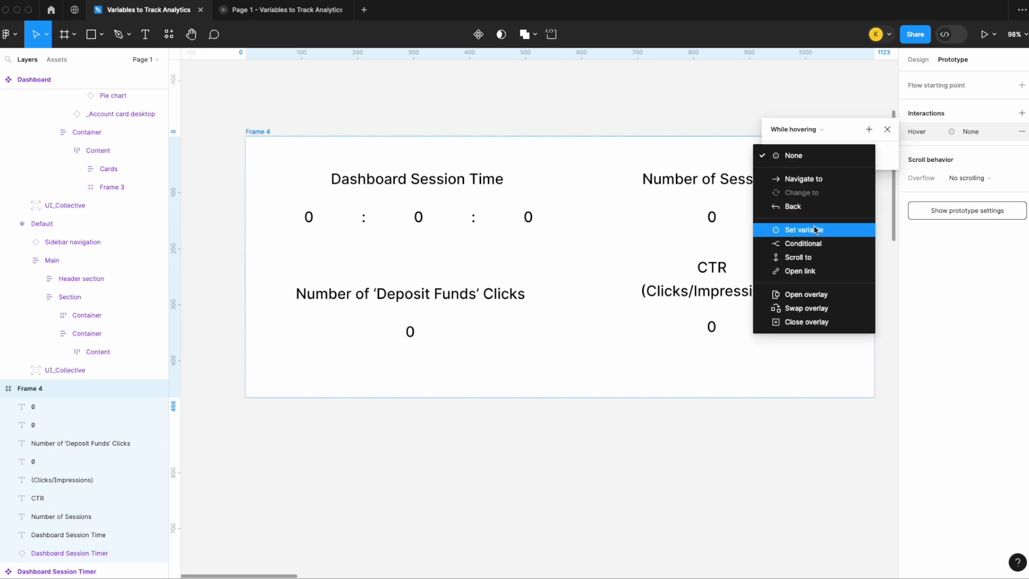
click(814, 228)
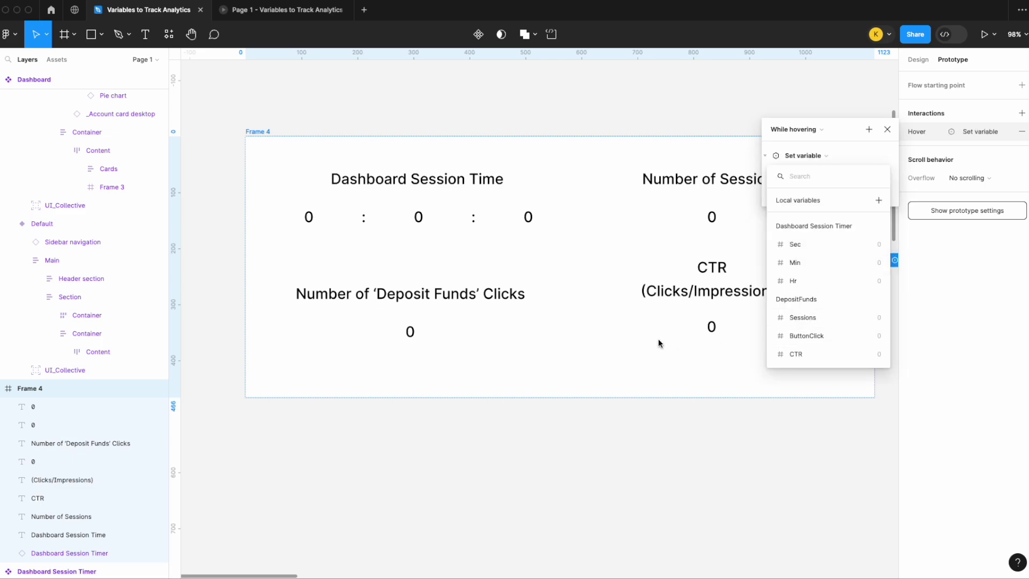
Set DepositFunds/CTR to the expression ButtonClick / Sessions and close the interaction.
scroll(658, 339, right, 3)
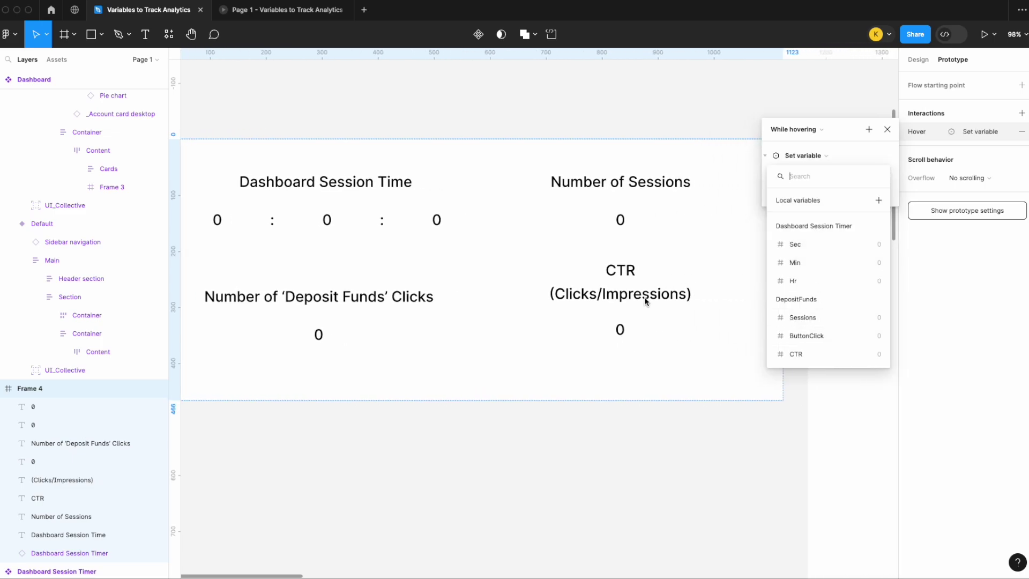
click(805, 336)
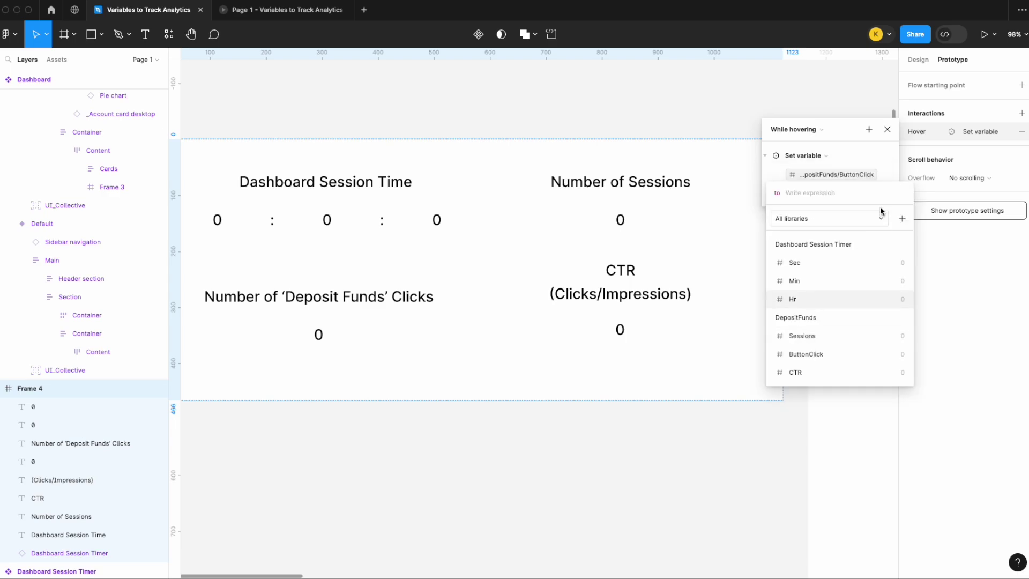
click(866, 175)
click(863, 174)
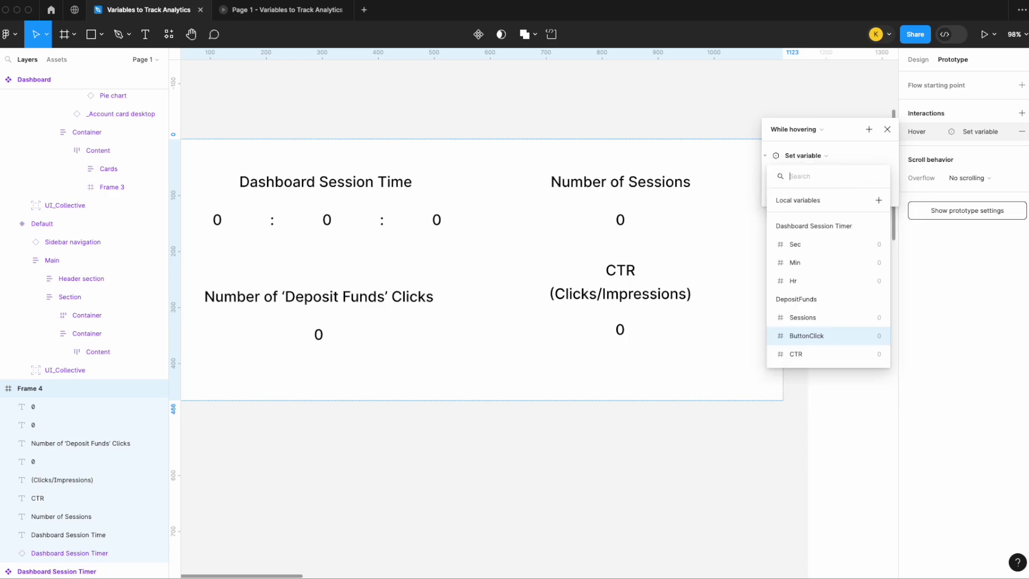
click(807, 353)
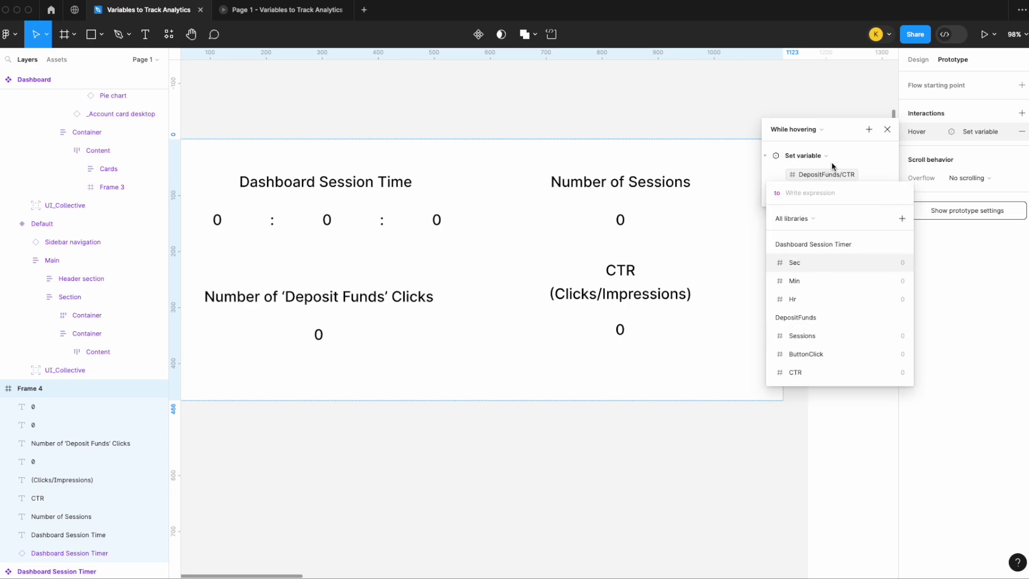
click(829, 353)
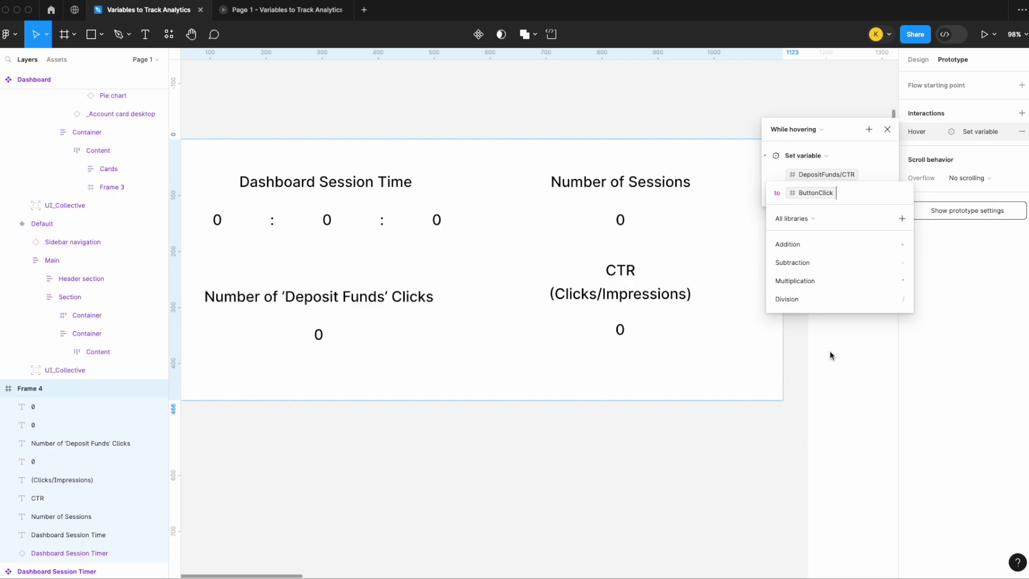
text(/)
click(829, 334)
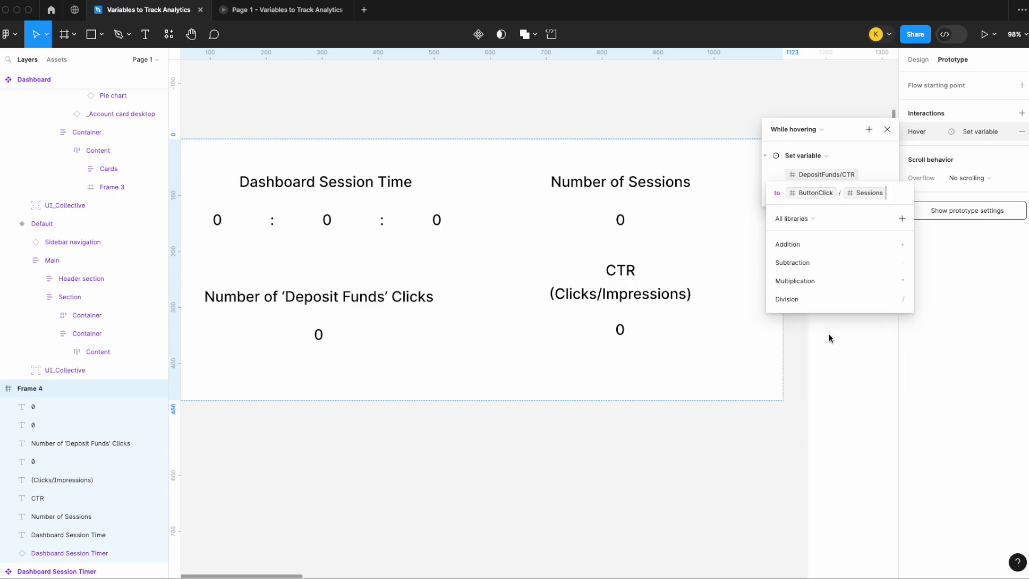
click(842, 128)
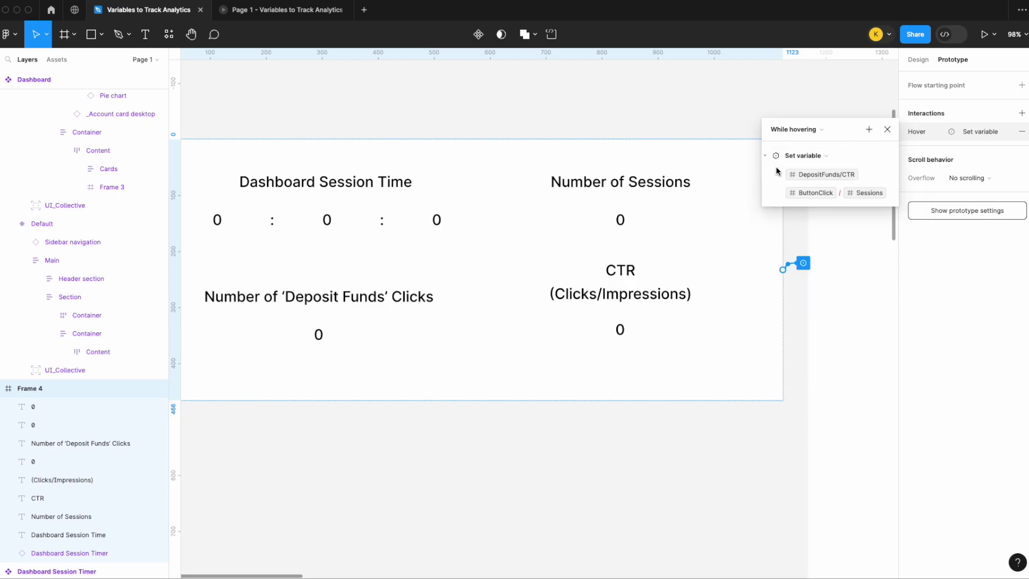
scroll(648, 220, down, 5)
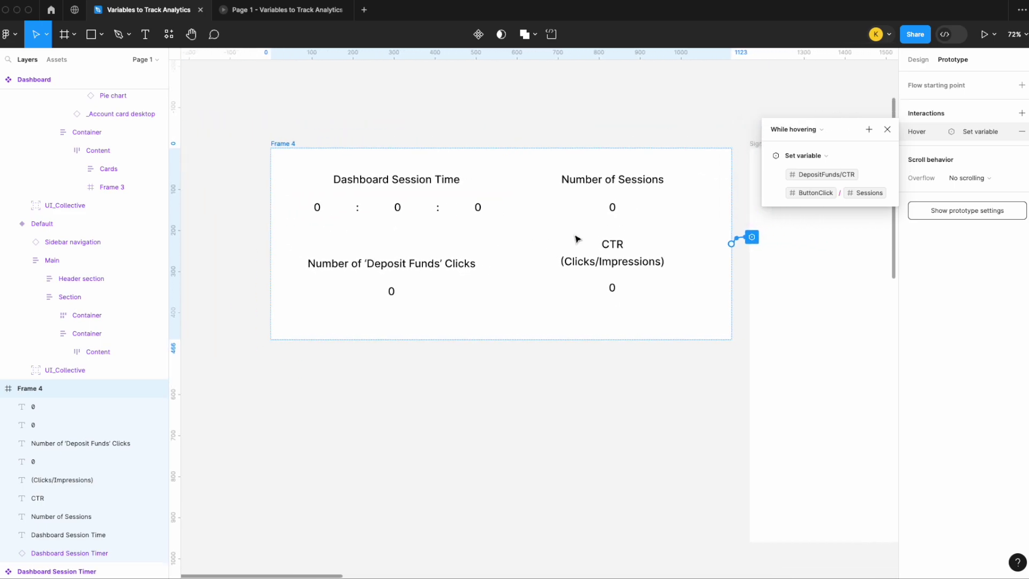
scroll(576, 238, up, 2)
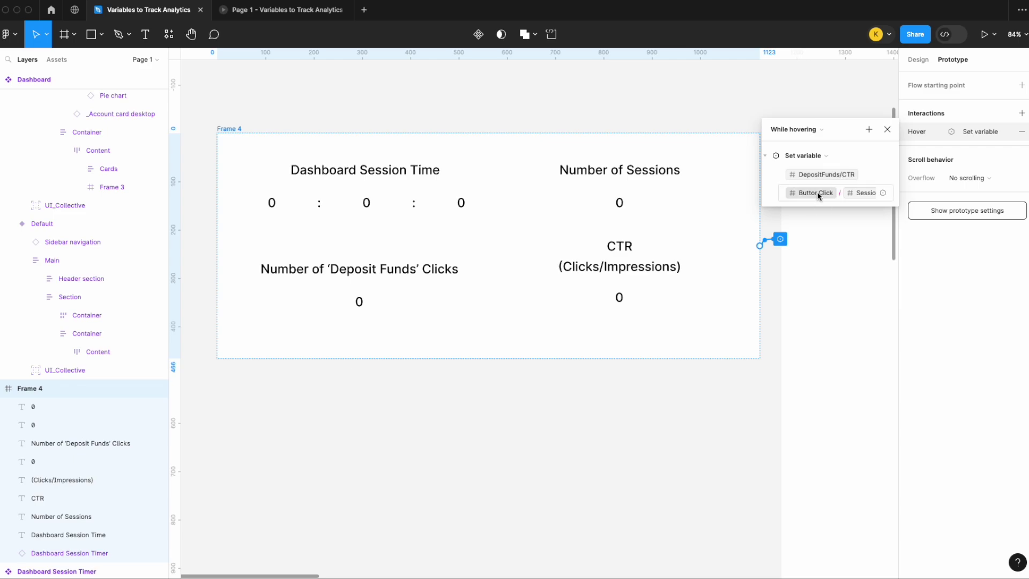
scroll(827, 199, up, 1)
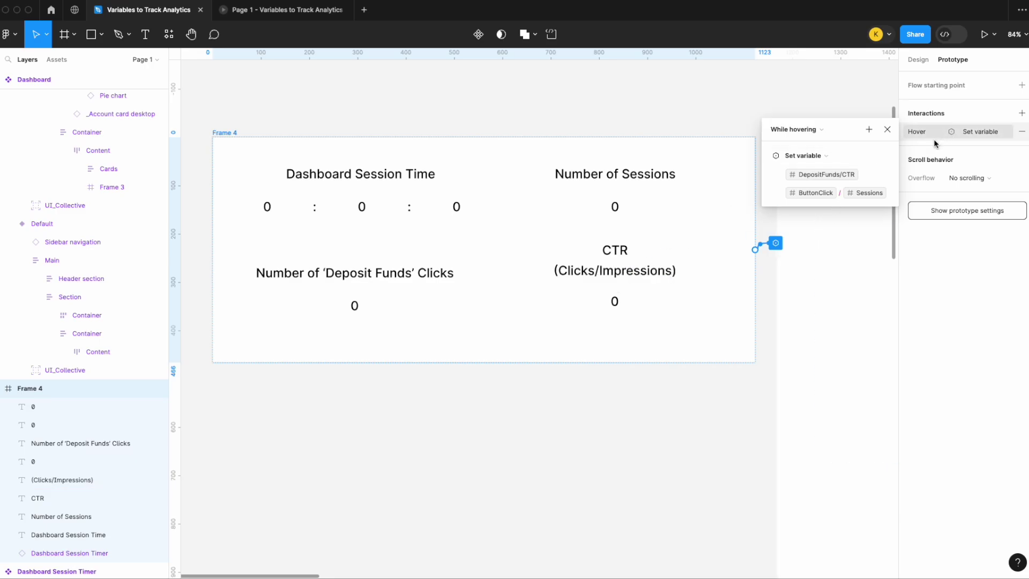
click(887, 132)
Confirm the running prototype shows CTR 2.50 from 5 clicks and 2 sessions, then close it with Cmd+W.
click(309, 9)
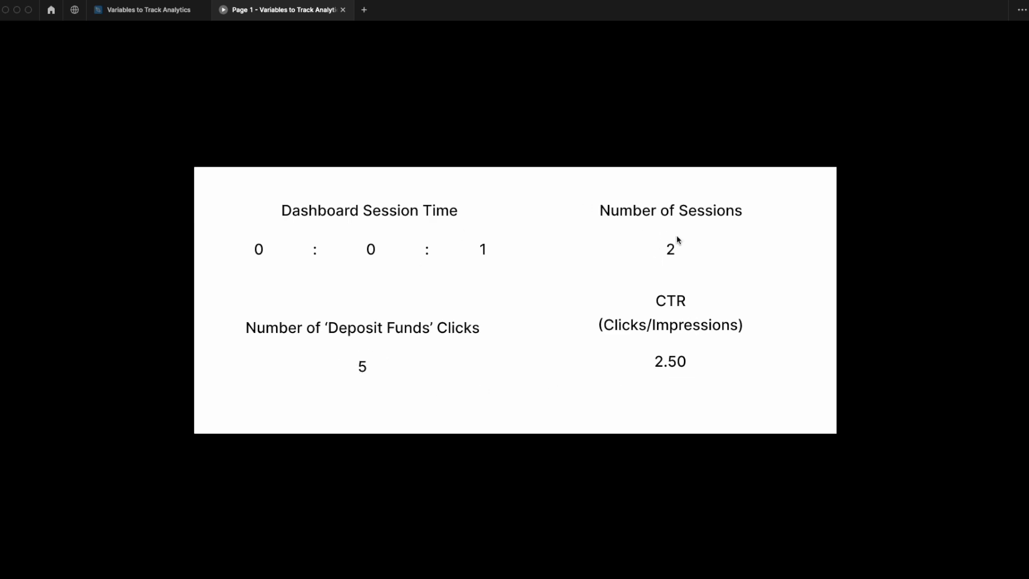
key(super+w)
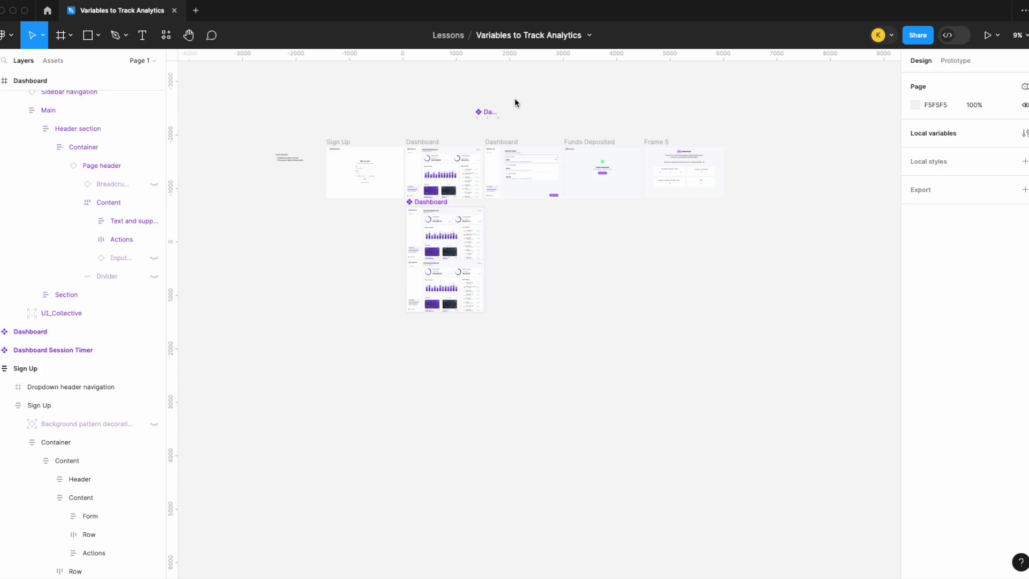
Scroll the canvas to the Current limitations note left of the Sign Up frame.
scroll(515, 100, up, 5)
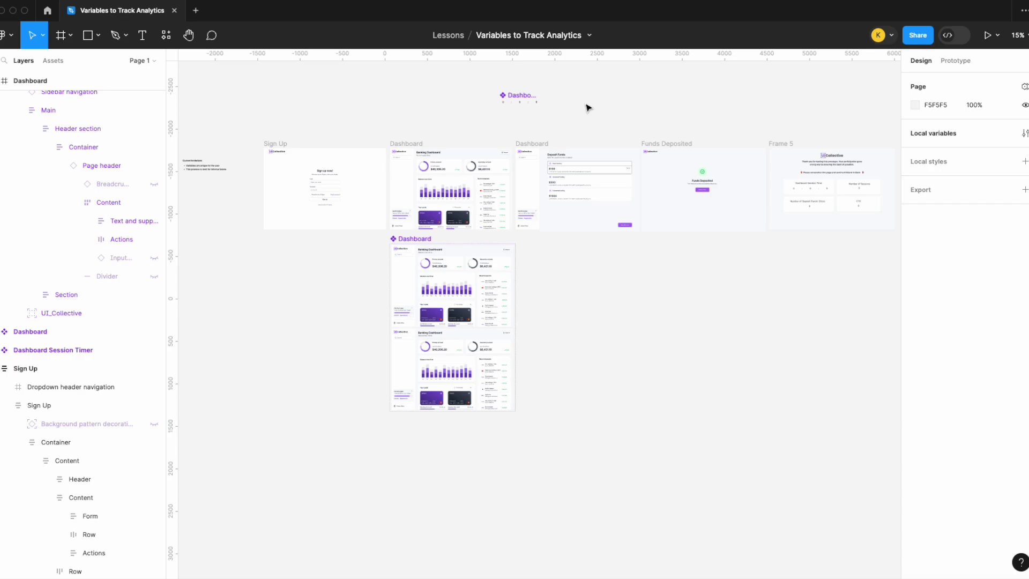
scroll(578, 110, left, 5)
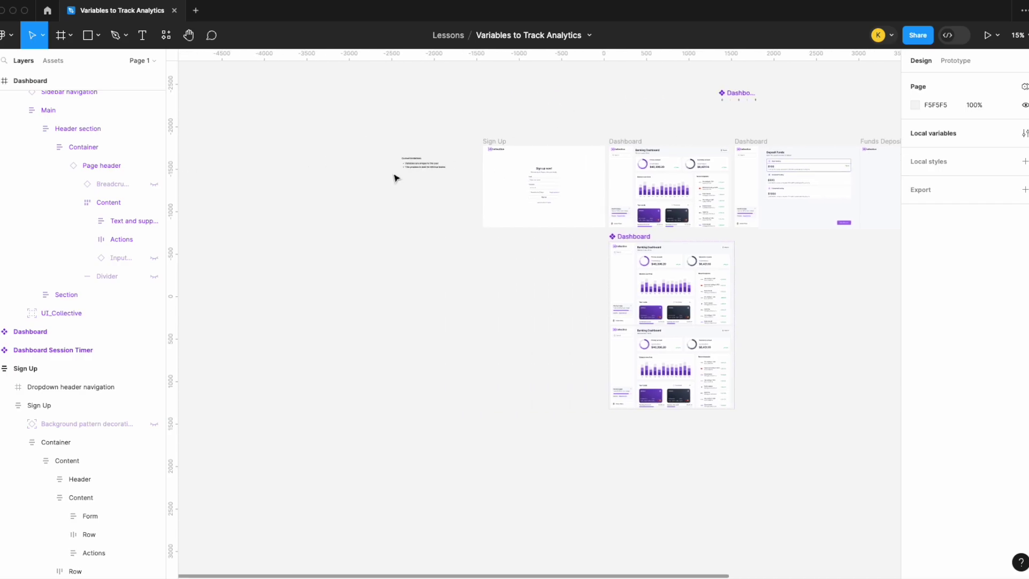
scroll(399, 171, up, 5)
scroll(423, 152, up, 10)
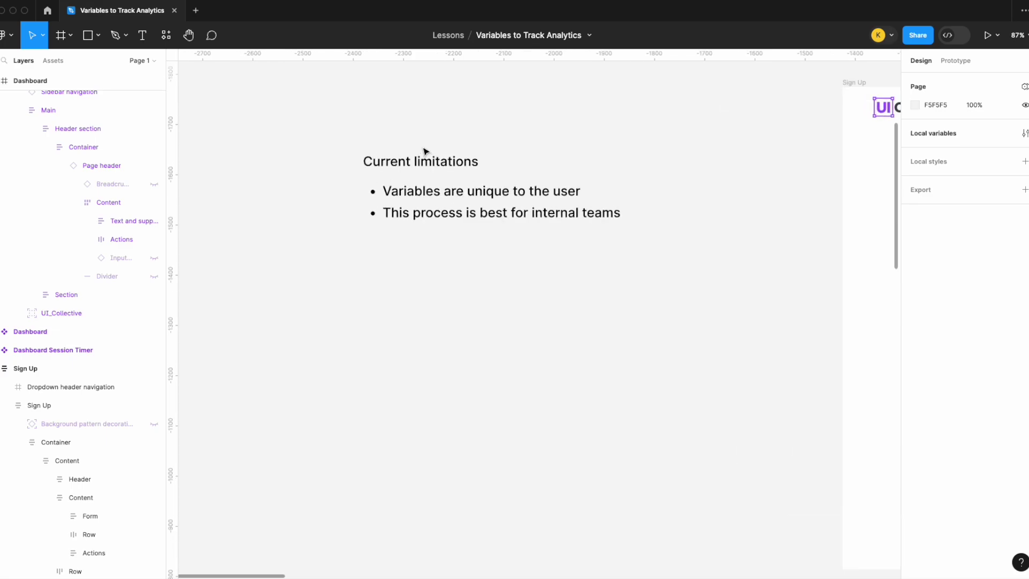
Zoom out until the Sign Up, Dashboard, Funds Deposited and Frame 5 frames are all visible.
scroll(426, 151, up, 1)
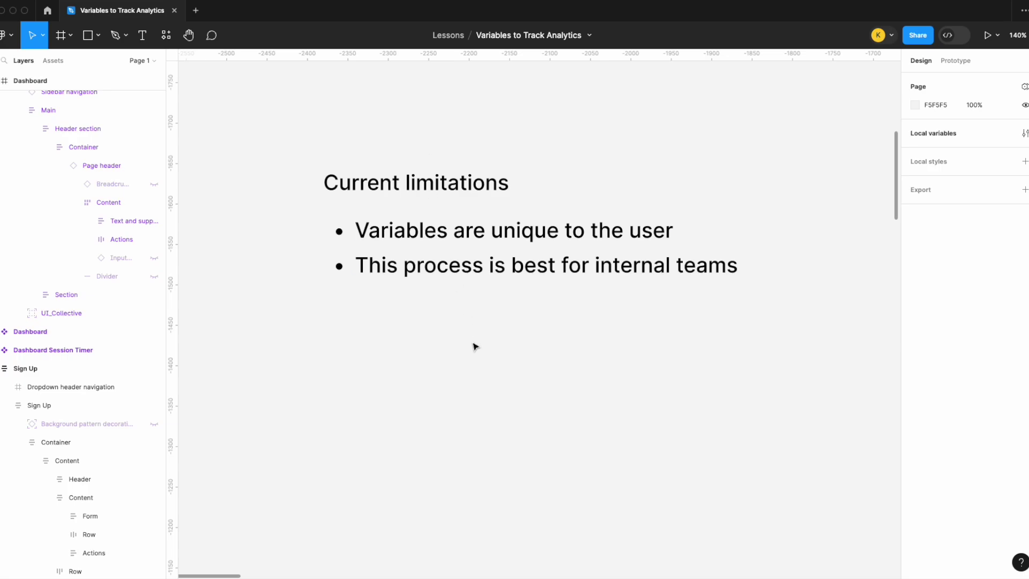
scroll(490, 363, down, 2)
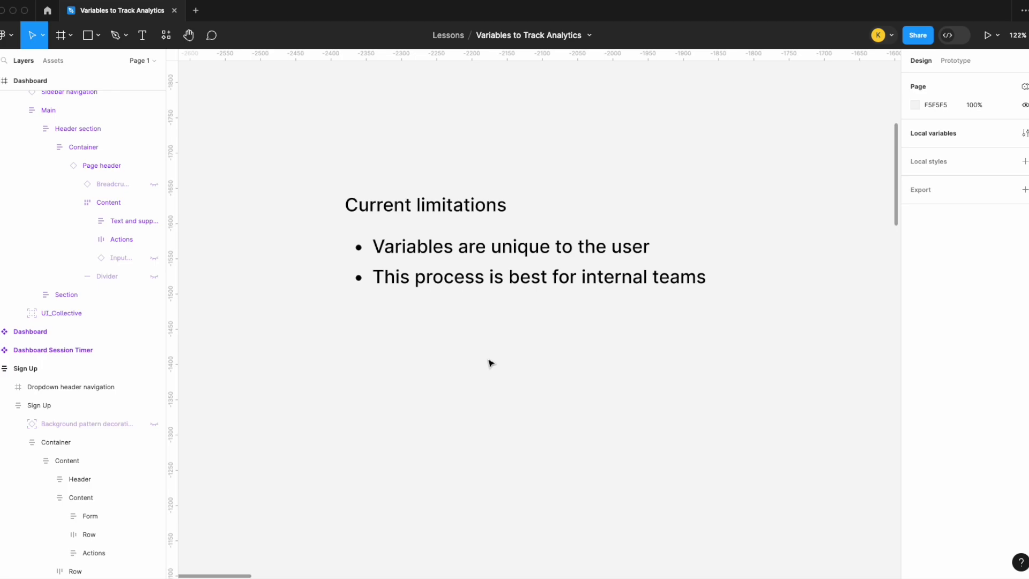
scroll(540, 374, down, 10)
scroll(539, 375, down, 5)
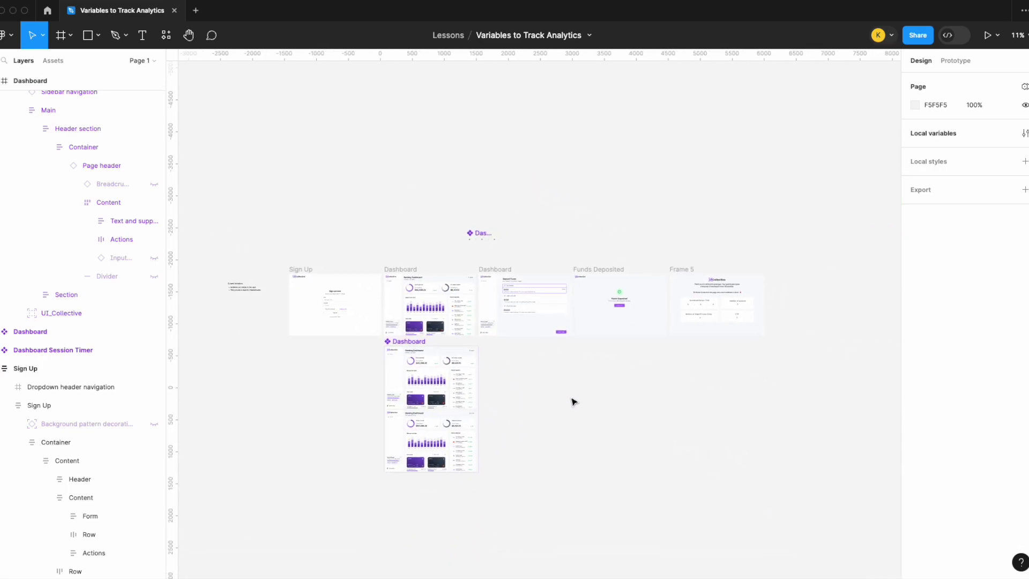
scroll(573, 402, down, 1)
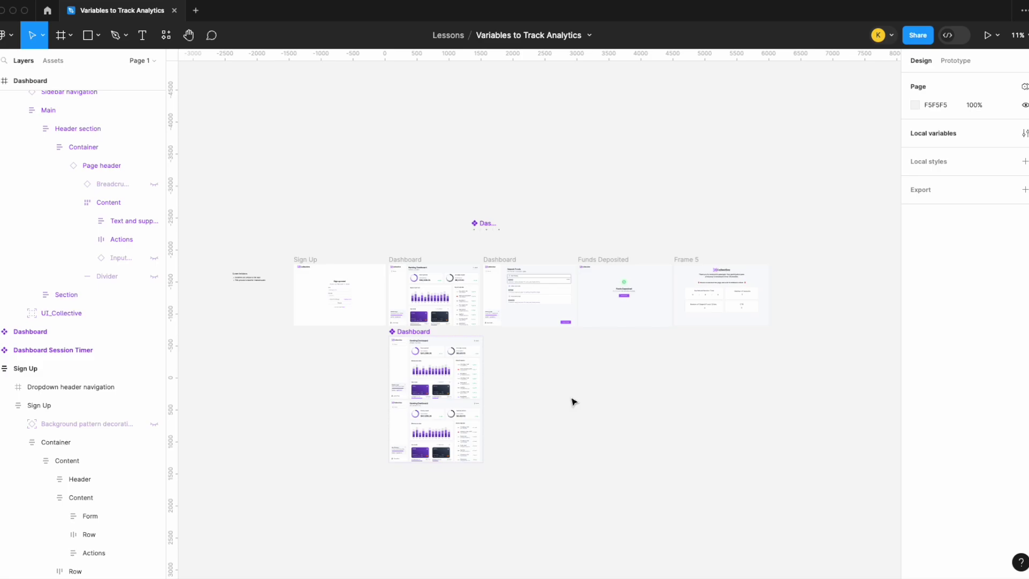
scroll(777, 289, up, 5)
scroll(734, 288, up, 10)
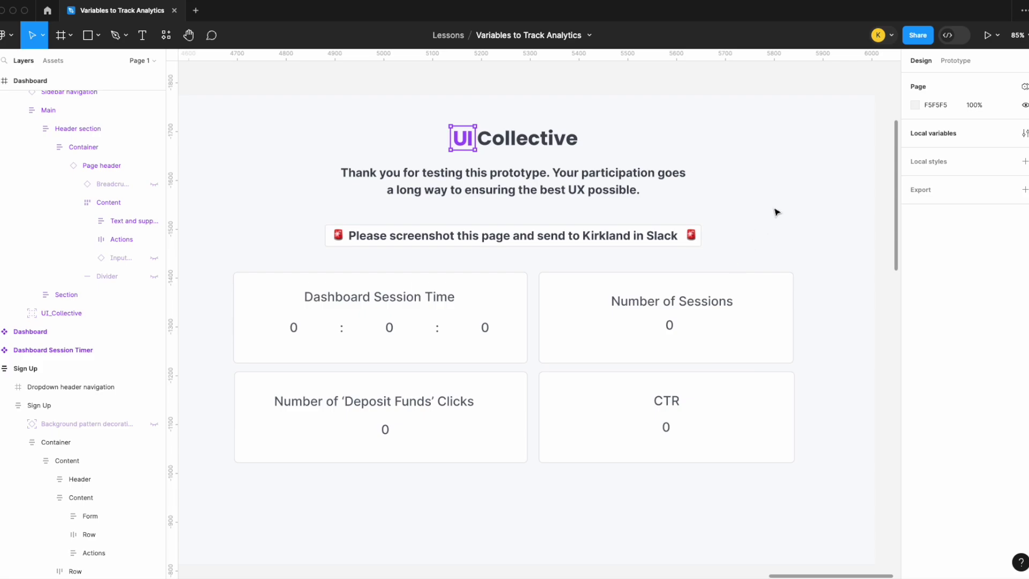
scroll(777, 212, down, 2)
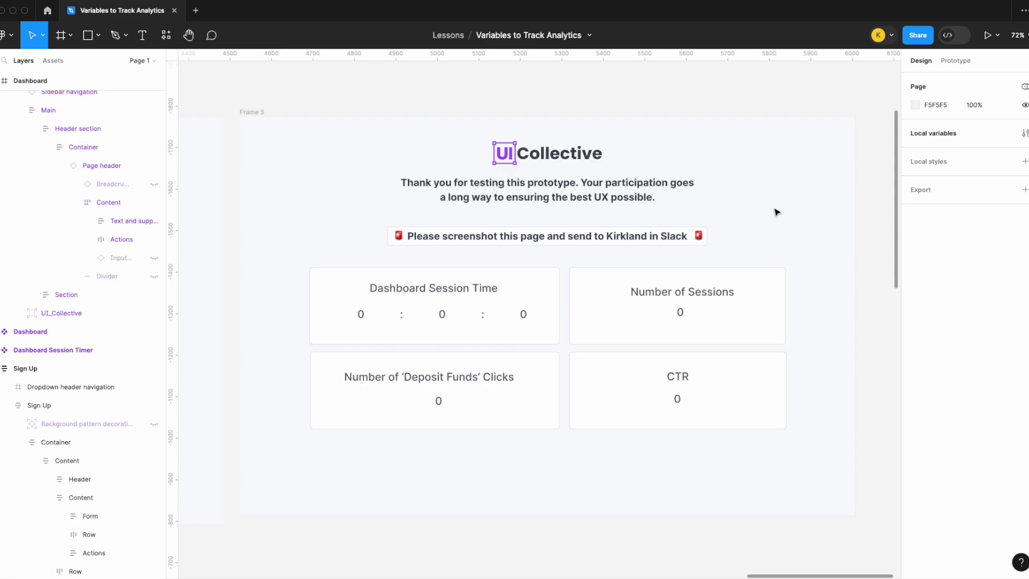
scroll(777, 212, down, 10)
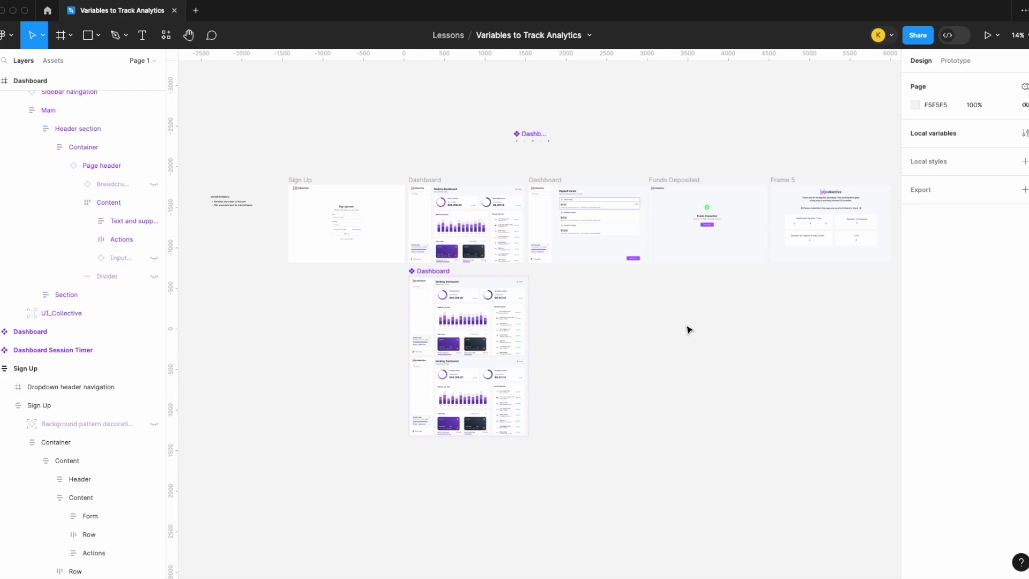
Present the prototype starting from the Sign Up frame, fitted to the screen.
click(300, 180)
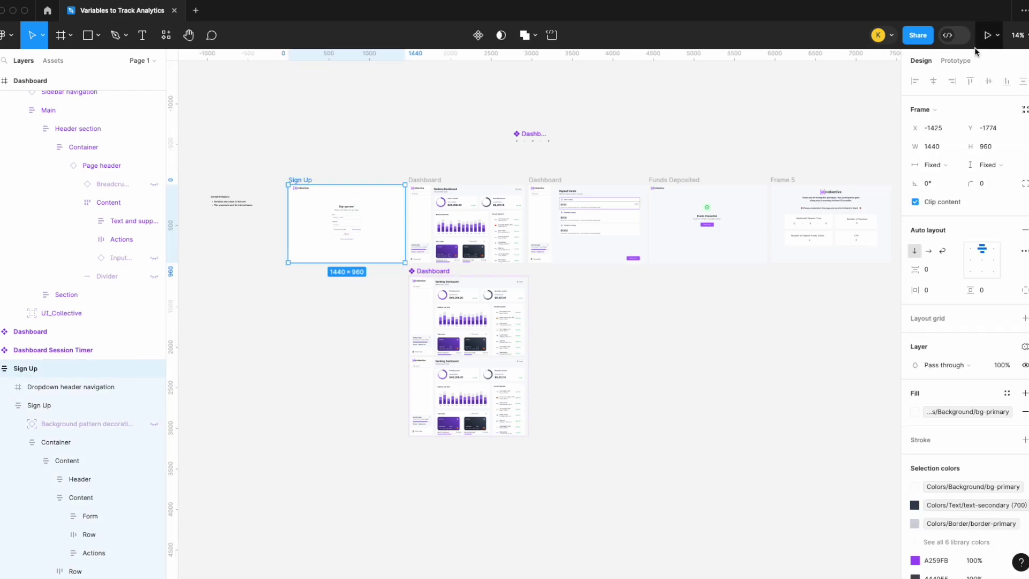
click(997, 36)
click(983, 63)
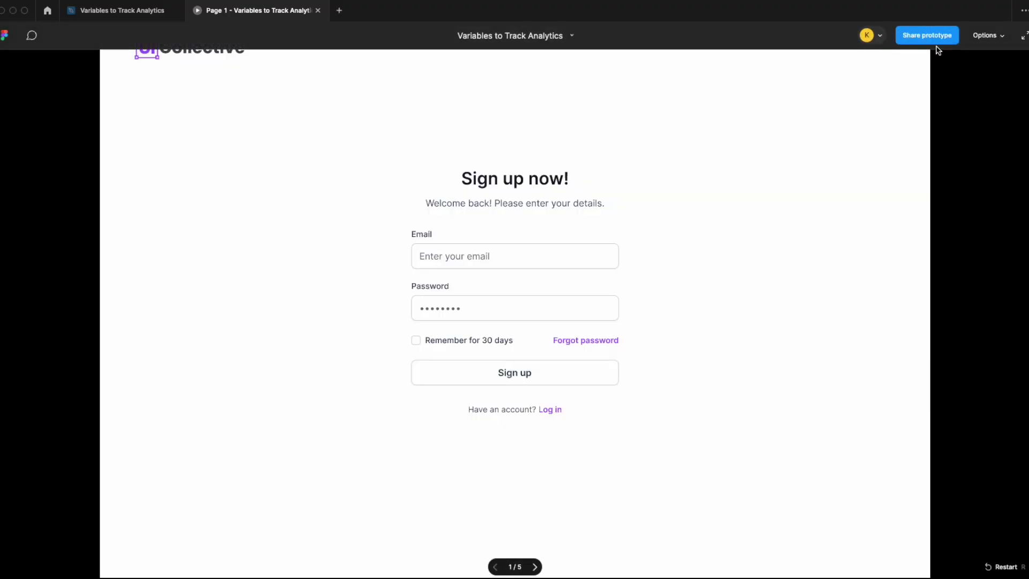
click(978, 39)
click(964, 78)
click(594, 367)
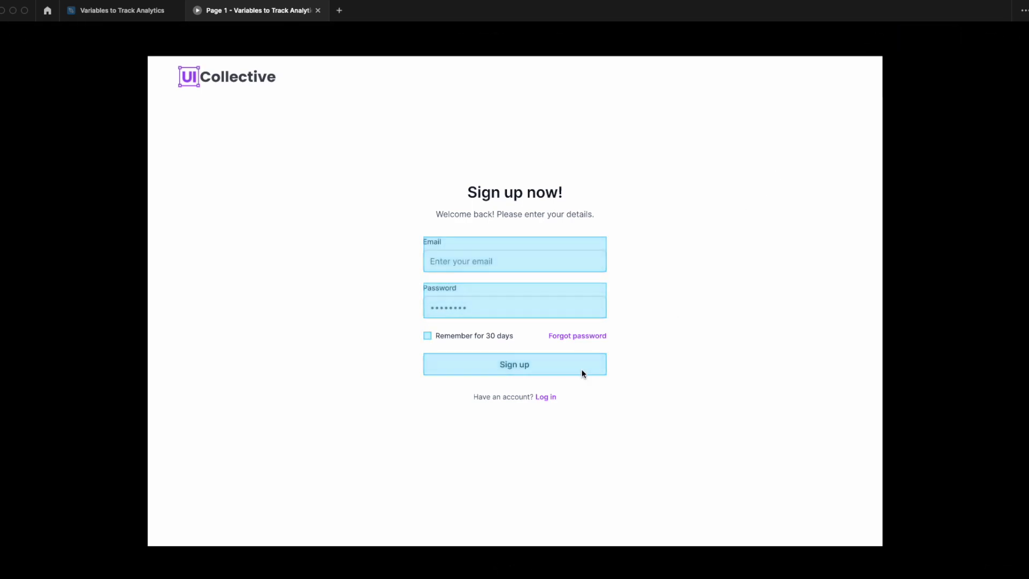
Sign up, toggle the Deposit screen, deposit funds, and return home to the thank-you page.
click(559, 373)
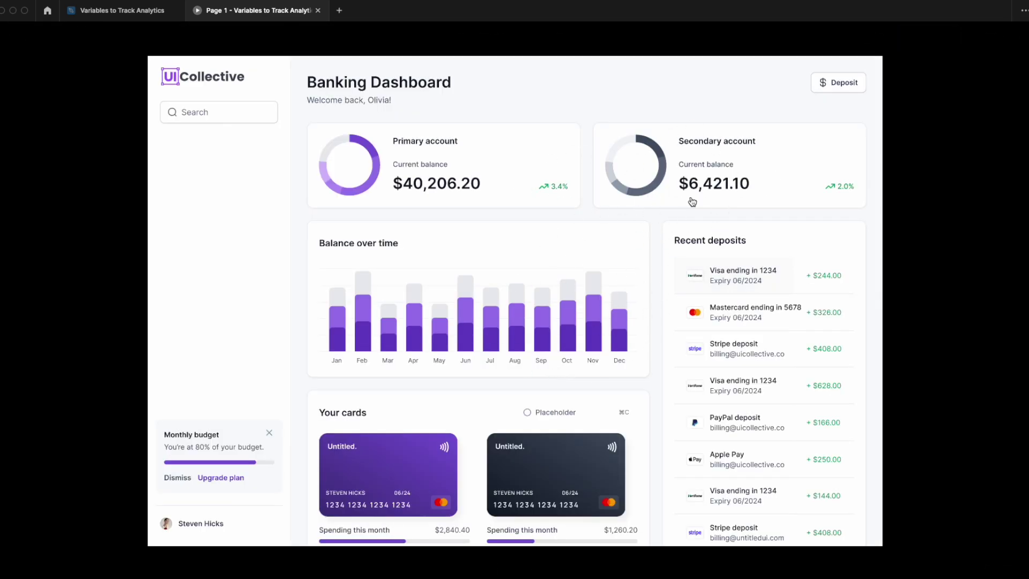
click(843, 87)
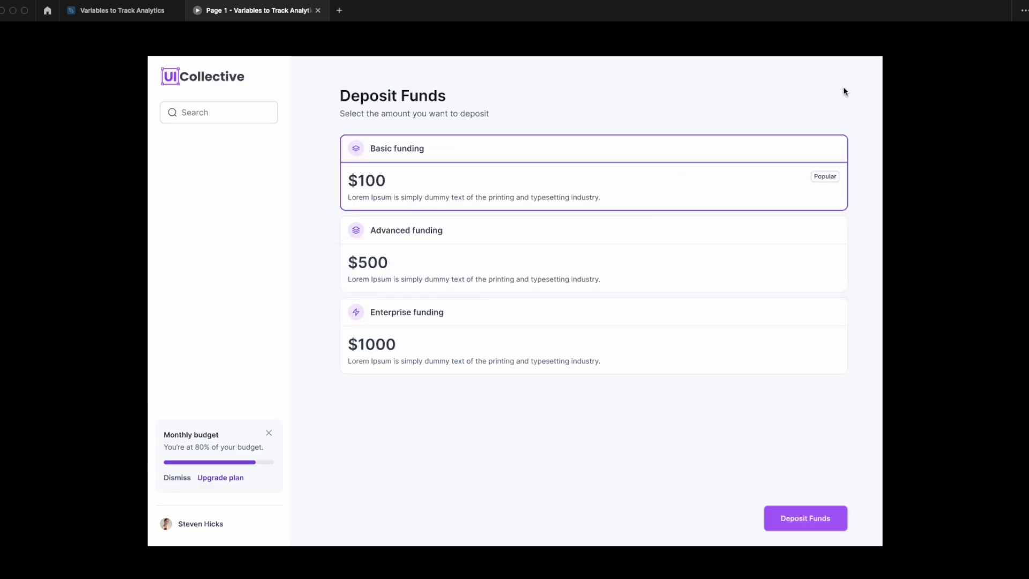
click(843, 88)
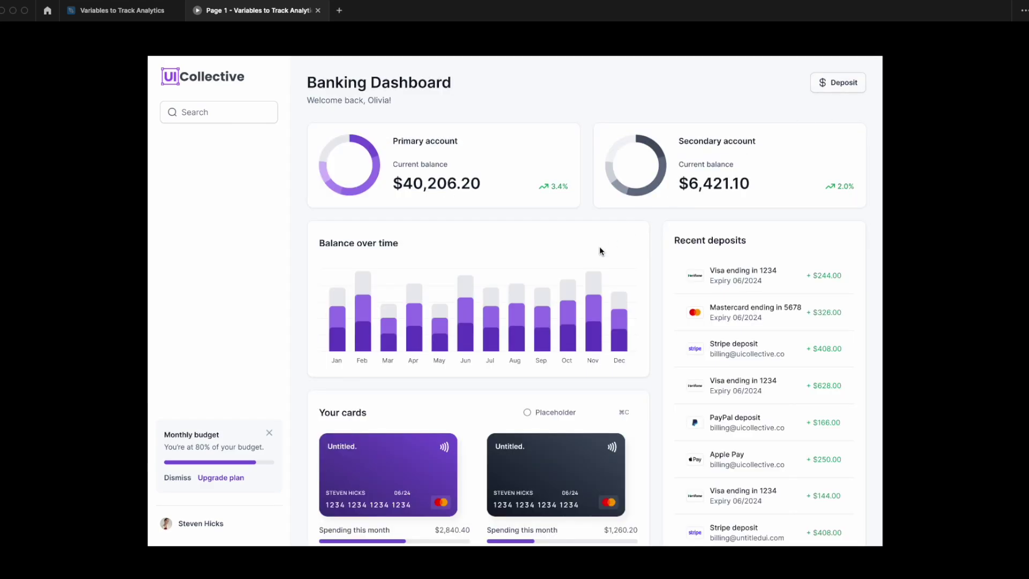
click(820, 89)
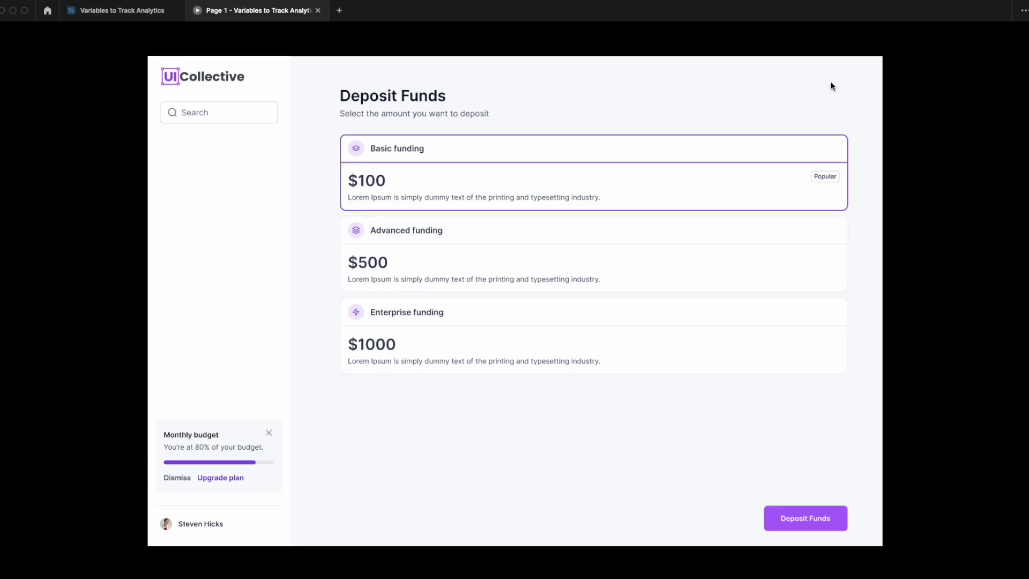
click(831, 86)
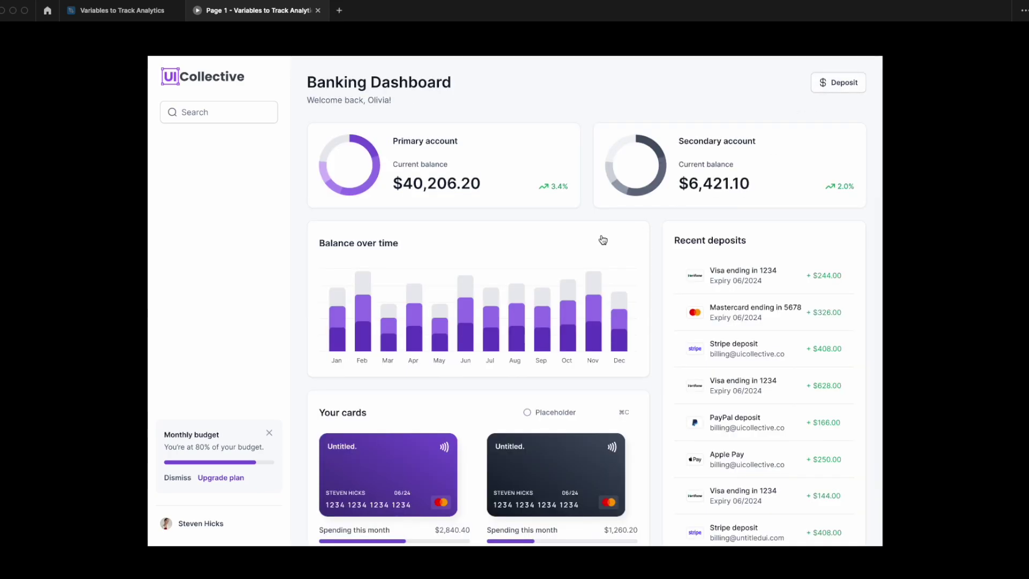
click(836, 88)
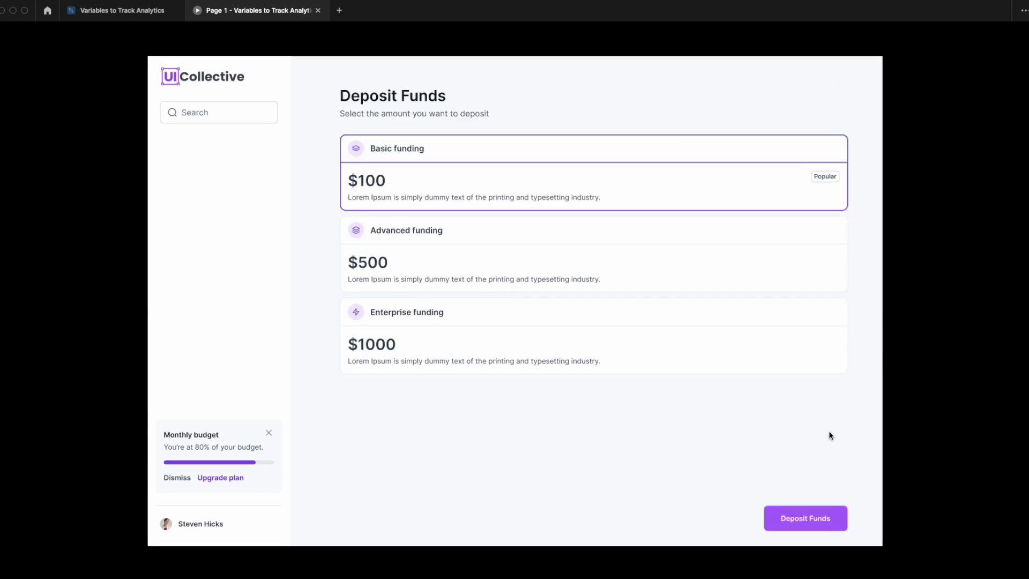
click(815, 524)
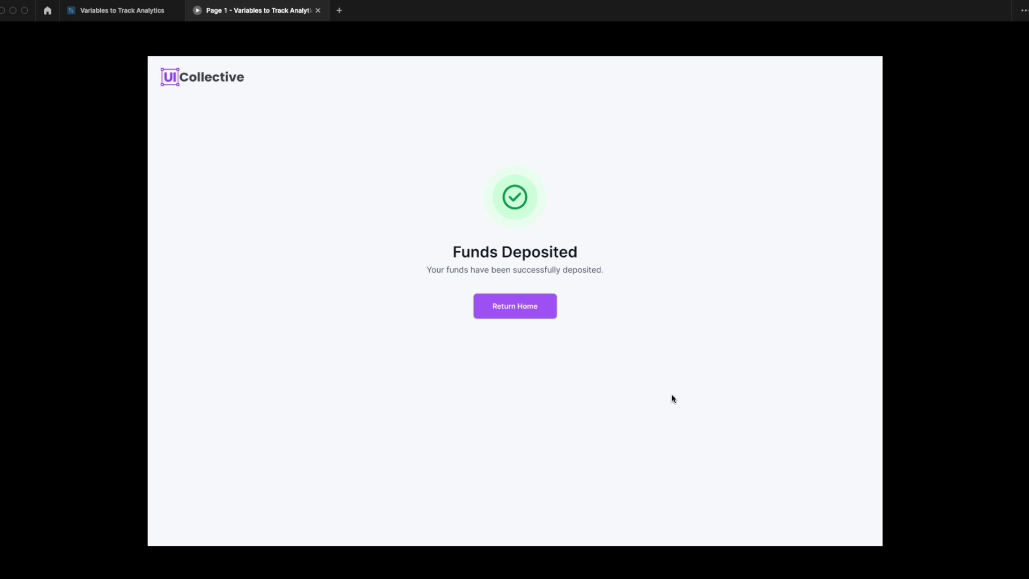
click(535, 315)
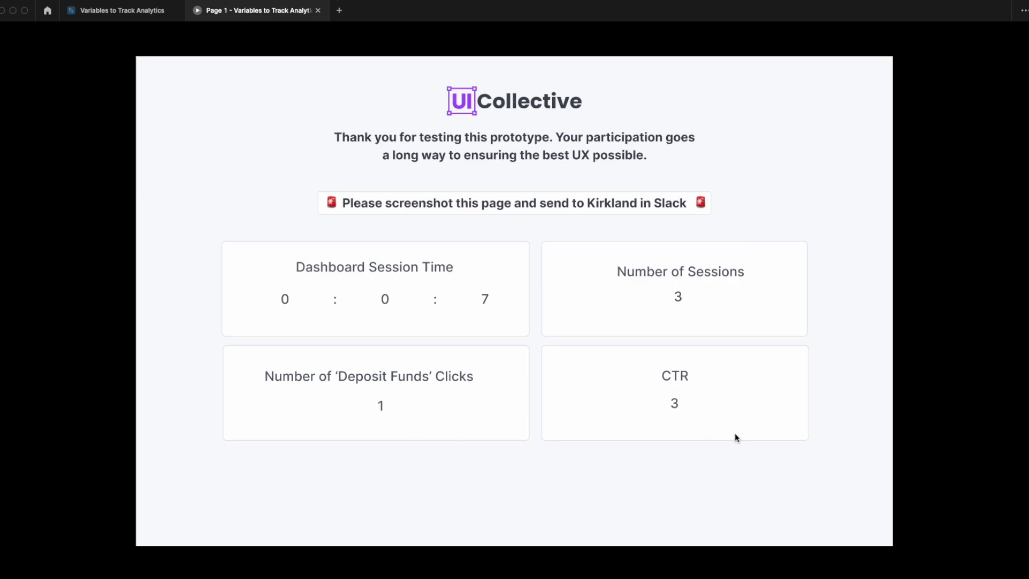
Return to the design file, deselect Sign Up, and close the website window to reveal Figma Community.
click(144, 16)
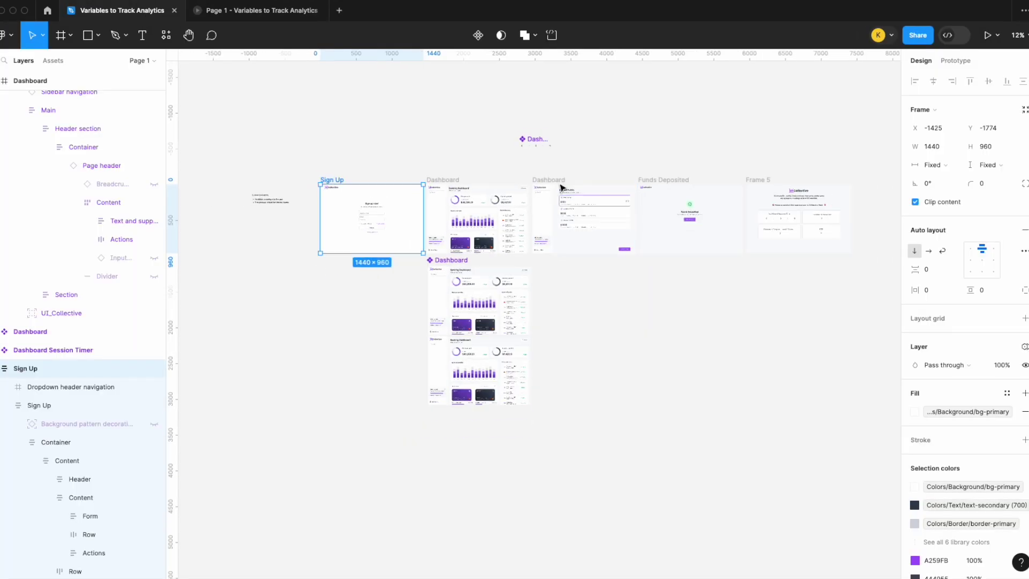
click(645, 323)
scroll(645, 325, right, 1)
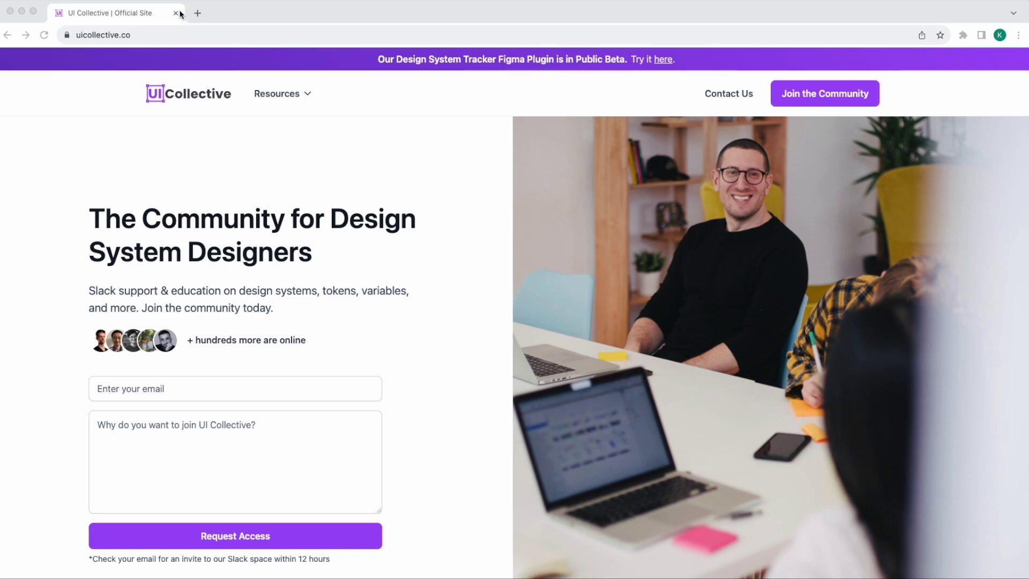
click(21, 11)
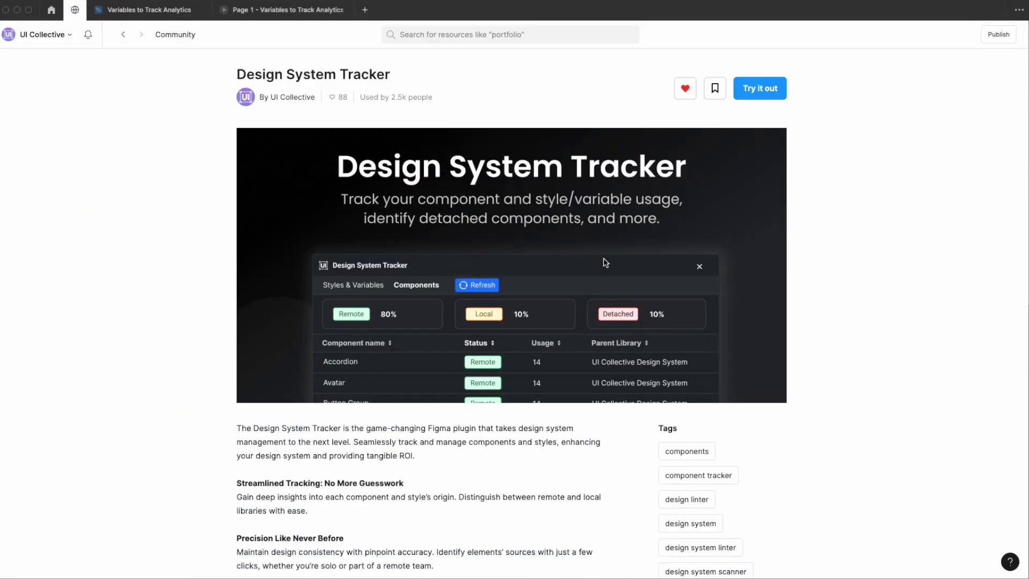